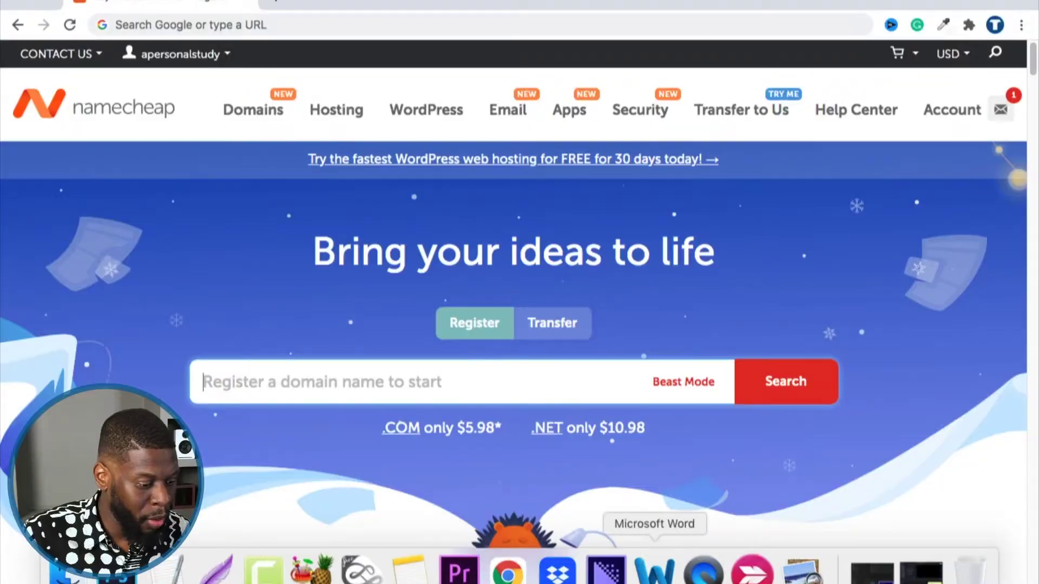
Launch the SketchBook drawing app from the Dock.
{"action": "left_click", "coordinate": [377, 580]}
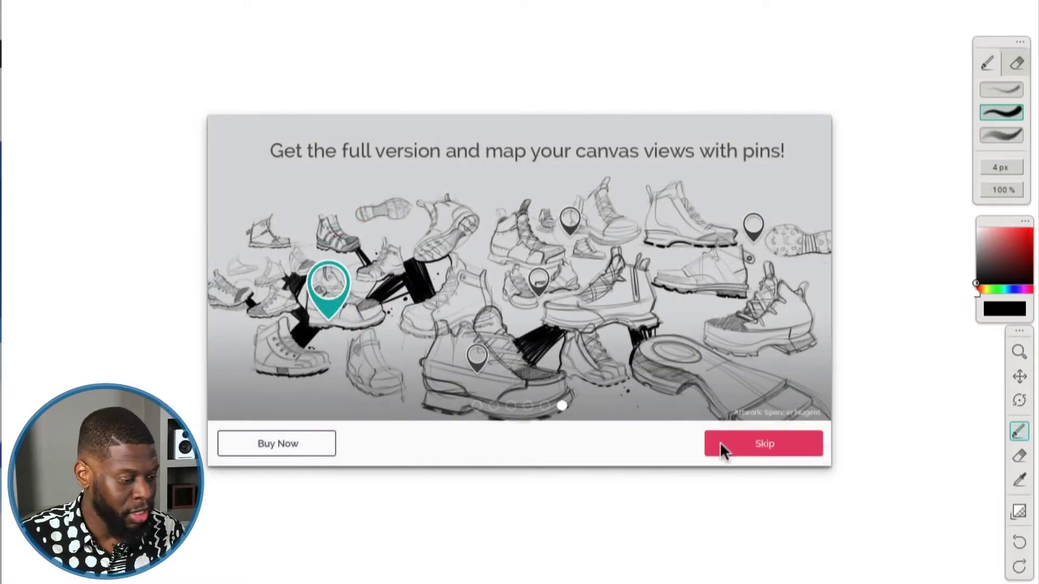
Skip the full-version upgrade prompt to reach a blank canvas.
{"action": "left_click", "coordinate": [729, 441]}
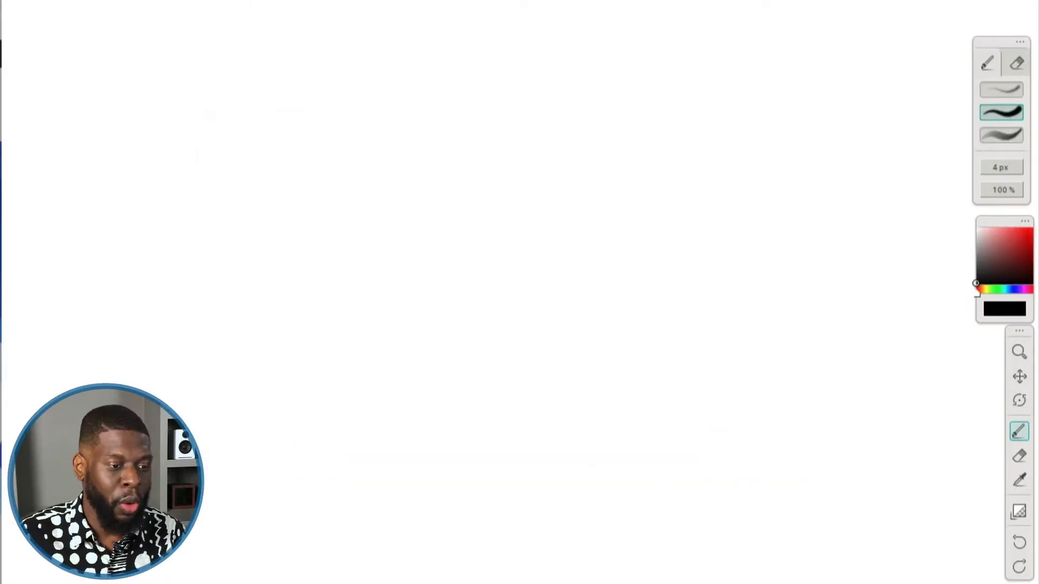
Handwrite an underlined 'Web Server' heading on the canvas.
{"action": "mouse_move", "coordinate": [127, 118]}
{"action": "left_mouse_down"}
{"action": "mouse_move", "coordinate": [145, 158]}
{"action": "mouse_move", "coordinate": [166, 121]}
{"action": "mouse_move", "coordinate": [195, 161]}
{"action": "left_mouse_up"}
{"action": "mouse_move", "coordinate": [197, 120]}
{"action": "left_mouse_down"}
{"action": "mouse_move", "coordinate": [213, 154]}
{"action": "mouse_move", "coordinate": [206, 162]}
{"action": "left_mouse_up"}
{"action": "mouse_move", "coordinate": [269, 122]}
{"action": "left_mouse_down"}
{"action": "mouse_move", "coordinate": [251, 136]}
{"action": "mouse_move", "coordinate": [257, 157]}
{"action": "mouse_move", "coordinate": [283, 145]}
{"action": "mouse_move", "coordinate": [287, 156]}
{"action": "mouse_move", "coordinate": [322, 141]}
{"action": "left_mouse_up"}
{"action": "left_click_drag", "start_coordinate": [328, 152], "coordinate": [346, 161]}
{"action": "left_click_drag", "start_coordinate": [355, 162], "coordinate": [370, 133]}
{"action": "left_click_drag", "start_coordinate": [162, 184], "coordinate": [311, 169]}
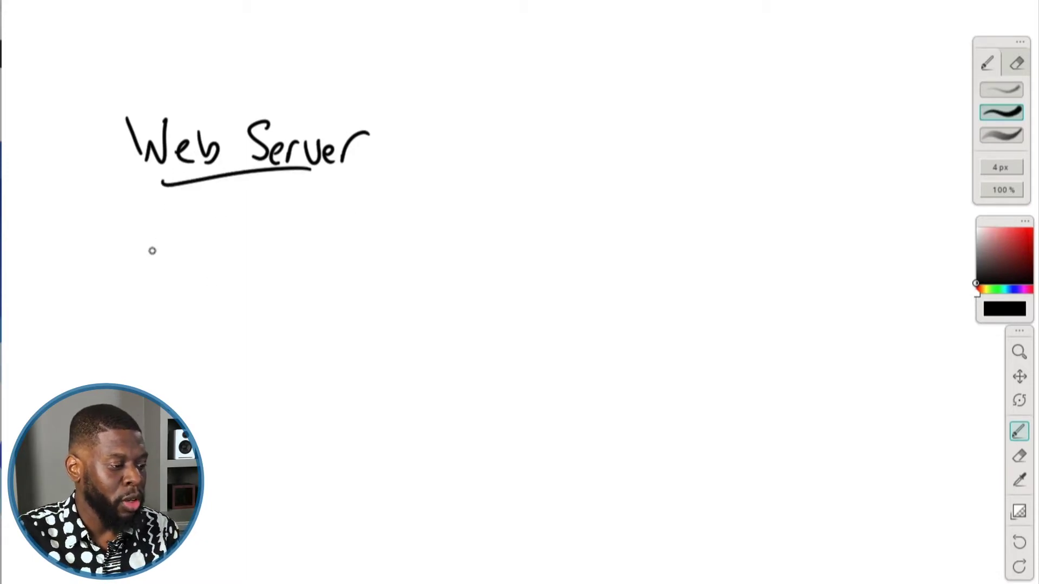
Write 'Hosted Server' below the heading.
{"action": "mouse_move", "coordinate": [132, 234]}
{"action": "left_mouse_down"}
{"action": "mouse_move", "coordinate": [134, 268]}
{"action": "mouse_move", "coordinate": [155, 253]}
{"action": "left_mouse_up"}
{"action": "mouse_move", "coordinate": [158, 227]}
{"action": "left_mouse_down"}
{"action": "mouse_move", "coordinate": [162, 273]}
{"action": "mouse_move", "coordinate": [172, 253]}
{"action": "left_mouse_up"}
{"action": "mouse_move", "coordinate": [196, 245]}
{"action": "left_mouse_down"}
{"action": "mouse_move", "coordinate": [184, 268]}
{"action": "mouse_move", "coordinate": [206, 273]}
{"action": "left_mouse_up"}
{"action": "left_click", "coordinate": [209, 242]}
{"action": "left_click", "coordinate": [208, 270]}
{"action": "left_click_drag", "start_coordinate": [199, 254], "coordinate": [237, 267]}
{"action": "mouse_move", "coordinate": [248, 251]}
{"action": "left_mouse_down"}
{"action": "mouse_move", "coordinate": [243, 232]}
{"action": "mouse_move", "coordinate": [253, 270]}
{"action": "left_mouse_up"}
{"action": "mouse_move", "coordinate": [295, 243]}
{"action": "left_mouse_down"}
{"action": "mouse_move", "coordinate": [277, 279]}
{"action": "mouse_move", "coordinate": [317, 274]}
{"action": "left_mouse_up"}
{"action": "left_click_drag", "start_coordinate": [320, 259], "coordinate": [364, 270]}
Write 'Web Hosting' and 'Hosting' beneath it to finish the list.
{"action": "mouse_move", "coordinate": [149, 322]}
{"action": "left_mouse_down"}
{"action": "mouse_move", "coordinate": [155, 348]}
{"action": "mouse_move", "coordinate": [184, 320]}
{"action": "mouse_move", "coordinate": [205, 355]}
{"action": "left_mouse_up"}
{"action": "mouse_move", "coordinate": [206, 325]}
{"action": "left_mouse_down"}
{"action": "mouse_move", "coordinate": [213, 347]}
{"action": "mouse_move", "coordinate": [233, 358]}
{"action": "left_mouse_up"}
{"action": "mouse_move", "coordinate": [229, 347]}
{"action": "left_mouse_down"}
{"action": "mouse_move", "coordinate": [250, 323]}
{"action": "mouse_move", "coordinate": [251, 358]}
{"action": "left_mouse_up"}
{"action": "mouse_move", "coordinate": [257, 341]}
{"action": "left_mouse_down"}
{"action": "mouse_move", "coordinate": [306, 330]}
{"action": "mouse_move", "coordinate": [350, 347]}
{"action": "mouse_move", "coordinate": [344, 379]}
{"action": "left_mouse_up"}
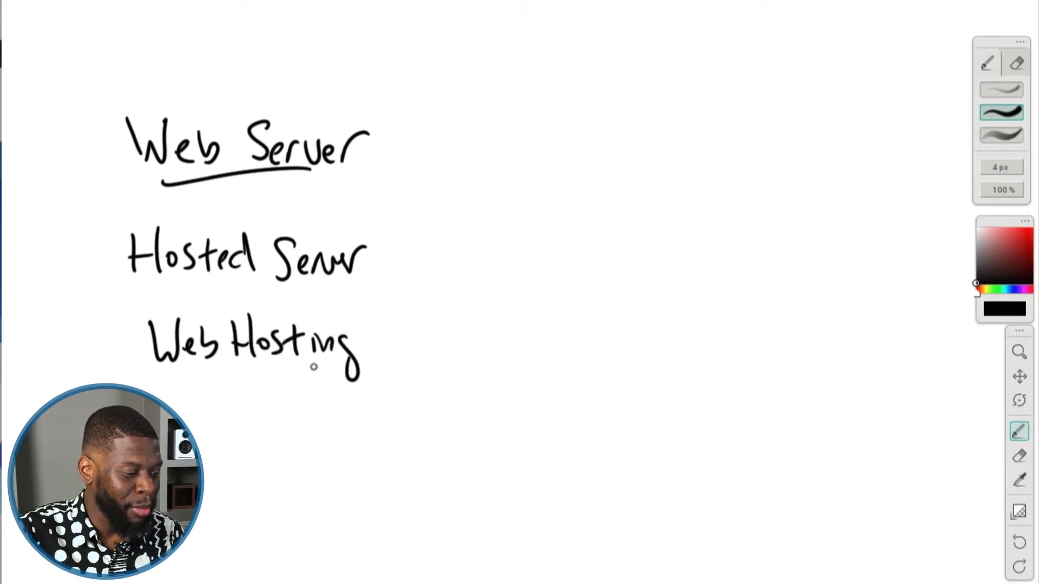
{"action": "left_click_drag", "start_coordinate": [186, 396], "coordinate": [188, 433]}
{"action": "mouse_move", "coordinate": [185, 417]}
{"action": "left_mouse_down"}
{"action": "mouse_move", "coordinate": [206, 412]}
{"action": "mouse_move", "coordinate": [203, 433]}
{"action": "left_mouse_up"}
{"action": "left_click_drag", "start_coordinate": [212, 406], "coordinate": [239, 428]}
{"action": "mouse_move", "coordinate": [232, 414]}
{"action": "left_mouse_down"}
{"action": "mouse_move", "coordinate": [306, 416]}
{"action": "mouse_move", "coordinate": [292, 416]}
{"action": "left_mouse_up"}
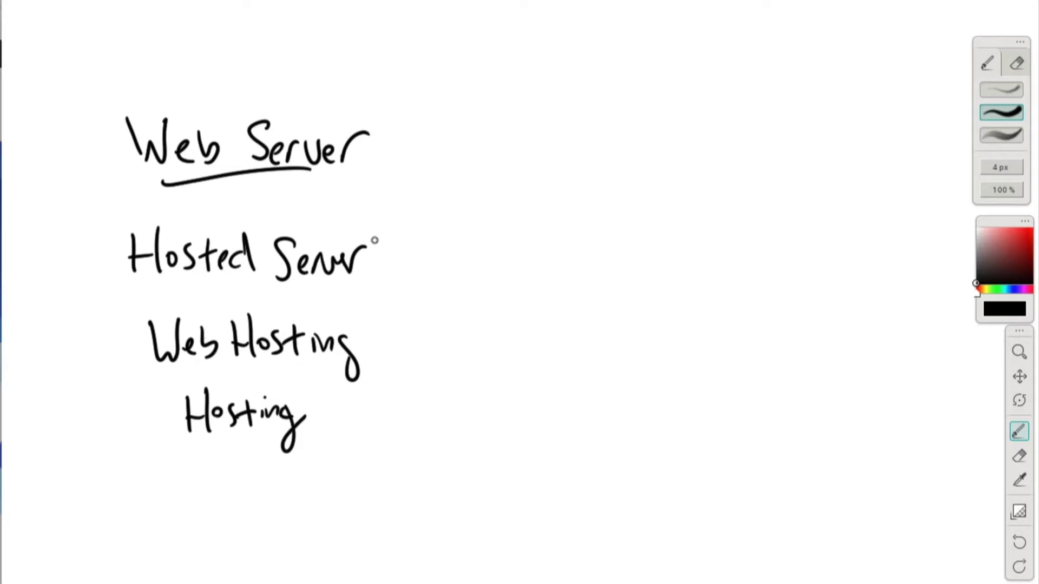
Erase with a 20 px eraser, clear the whole canvas, and return to the brush.
{"action": "key", "text": "e"}
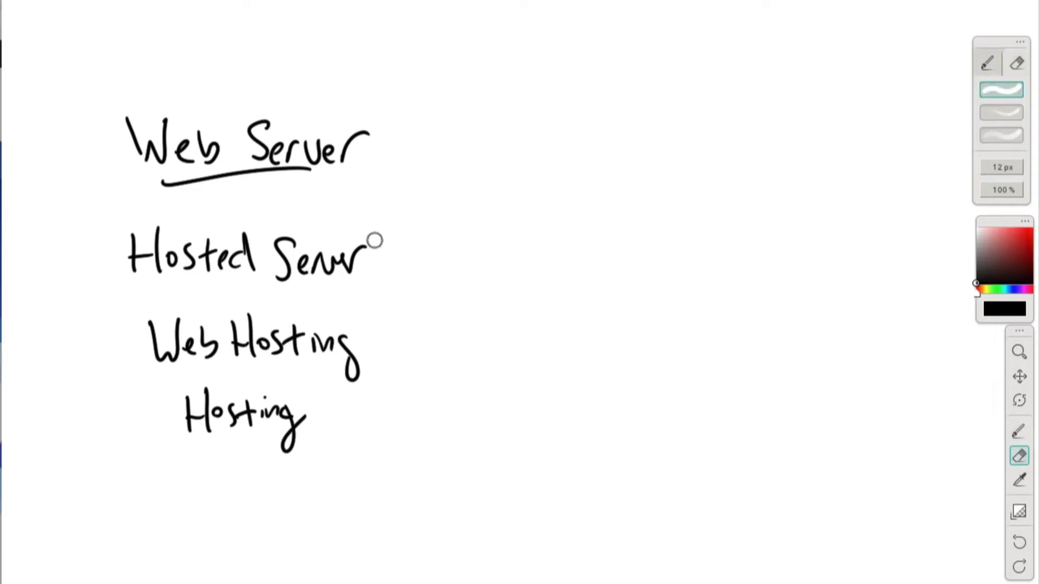
{"action": "key", "text": "bracketright"}
{"action": "key", "text": "bracketright"}
{"action": "key", "text": "bracketright"}
{"action": "key", "text": "bracketright"}
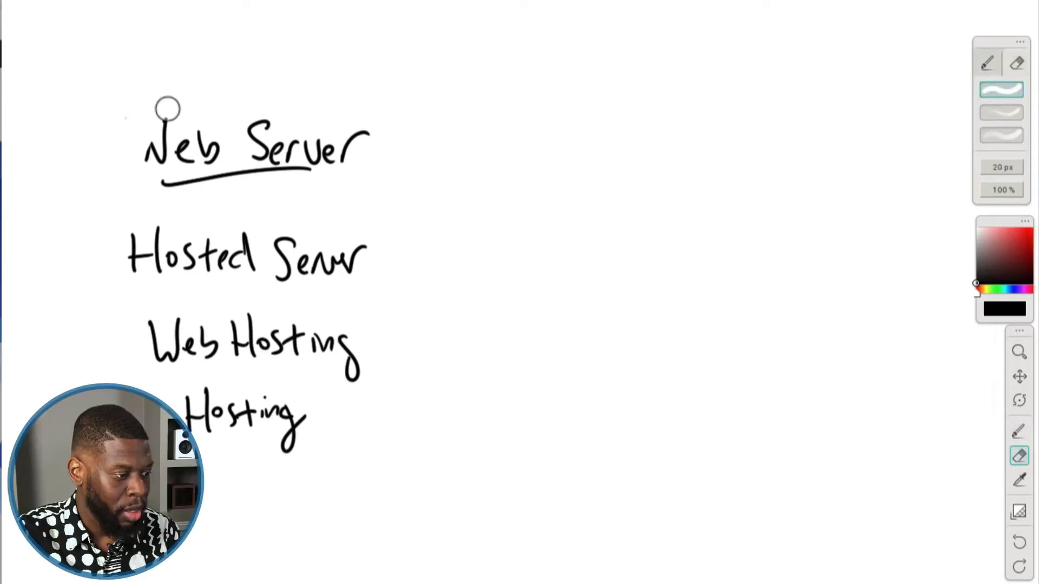
{"action": "left_click_drag", "start_coordinate": [166, 107], "coordinate": [206, 179]}
{"action": "left_click", "coordinate": [226, 1]}
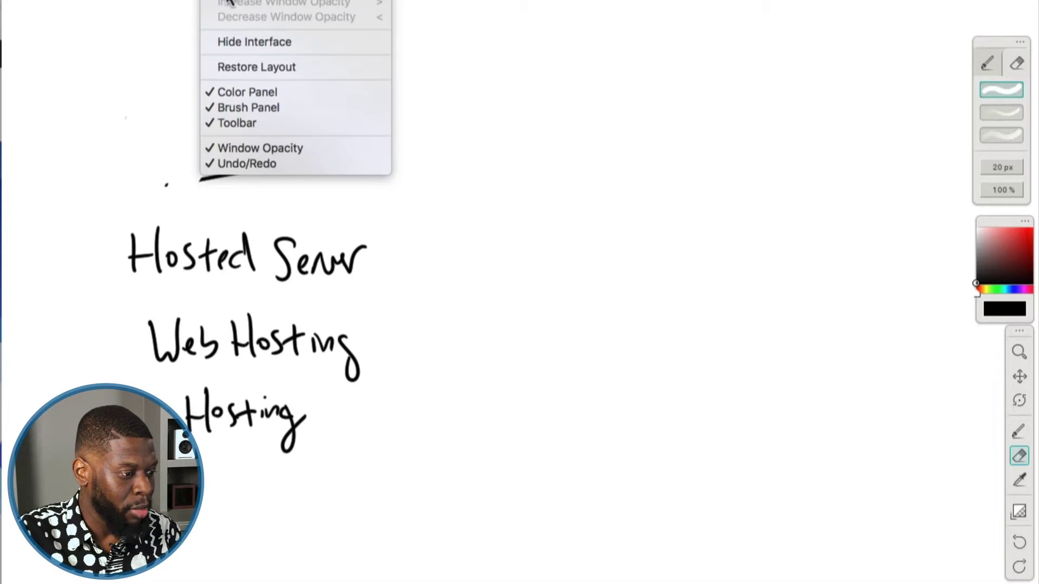
{"action": "mouse_move", "coordinate": [179, 1]}
{"action": "left_click", "coordinate": [211, 27]}
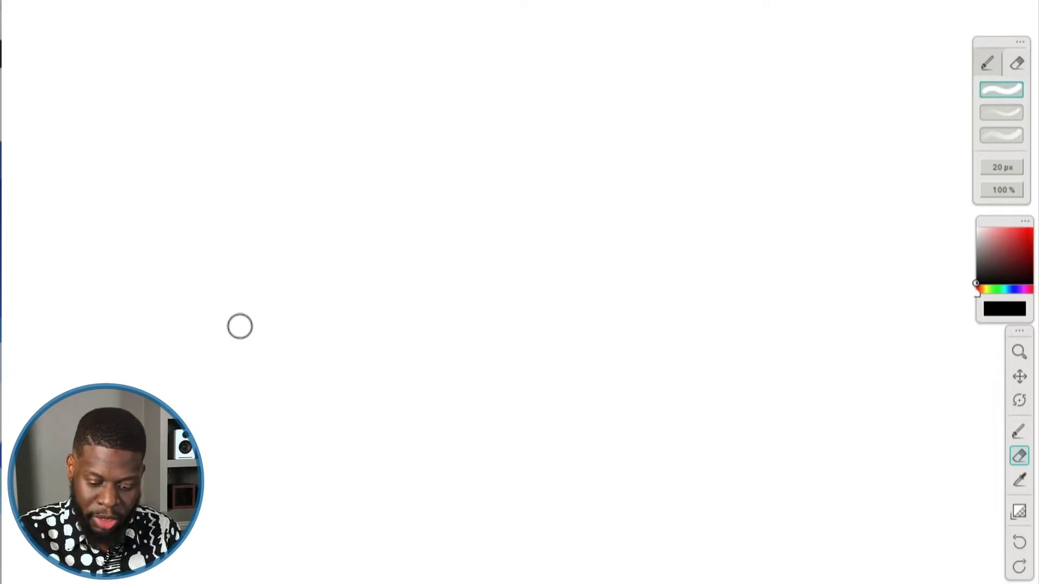
{"action": "key", "text": "b"}
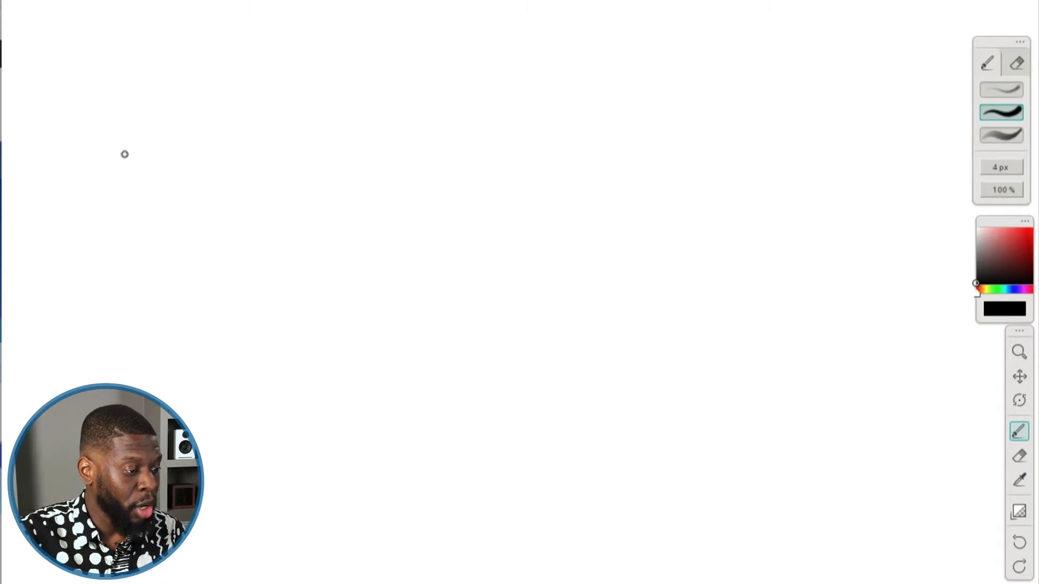
Draw a smiling stick figure by a screen and a curved arrow toward 'apersonalstudy.com'.
{"action": "left_click_drag", "start_coordinate": [103, 190], "coordinate": [113, 183]}
{"action": "left_click_drag", "start_coordinate": [112, 235], "coordinate": [100, 352]}
{"action": "left_click_drag", "start_coordinate": [116, 317], "coordinate": [130, 348]}
{"action": "left_click_drag", "start_coordinate": [129, 257], "coordinate": [115, 291]}
{"action": "left_click_drag", "start_coordinate": [88, 279], "coordinate": [120, 286]}
{"action": "left_click", "coordinate": [109, 203]}
{"action": "left_click", "coordinate": [119, 203]}
{"action": "mouse_move", "coordinate": [108, 215]}
{"action": "left_mouse_down"}
{"action": "mouse_move", "coordinate": [150, 246]}
{"action": "mouse_move", "coordinate": [204, 246]}
{"action": "mouse_move", "coordinate": [175, 277]}
{"action": "mouse_move", "coordinate": [152, 277]}
{"action": "mouse_move", "coordinate": [155, 306]}
{"action": "mouse_move", "coordinate": [205, 304]}
{"action": "mouse_move", "coordinate": [199, 265]}
{"action": "left_mouse_up"}
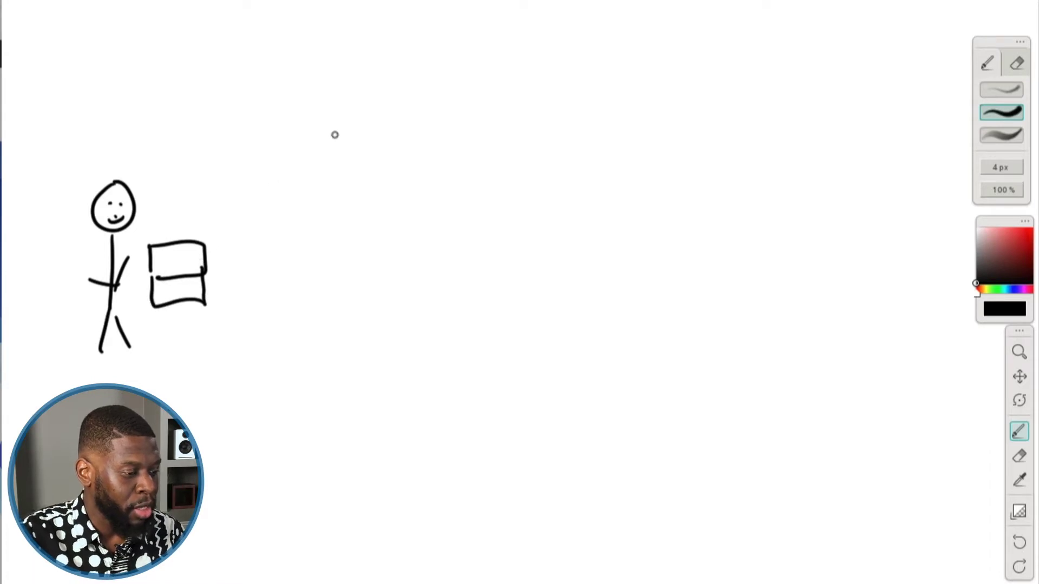
{"action": "mouse_move", "coordinate": [222, 229]}
{"action": "left_mouse_down"}
{"action": "mouse_move", "coordinate": [316, 160]}
{"action": "mouse_move", "coordinate": [315, 172]}
{"action": "left_mouse_up"}
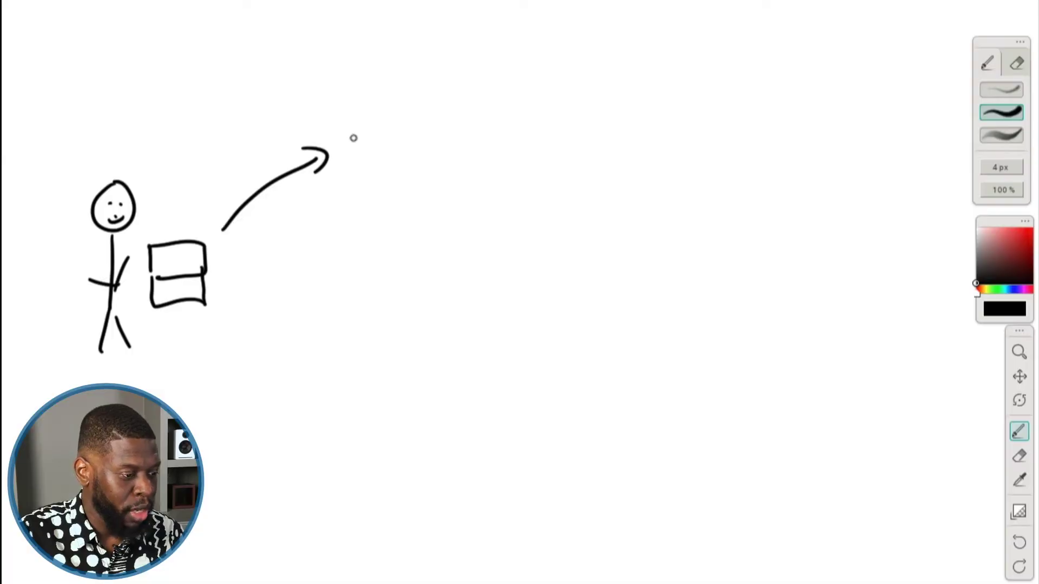
{"action": "mouse_move", "coordinate": [353, 137]}
{"action": "left_mouse_down"}
{"action": "mouse_move", "coordinate": [459, 137]}
{"action": "mouse_move", "coordinate": [457, 150]}
{"action": "mouse_move", "coordinate": [474, 128]}
{"action": "mouse_move", "coordinate": [472, 140]}
{"action": "mouse_move", "coordinate": [505, 130]}
{"action": "mouse_move", "coordinate": [522, 141]}
{"action": "mouse_move", "coordinate": [522, 155]}
{"action": "mouse_move", "coordinate": [574, 155]}
{"action": "left_mouse_up"}
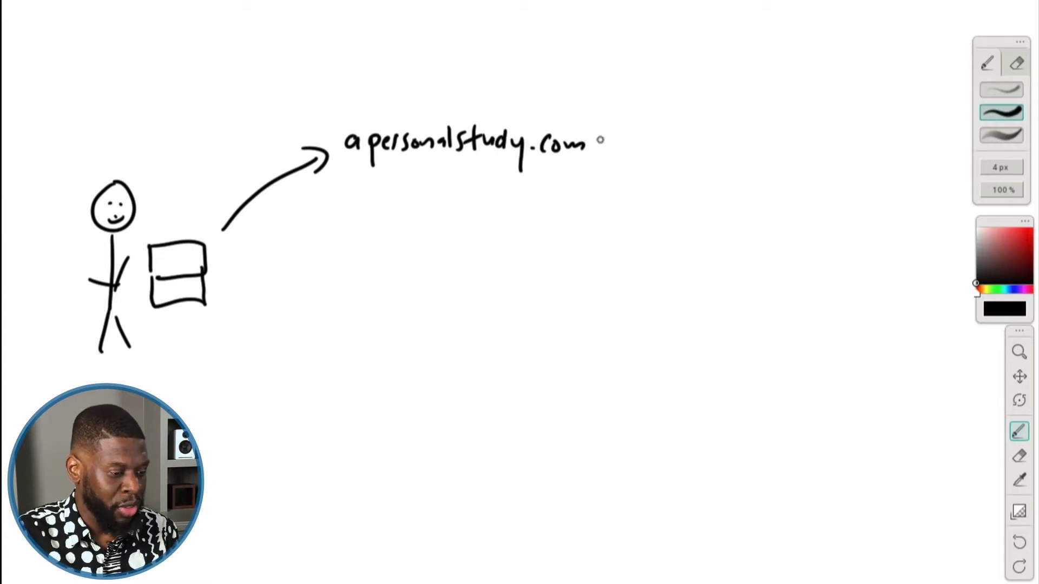
Draw an arrow from the domain to a lined server box labelled 'WebServer'.
{"action": "mouse_move", "coordinate": [603, 148]}
{"action": "left_mouse_down"}
{"action": "mouse_move", "coordinate": [702, 203]}
{"action": "mouse_move", "coordinate": [692, 212]}
{"action": "mouse_move", "coordinate": [725, 238]}
{"action": "left_mouse_up"}
{"action": "mouse_move", "coordinate": [727, 184]}
{"action": "left_mouse_down"}
{"action": "mouse_move", "coordinate": [805, 185]}
{"action": "mouse_move", "coordinate": [795, 275]}
{"action": "left_mouse_up"}
{"action": "mouse_move", "coordinate": [728, 230]}
{"action": "left_mouse_down"}
{"action": "mouse_move", "coordinate": [728, 284]}
{"action": "mouse_move", "coordinate": [786, 284]}
{"action": "mouse_move", "coordinate": [798, 262]}
{"action": "left_mouse_up"}
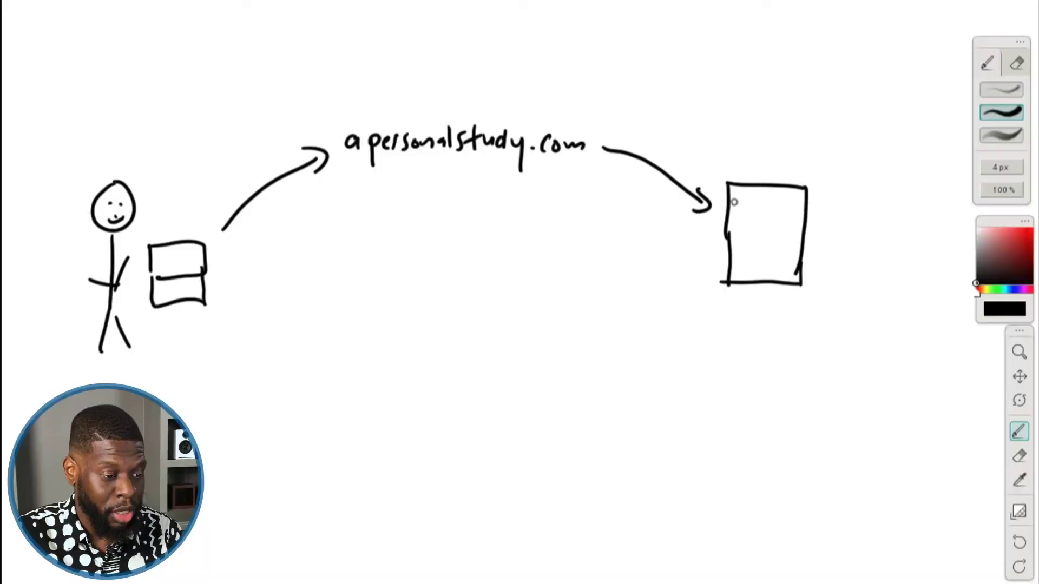
{"action": "mouse_move", "coordinate": [706, 122]}
{"action": "left_mouse_down"}
{"action": "mouse_move", "coordinate": [730, 142]}
{"action": "mouse_move", "coordinate": [840, 131]}
{"action": "left_mouse_up"}
{"action": "left_click_drag", "start_coordinate": [767, 153], "coordinate": [768, 176]}
{"action": "left_click_drag", "start_coordinate": [761, 168], "coordinate": [782, 162]}
{"action": "left_click_drag", "start_coordinate": [729, 208], "coordinate": [791, 207]}
{"action": "left_click_drag", "start_coordinate": [731, 232], "coordinate": [786, 233]}
{"action": "left_click_drag", "start_coordinate": [737, 255], "coordinate": [788, 254]}
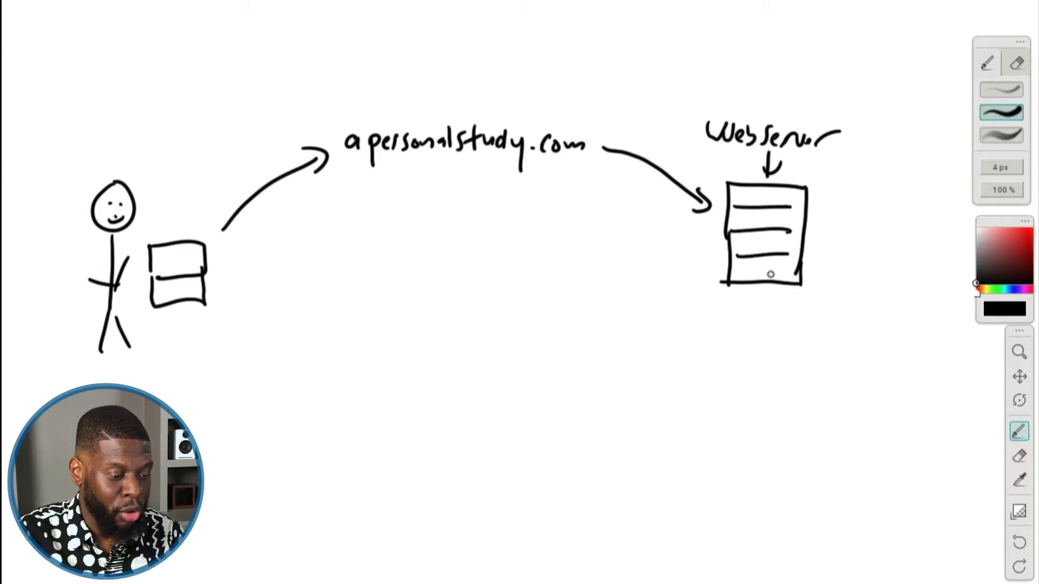
Label 'Website Files' below the box and draw a return arrow to the user's screen.
{"action": "mouse_move", "coordinate": [696, 309]}
{"action": "left_mouse_down"}
{"action": "mouse_move", "coordinate": [707, 327]}
{"action": "mouse_move", "coordinate": [715, 314]}
{"action": "mouse_move", "coordinate": [756, 325]}
{"action": "mouse_move", "coordinate": [803, 308]}
{"action": "mouse_move", "coordinate": [827, 330]}
{"action": "left_mouse_up"}
{"action": "left_click_drag", "start_coordinate": [763, 303], "coordinate": [764, 287]}
{"action": "left_click_drag", "start_coordinate": [759, 294], "coordinate": [769, 295]}
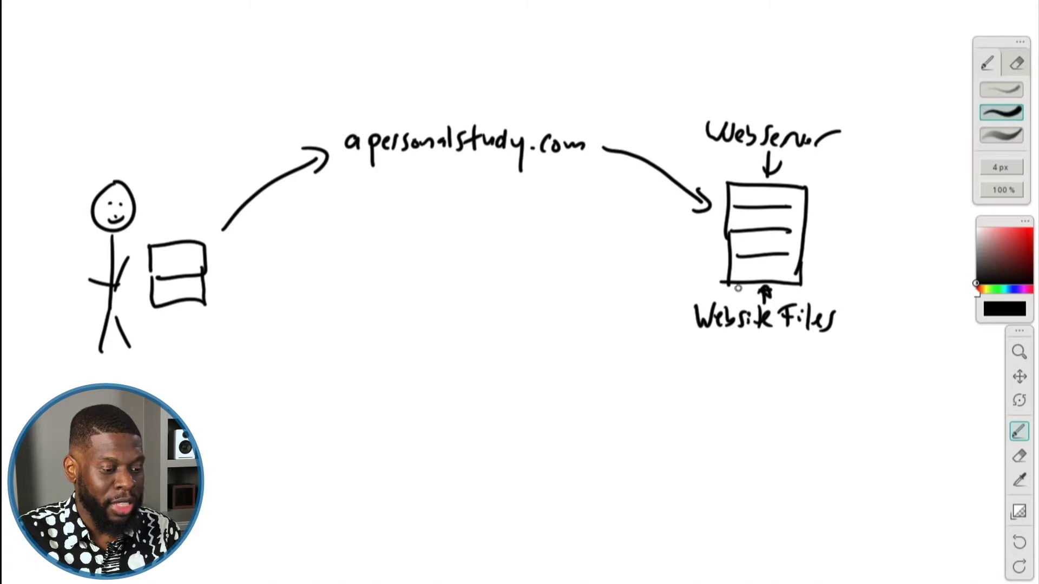
{"action": "mouse_move", "coordinate": [720, 343]}
{"action": "left_mouse_down"}
{"action": "mouse_move", "coordinate": [616, 376]}
{"action": "mouse_move", "coordinate": [542, 374]}
{"action": "mouse_move", "coordinate": [228, 315]}
{"action": "mouse_move", "coordinate": [225, 298]}
{"action": "mouse_move", "coordinate": [231, 331]}
{"action": "left_mouse_up"}
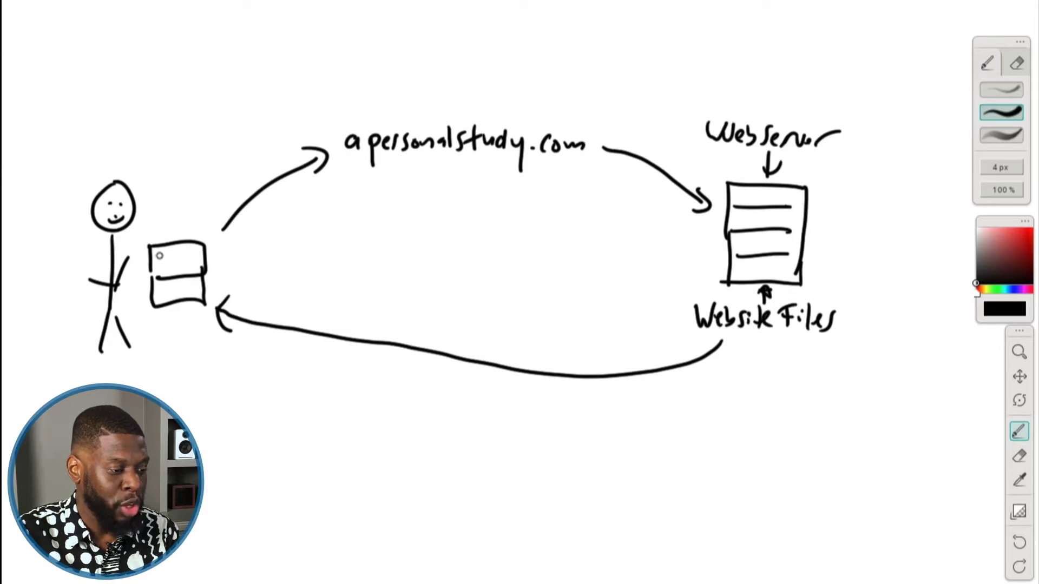
{"action": "mouse_move", "coordinate": [160, 255]}
{"action": "left_mouse_down"}
{"action": "mouse_move", "coordinate": [185, 253]}
{"action": "mouse_move", "coordinate": [182, 263]}
{"action": "left_mouse_up"}
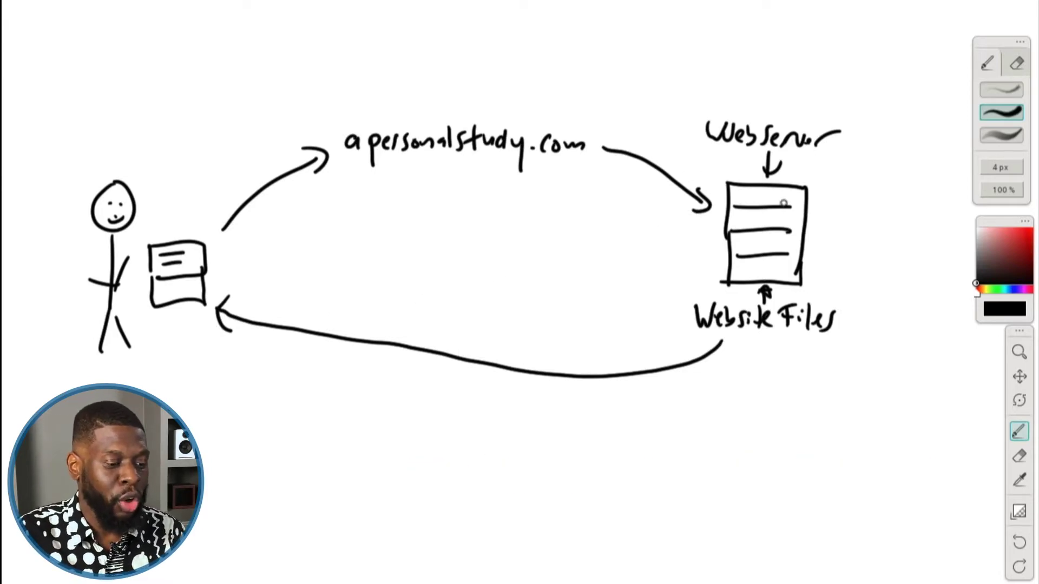
Enclose the server in a large box, underline the domain, and write 'Host' under an arrow.
{"action": "mouse_move", "coordinate": [676, 111]}
{"action": "left_mouse_down"}
{"action": "mouse_move", "coordinate": [658, 387]}
{"action": "mouse_move", "coordinate": [865, 403]}
{"action": "mouse_move", "coordinate": [828, 108]}
{"action": "mouse_move", "coordinate": [858, 139]}
{"action": "mouse_move", "coordinate": [855, 401]}
{"action": "left_mouse_up"}
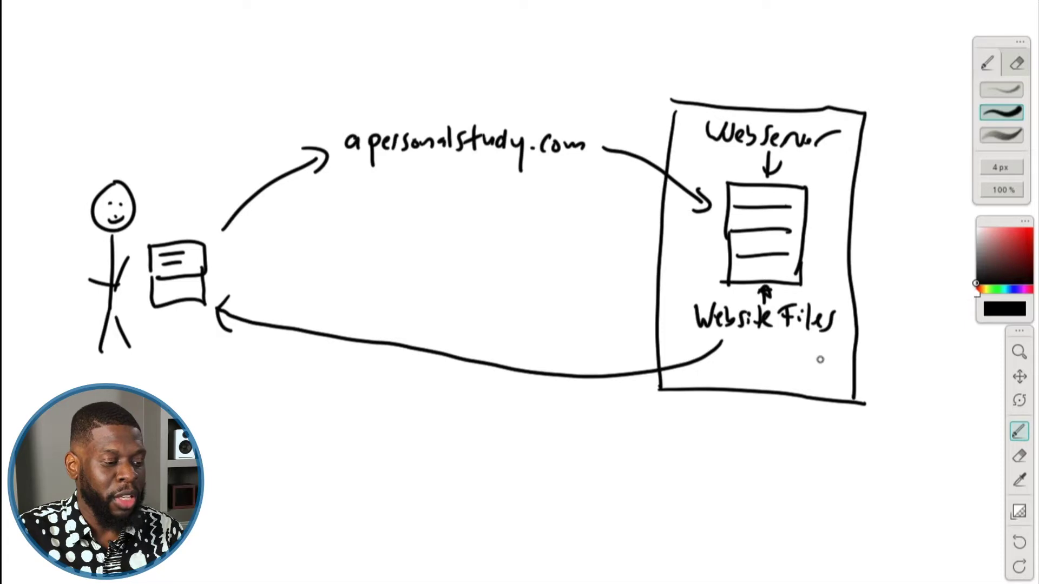
{"action": "left_click_drag", "start_coordinate": [390, 183], "coordinate": [505, 180]}
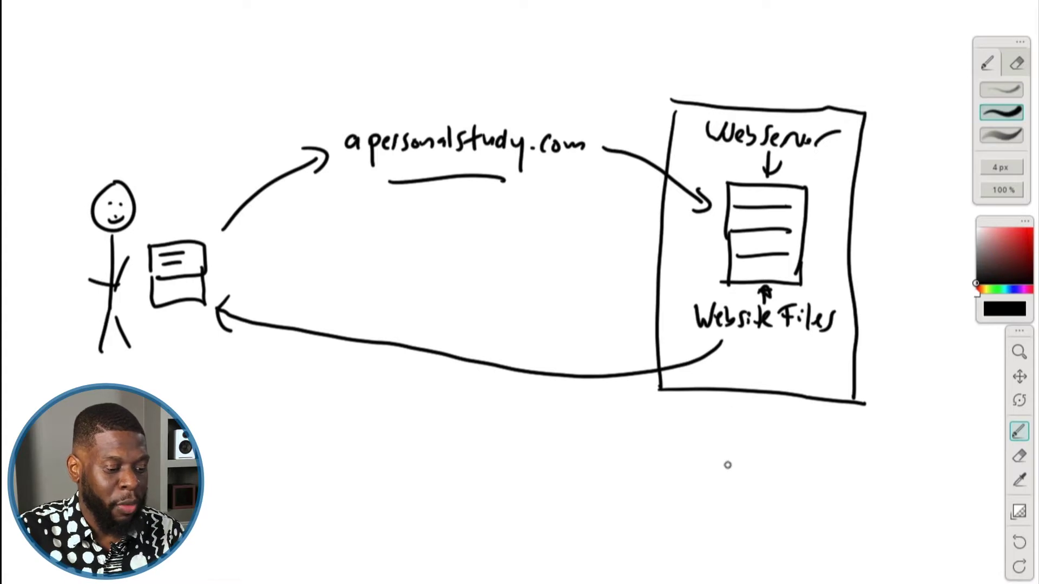
{"action": "mouse_move", "coordinate": [718, 453]}
{"action": "left_mouse_down"}
{"action": "mouse_move", "coordinate": [726, 416]}
{"action": "mouse_move", "coordinate": [733, 431]}
{"action": "left_mouse_up"}
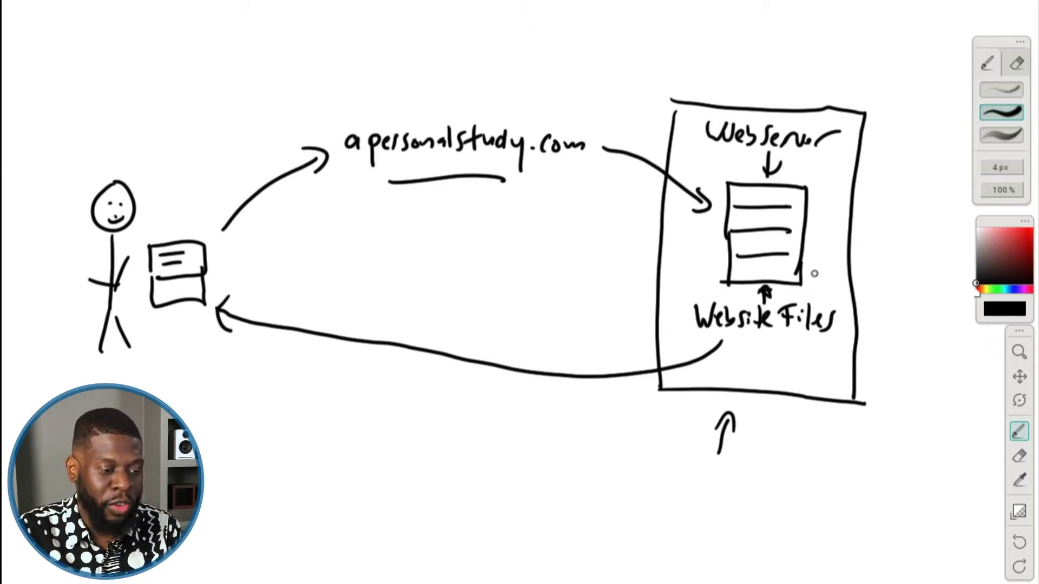
{"action": "left_click_drag", "start_coordinate": [657, 462], "coordinate": [656, 490]}
{"action": "left_click_drag", "start_coordinate": [655, 476], "coordinate": [664, 485]}
{"action": "left_click_drag", "start_coordinate": [680, 474], "coordinate": [694, 490]}
{"action": "mouse_move", "coordinate": [707, 466]}
{"action": "left_mouse_down"}
{"action": "mouse_move", "coordinate": [701, 488]}
{"action": "mouse_move", "coordinate": [717, 475]}
{"action": "left_mouse_up"}
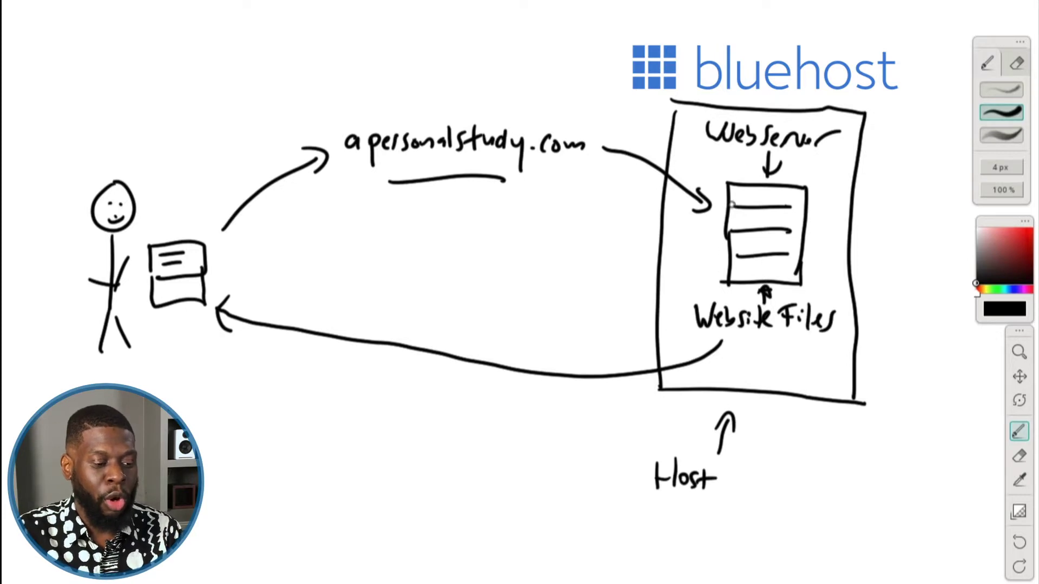
{"action": "left_click_drag", "start_coordinate": [742, 186], "coordinate": [739, 205]}
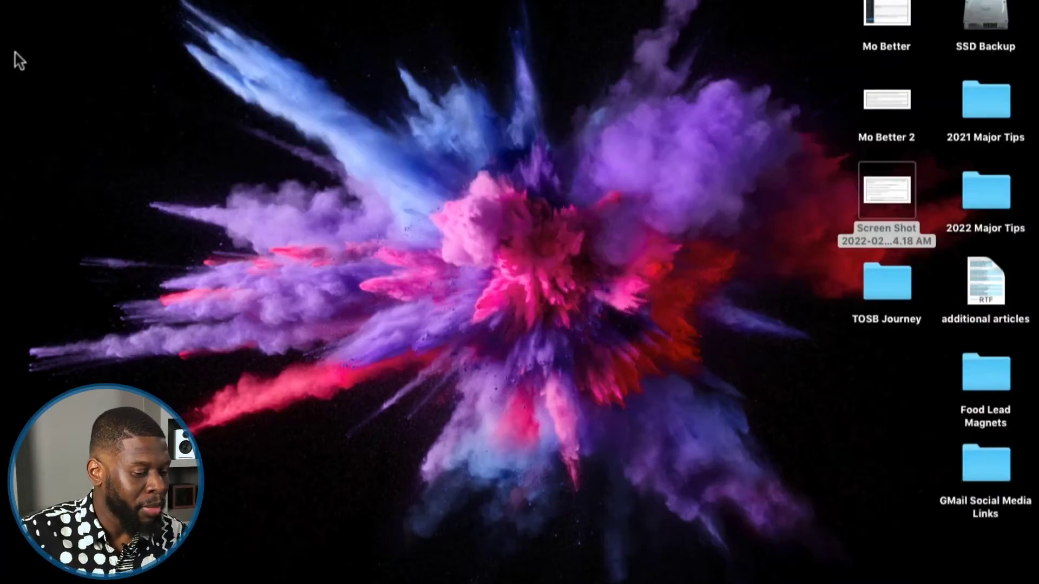
Switch to Chrome and go to bluehost.com in a new tab.
{"action": "mouse_move", "coordinate": [488, 578]}
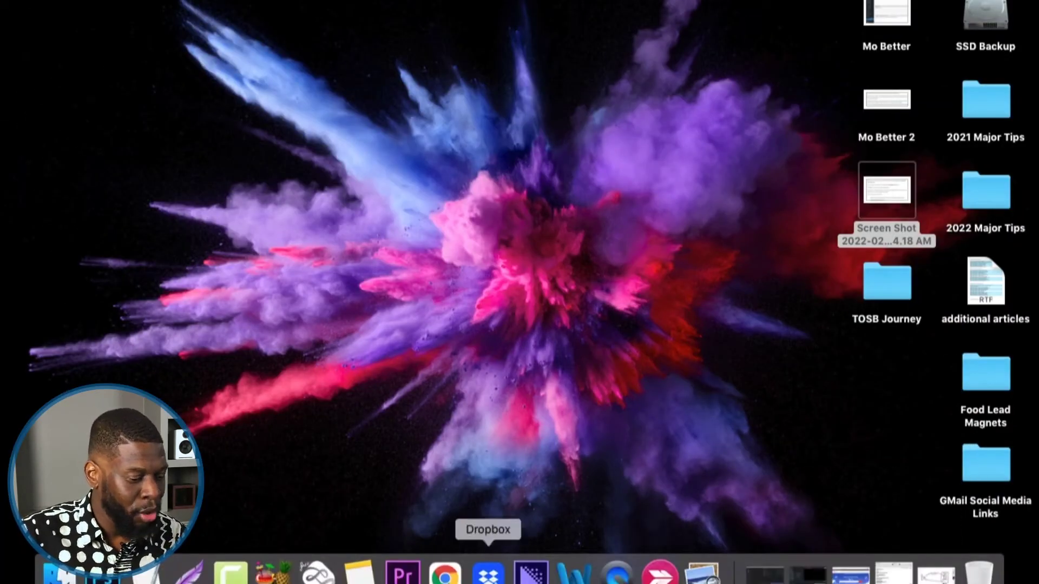
{"action": "left_click", "coordinate": [445, 575]}
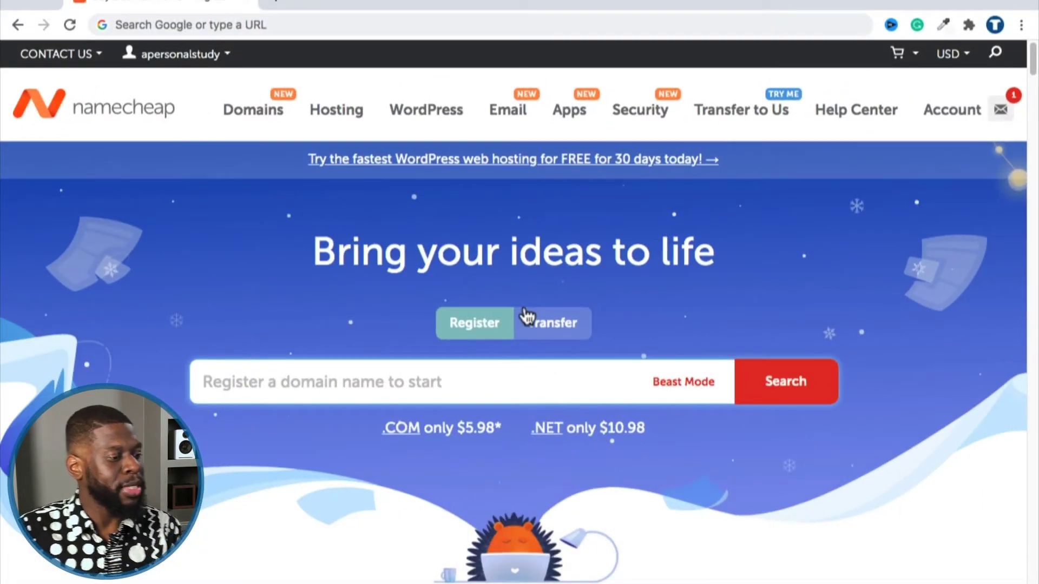
{"action": "left_click", "coordinate": [284, 3]}
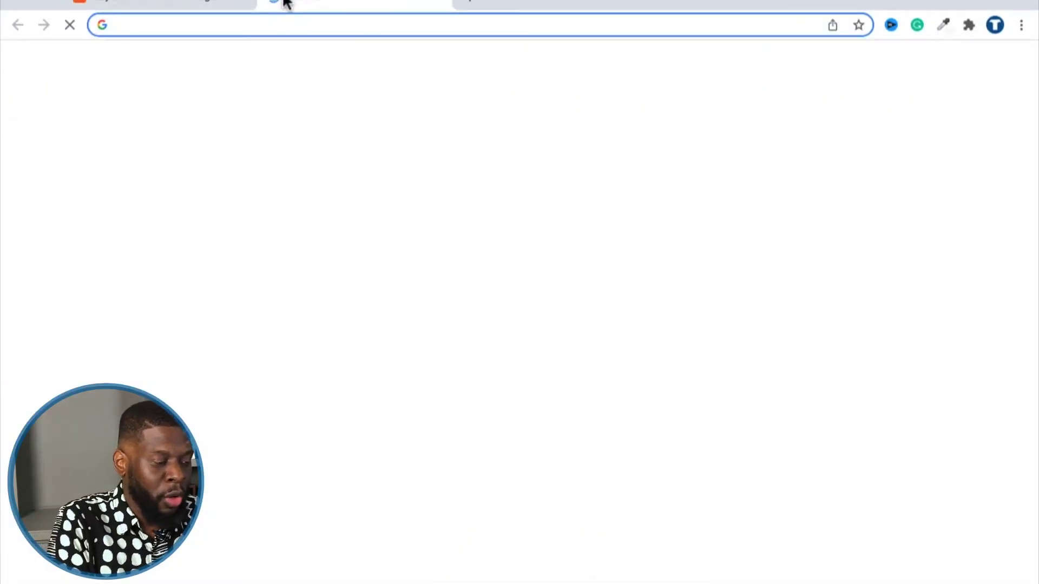
{"action": "type", "text": "blo"}
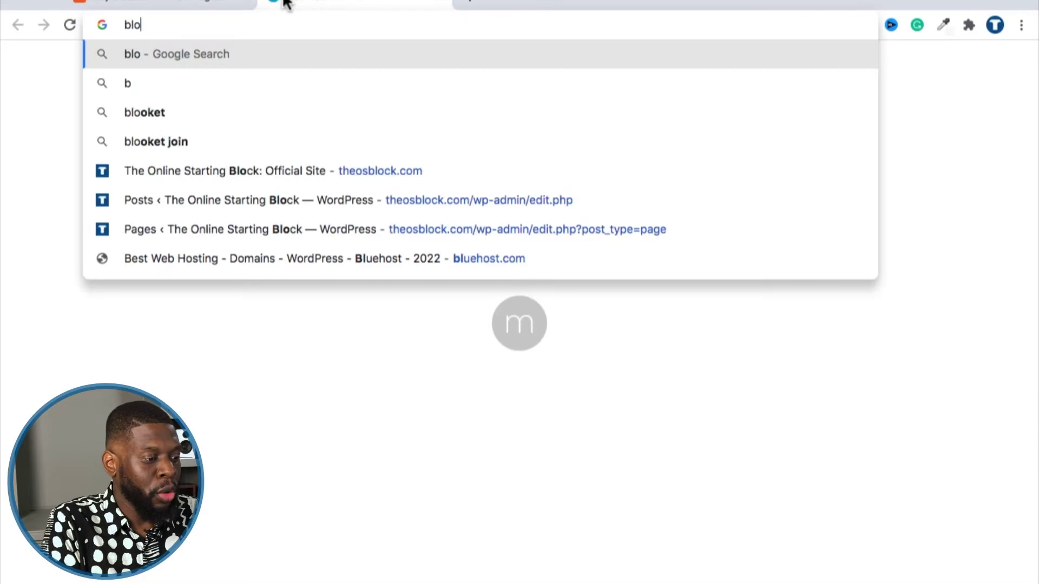
{"action": "key", "text": "BackSpace"}
{"action": "type", "text": "ue"}
{"action": "key", "text": "BackSpace"}
{"action": "type", "text": "ehost.com"}
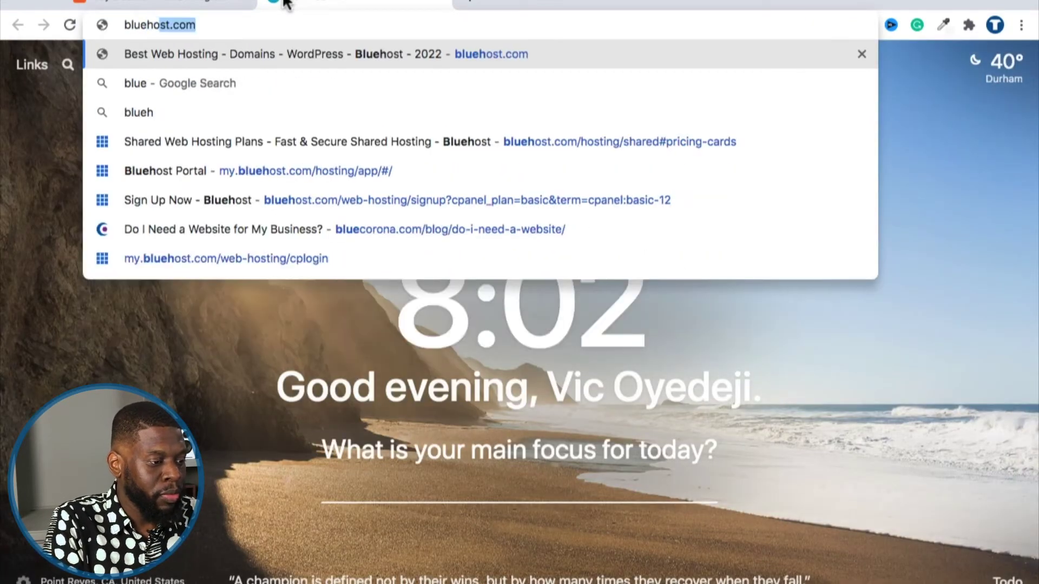
{"action": "key", "text": "Return"}
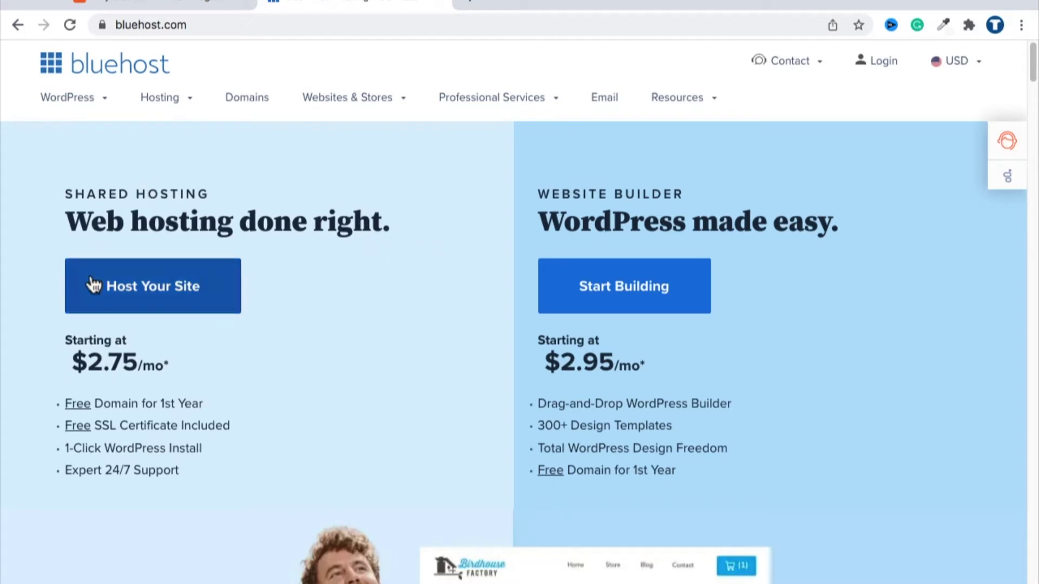
Choose the Basic shared hosting plan ($2.75/mo) from the Host Your Site pricing cards.
{"action": "left_click", "coordinate": [166, 289]}
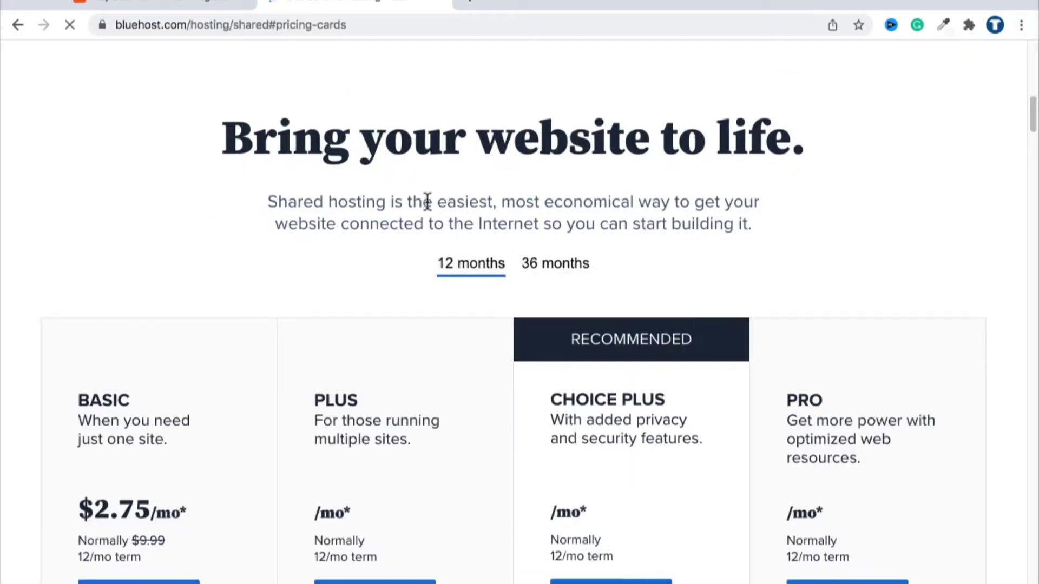
{"action": "scroll", "coordinate": [403, 195], "scroll_direction": "down", "scroll_amount": 2}
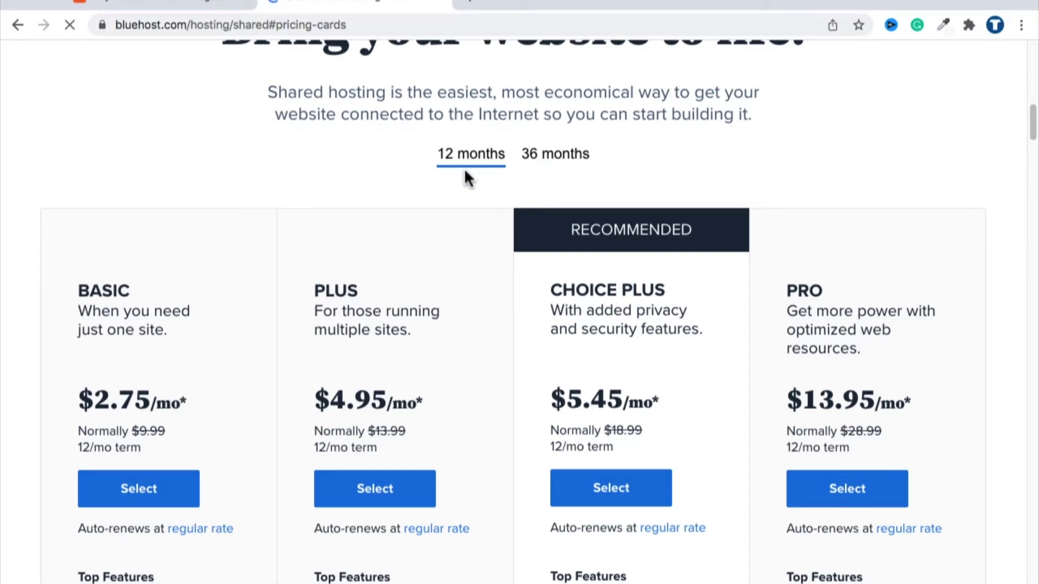
{"action": "scroll", "coordinate": [191, 241], "scroll_direction": "down", "scroll_amount": 2}
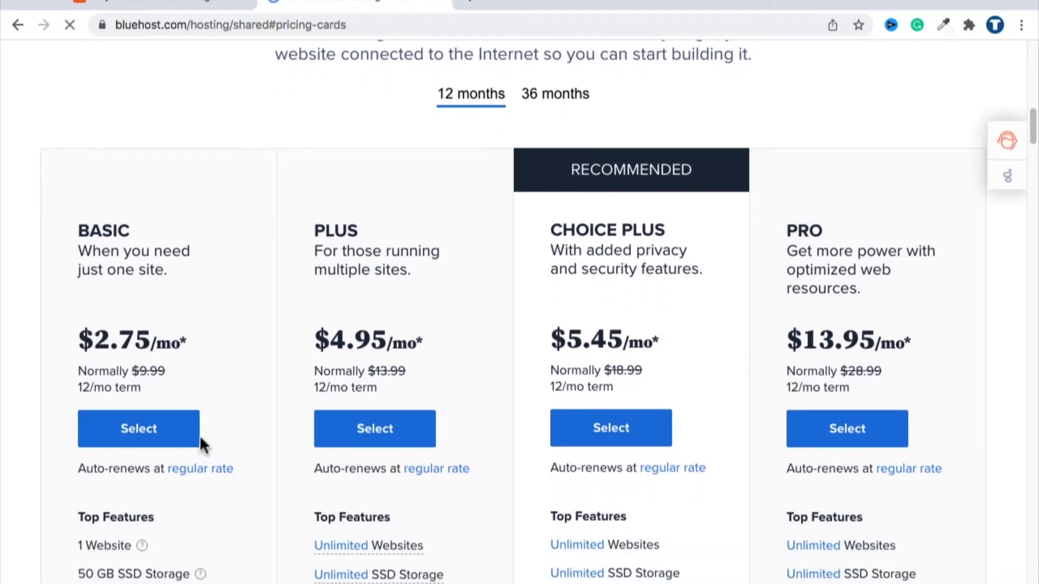
{"action": "scroll", "coordinate": [162, 352], "scroll_direction": "down", "scroll_amount": 1}
{"action": "left_click", "coordinate": [146, 414]}
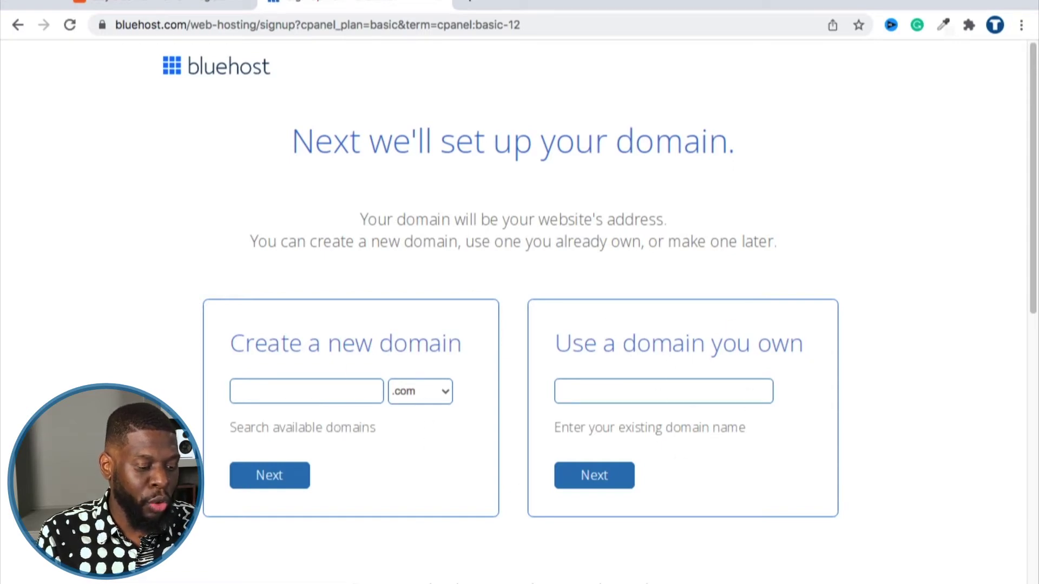
Enter apersonalstudy.com as a domain you own and continue the signup.
{"action": "mouse_move", "coordinate": [508, 579]}
{"action": "left_click", "coordinate": [932, 572]}
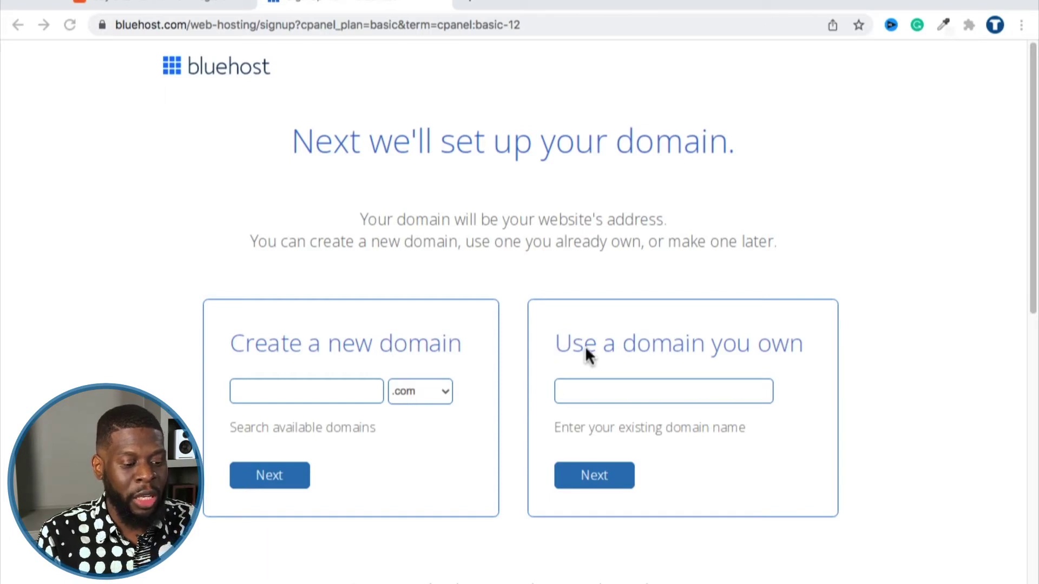
{"action": "left_click", "coordinate": [659, 389]}
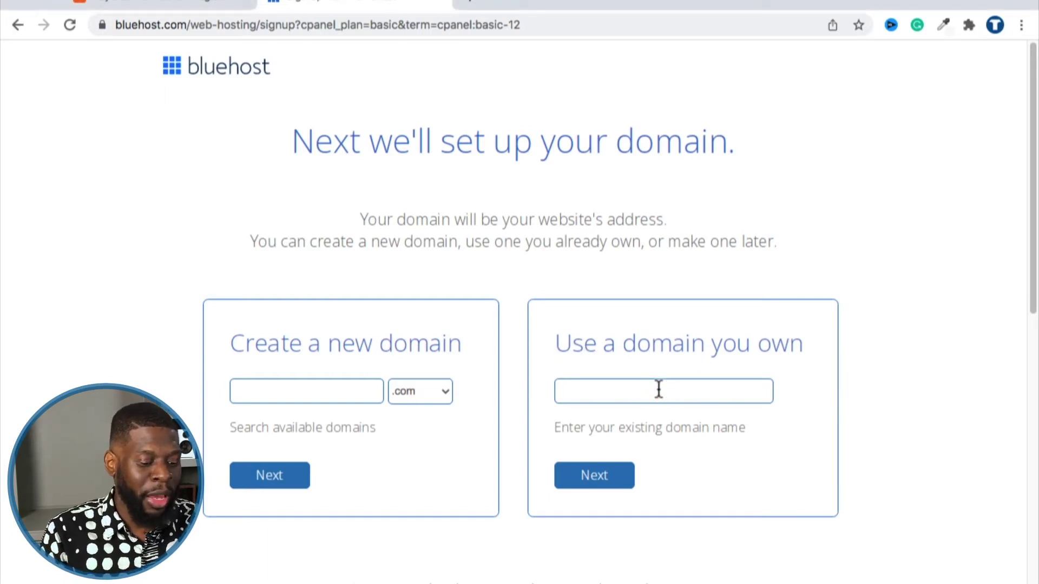
{"action": "type", "text": "apersonalstudy.com"}
{"action": "left_click", "coordinate": [617, 479]}
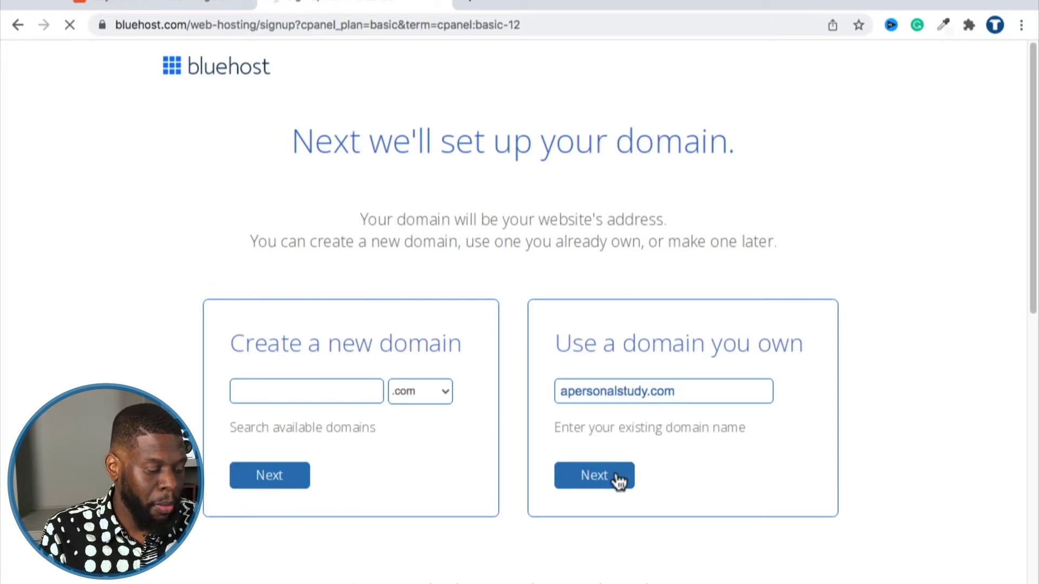
Scroll through the account form to review the $33.00 Basic plan and Package Extras.
{"action": "scroll", "coordinate": [621, 387], "scroll_direction": "down", "scroll_amount": 3}
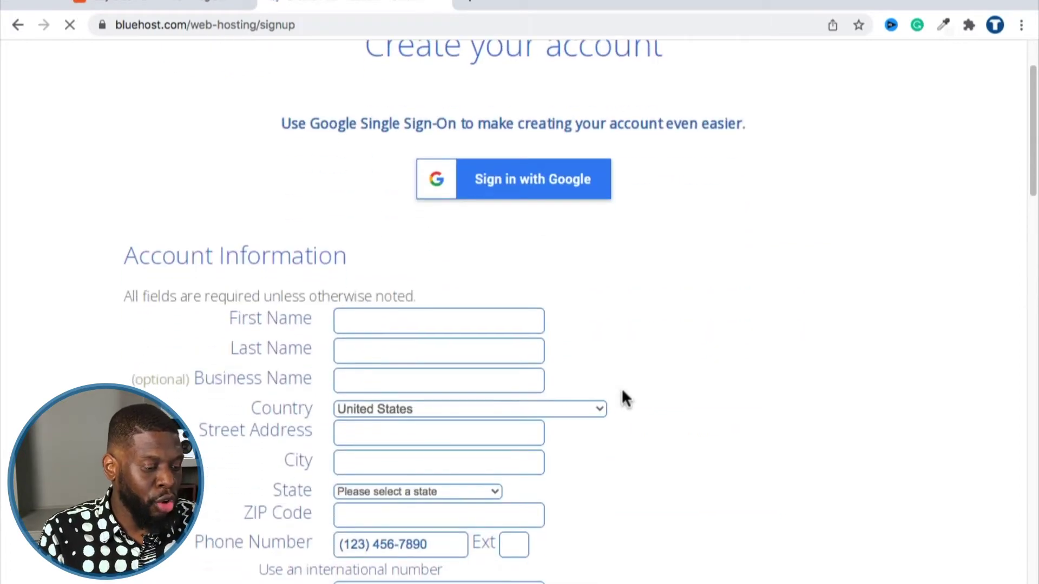
{"action": "scroll", "coordinate": [622, 392], "scroll_direction": "down", "scroll_amount": 2}
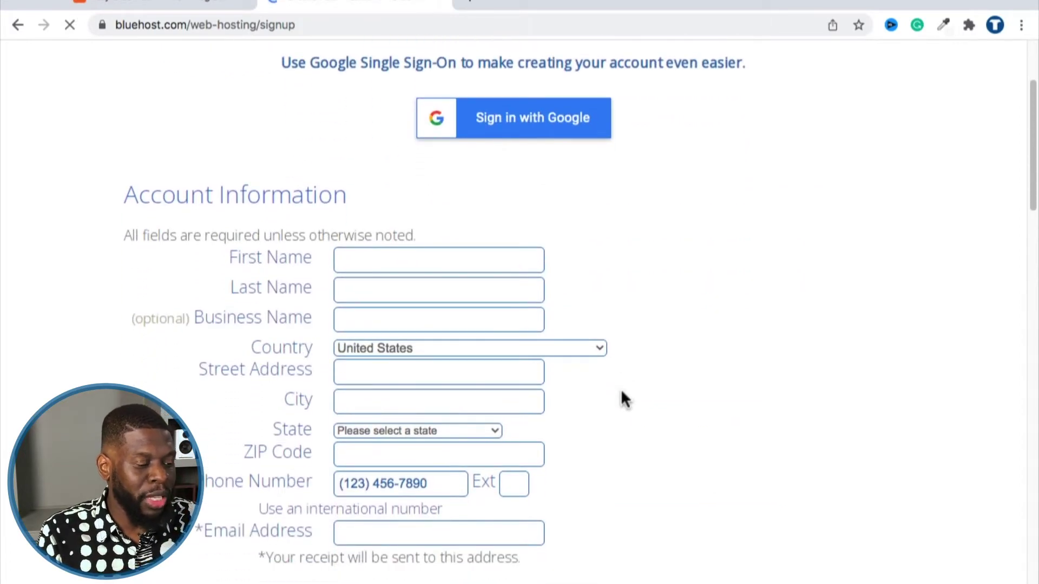
{"action": "scroll", "coordinate": [622, 394], "scroll_direction": "down", "scroll_amount": 10}
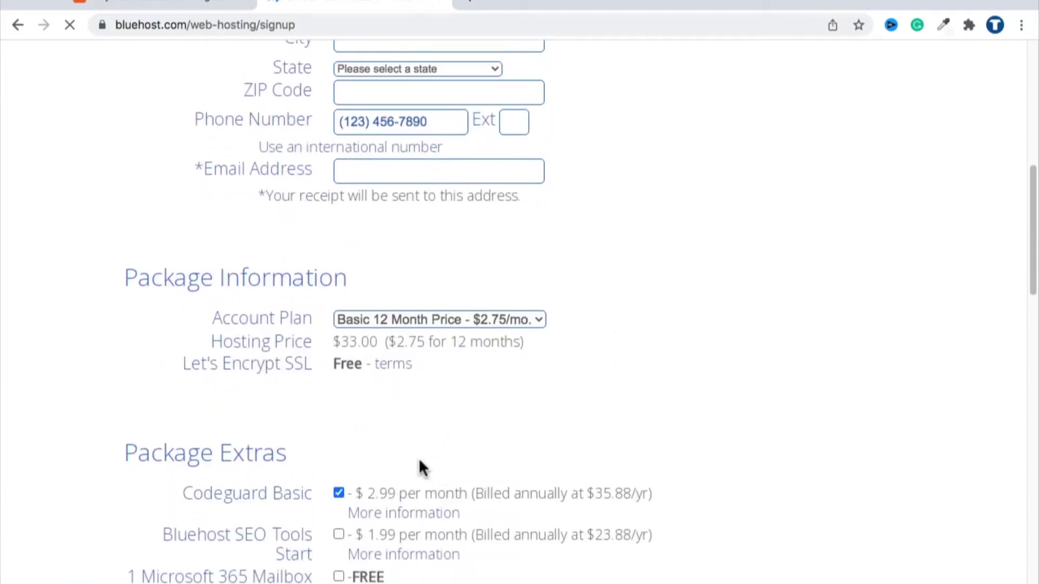
{"action": "scroll", "coordinate": [533, 394], "scroll_direction": "down", "scroll_amount": 4}
{"action": "scroll", "coordinate": [714, 348], "scroll_direction": "up", "scroll_amount": 18}
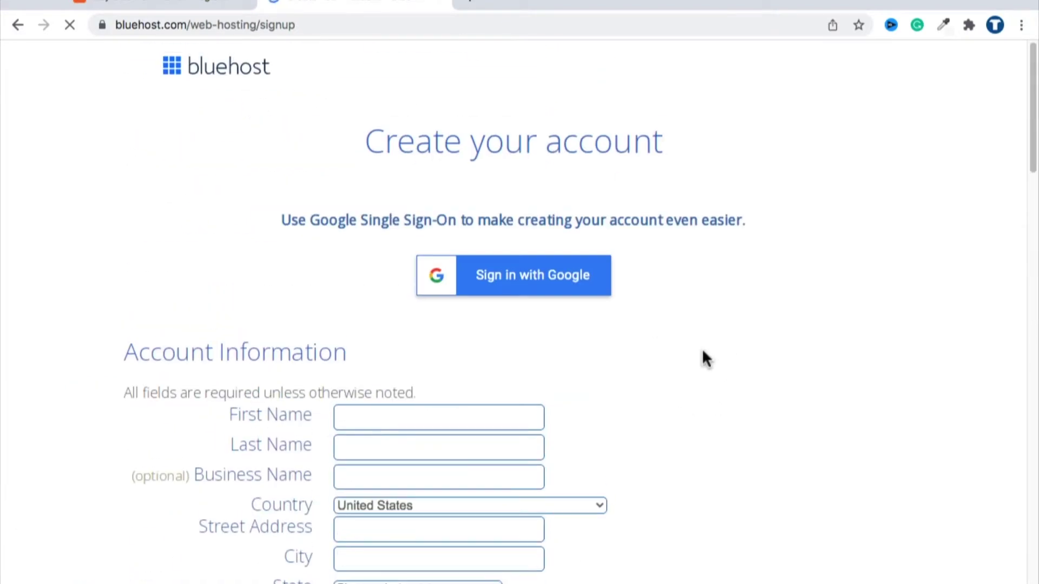
{"action": "scroll", "coordinate": [703, 355], "scroll_direction": "down", "scroll_amount": 4}
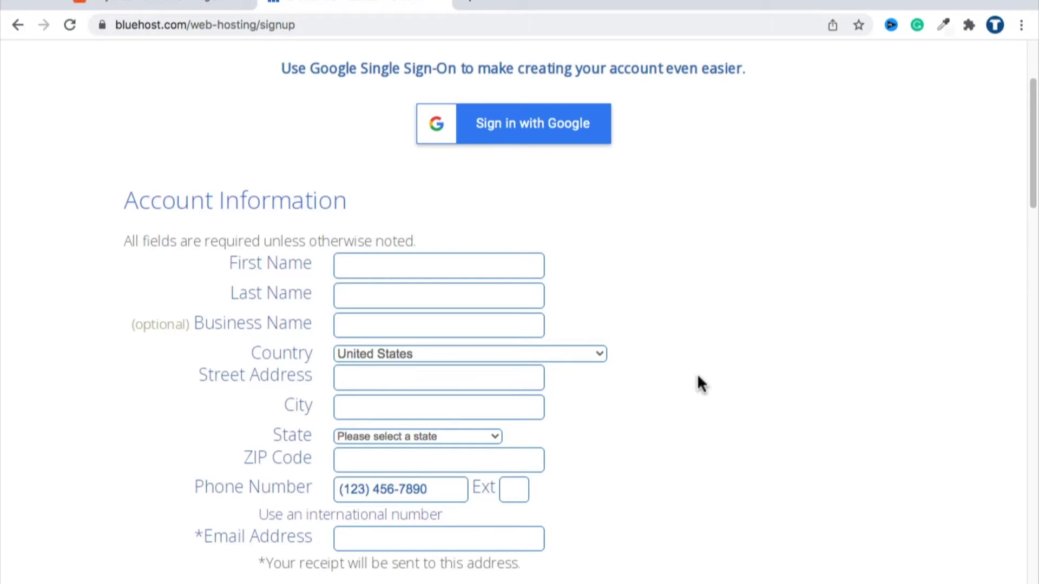
{"action": "scroll", "coordinate": [697, 373], "scroll_direction": "down", "scroll_amount": 5}
{"action": "scroll", "coordinate": [729, 374], "scroll_direction": "down", "scroll_amount": 5}
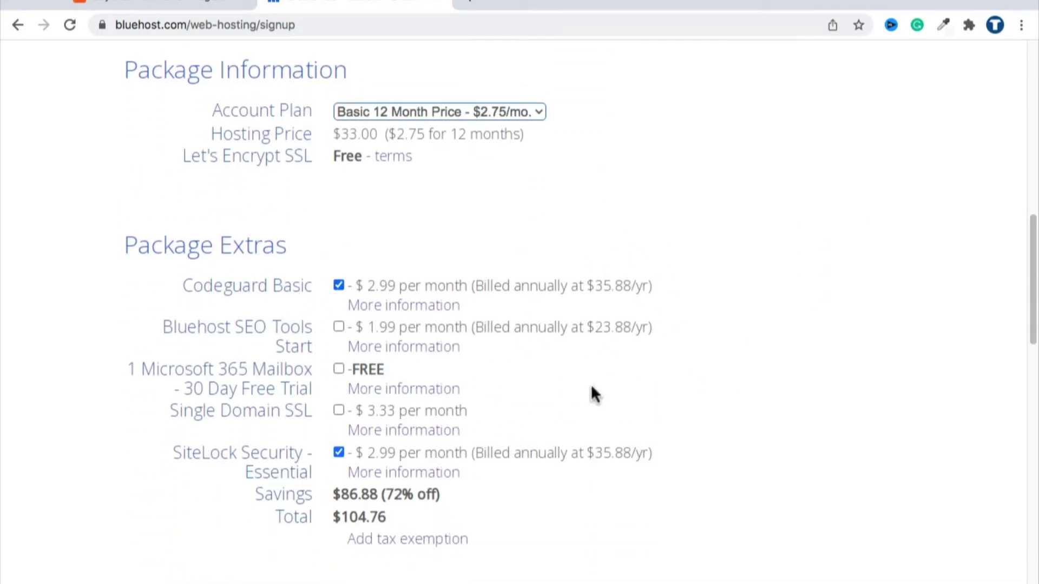
Uncheck the Codeguard Basic and SiteLock Security extras on the signup form.
{"action": "left_click", "coordinate": [339, 286]}
{"action": "left_click", "coordinate": [338, 452]}
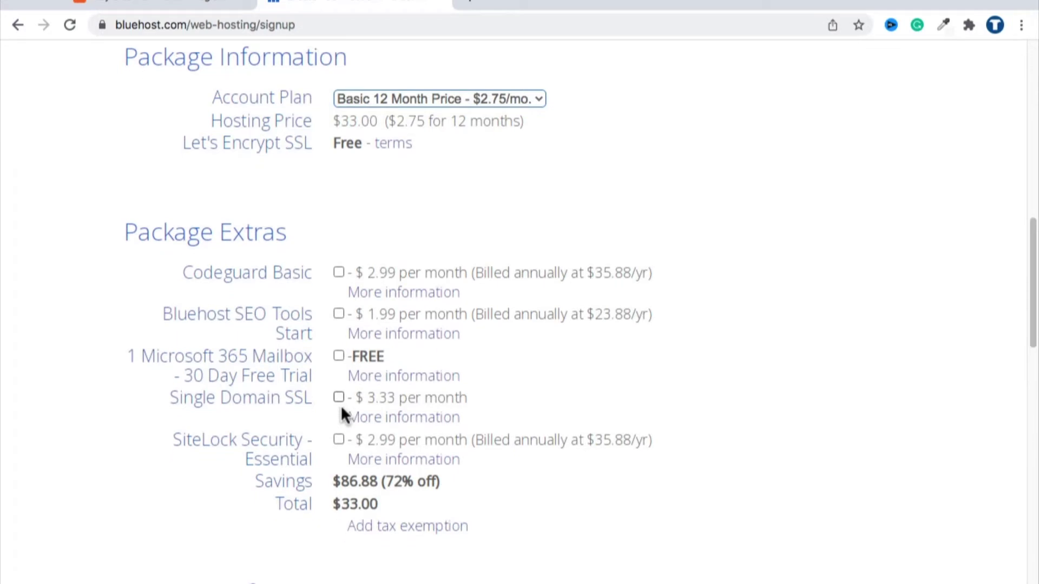
{"action": "scroll", "coordinate": [340, 404], "scroll_direction": "down", "scroll_amount": 1}
{"action": "left_click_drag", "start_coordinate": [341, 489], "coordinate": [377, 490]}
{"action": "scroll", "coordinate": [377, 492], "scroll_direction": "up", "scroll_amount": 1}
{"action": "scroll", "coordinate": [375, 487], "scroll_direction": "up", "scroll_amount": 5}
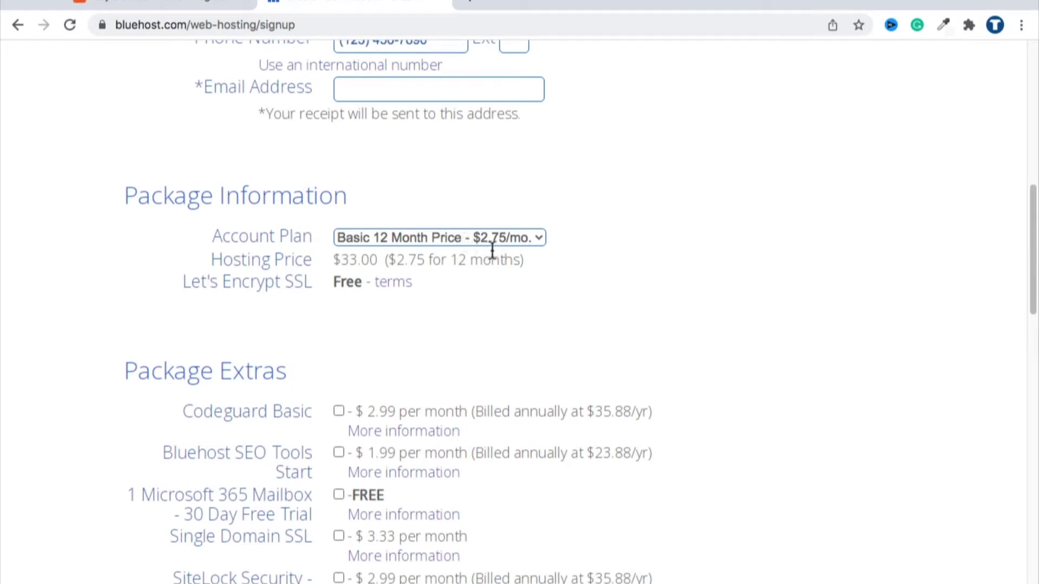
Change the Account Plan to Basic 36 Month and check the $178.20 hosting price.
{"action": "left_click_drag", "start_coordinate": [388, 260], "coordinate": [517, 263]}
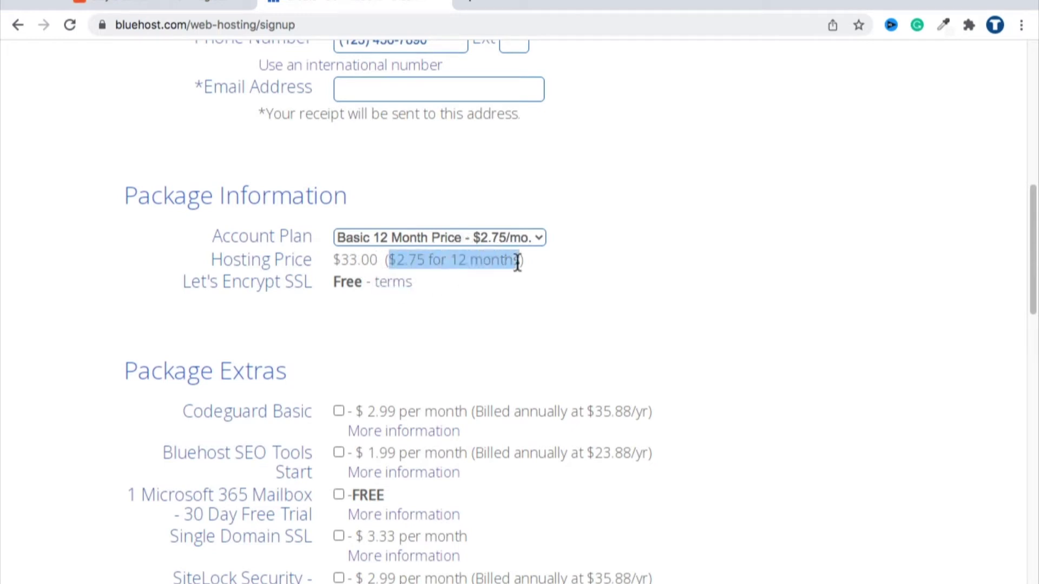
{"action": "left_click", "coordinate": [565, 264]}
{"action": "left_click", "coordinate": [503, 237]}
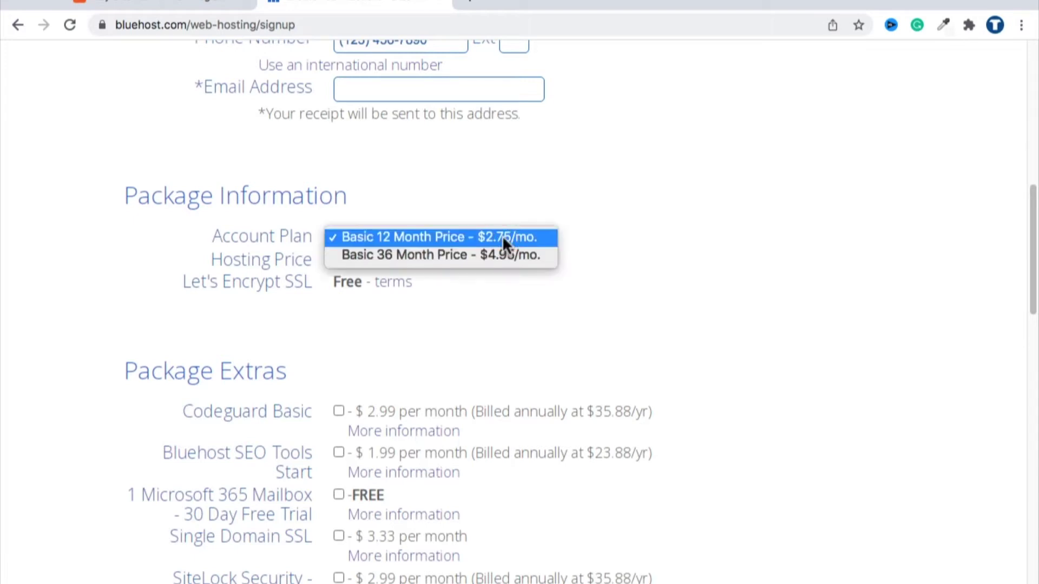
{"action": "left_click", "coordinate": [387, 254]}
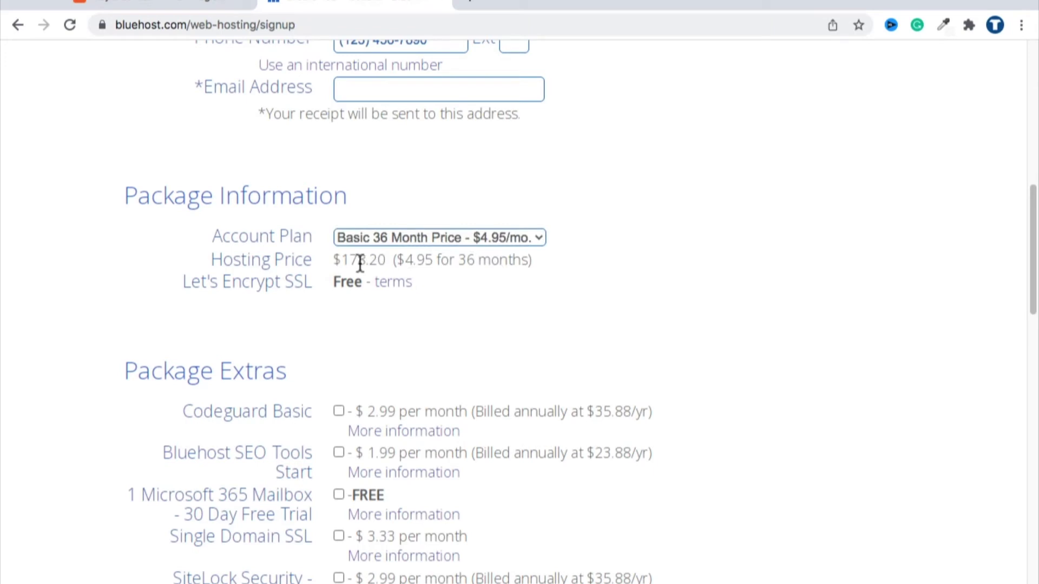
{"action": "mouse_move", "coordinate": [342, 260]}
{"action": "left_mouse_down"}
{"action": "mouse_move", "coordinate": [377, 260]}
{"action": "mouse_move", "coordinate": [342, 260]}
{"action": "left_mouse_up"}
{"action": "double_click", "coordinate": [377, 261]}
{"action": "scroll", "coordinate": [463, 303], "scroll_direction": "up", "scroll_amount": 10}
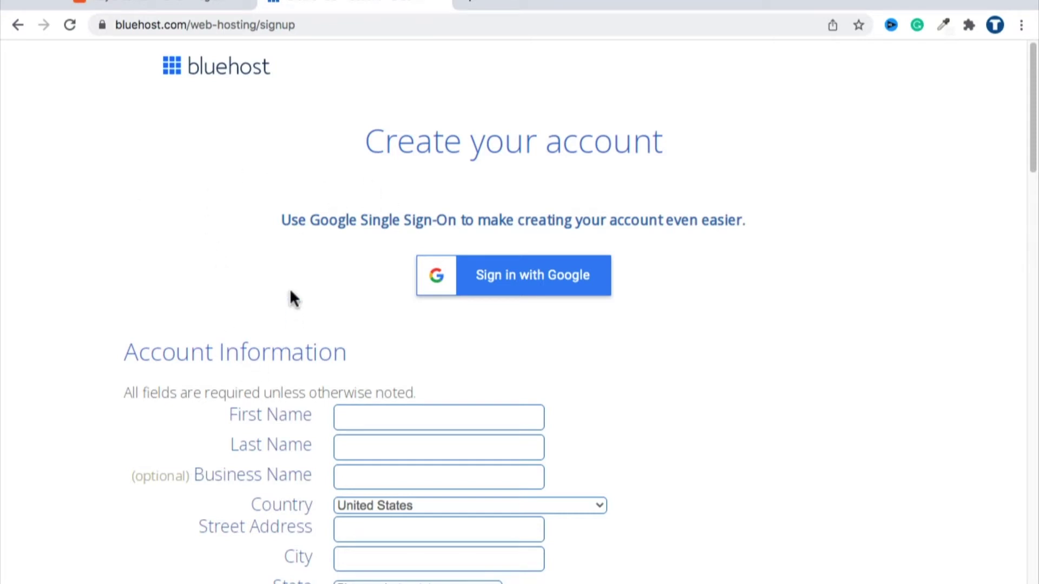
{"action": "scroll", "coordinate": [232, 225], "scroll_direction": "down", "scroll_amount": 5}
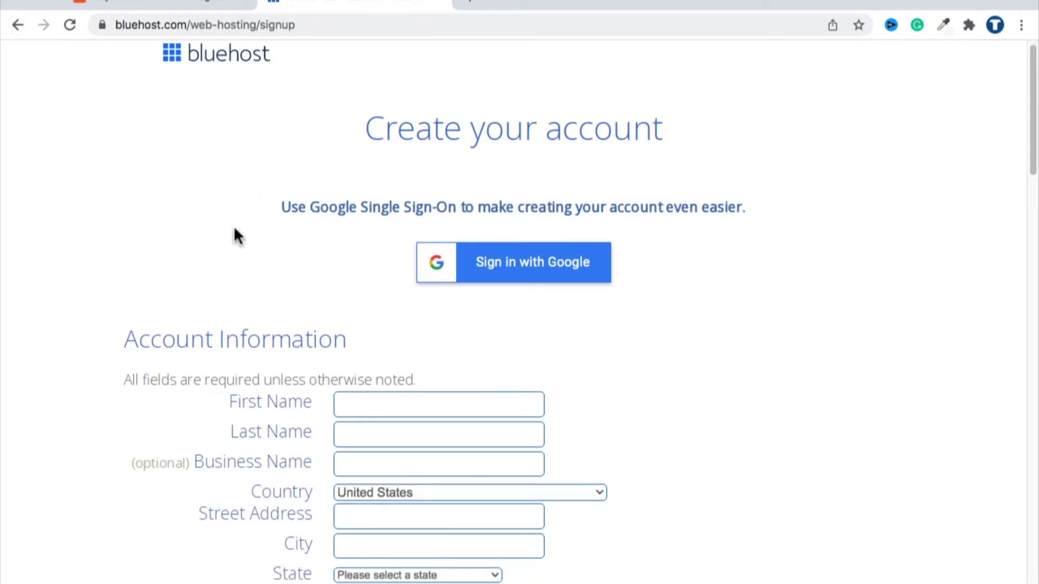
{"action": "scroll", "coordinate": [225, 227], "scroll_direction": "down", "scroll_amount": 5}
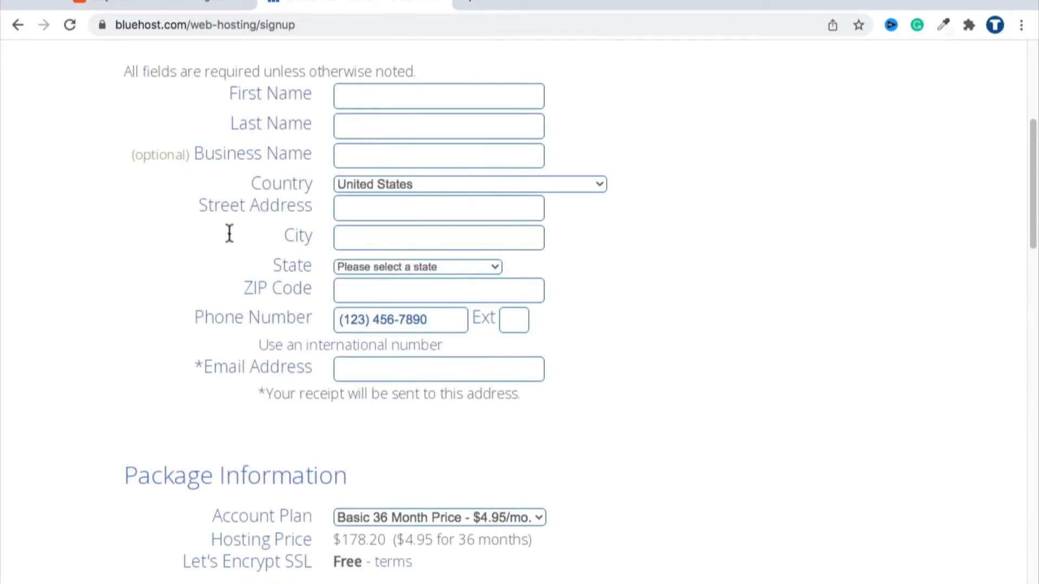
{"action": "scroll", "coordinate": [229, 230], "scroll_direction": "down", "scroll_amount": 3}
{"action": "left_click", "coordinate": [370, 356]}
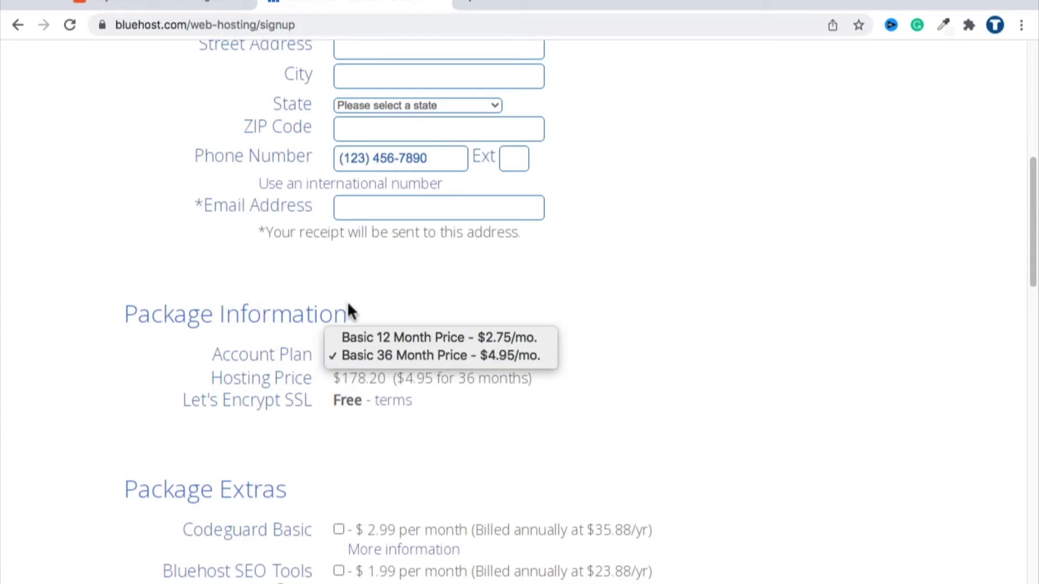
{"action": "left_click", "coordinate": [634, 281]}
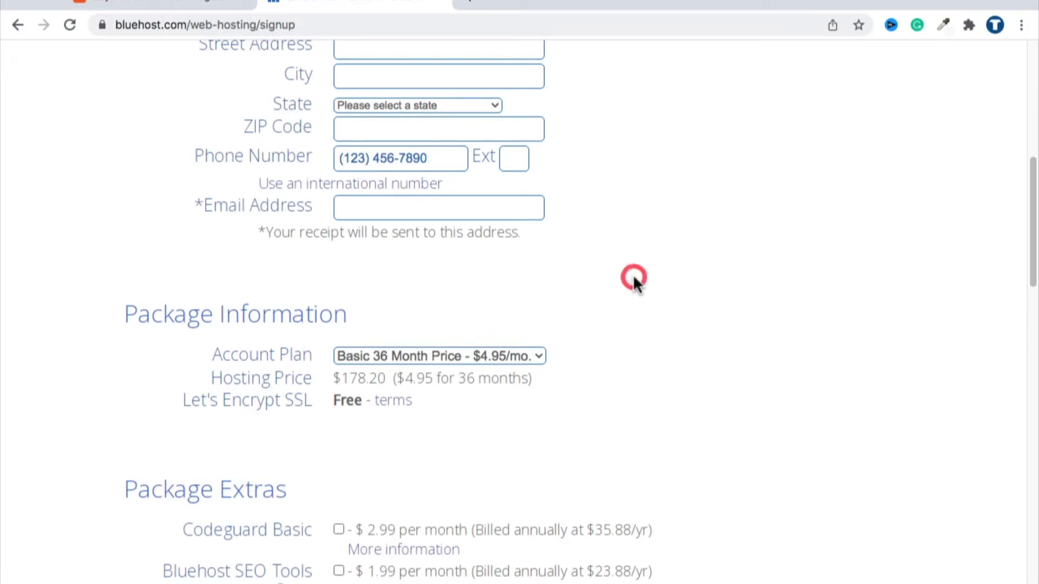
{"action": "left_click", "coordinate": [443, 357]}
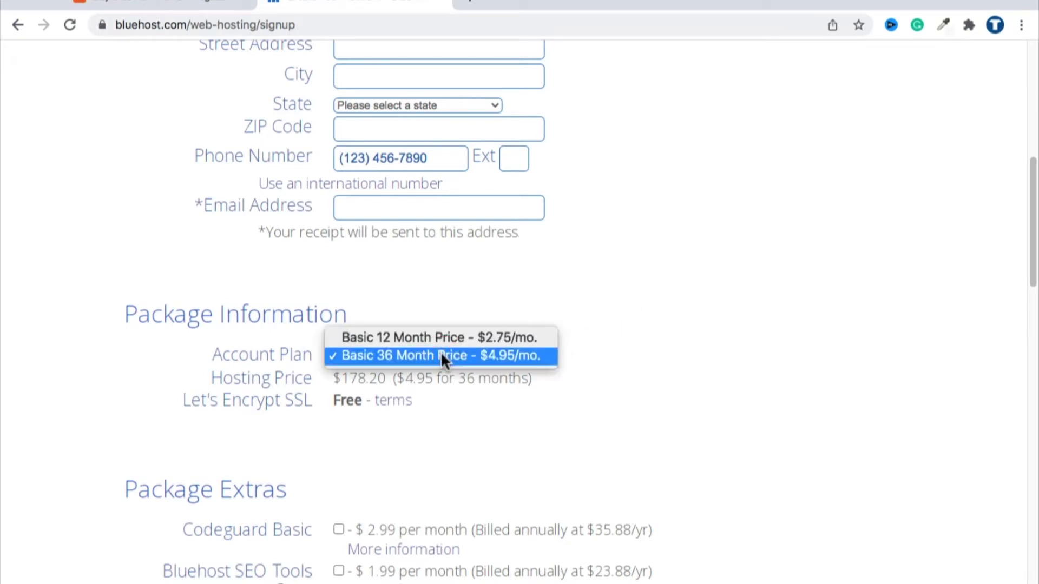
{"action": "left_click", "coordinate": [411, 356]}
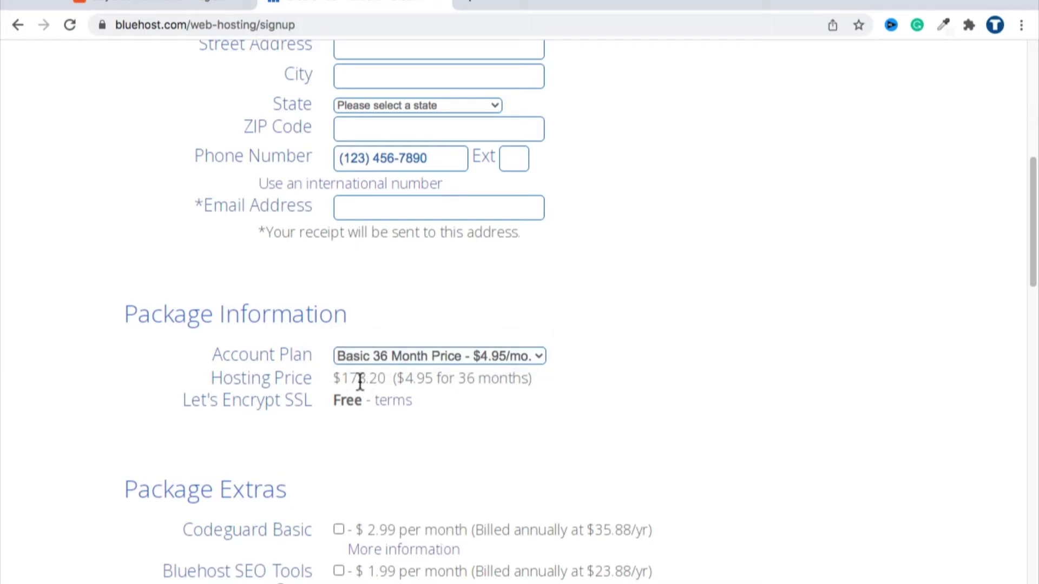
{"action": "left_click", "coordinate": [373, 355]}
{"action": "left_click", "coordinate": [381, 338]}
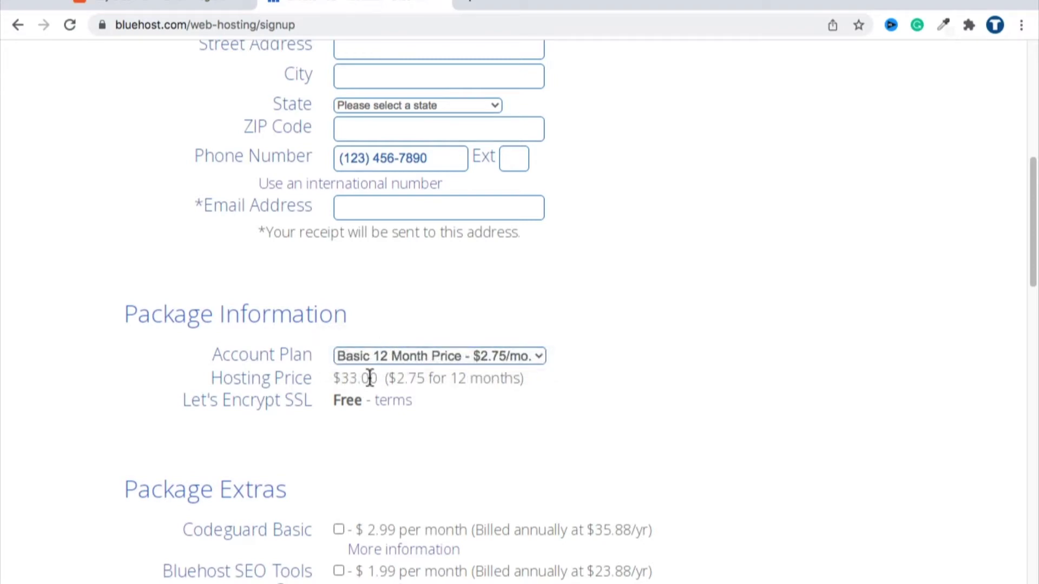
{"action": "scroll", "coordinate": [373, 371], "scroll_direction": "down", "scroll_amount": 3}
{"action": "scroll", "coordinate": [375, 371], "scroll_direction": "down", "scroll_amount": 6}
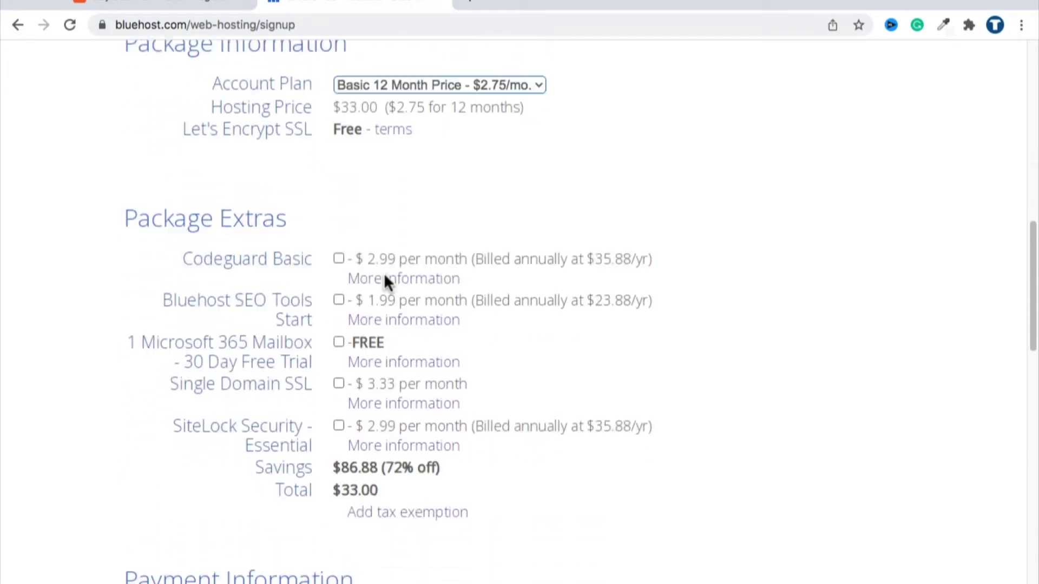
{"action": "scroll", "coordinate": [393, 335], "scroll_direction": "down", "scroll_amount": 2}
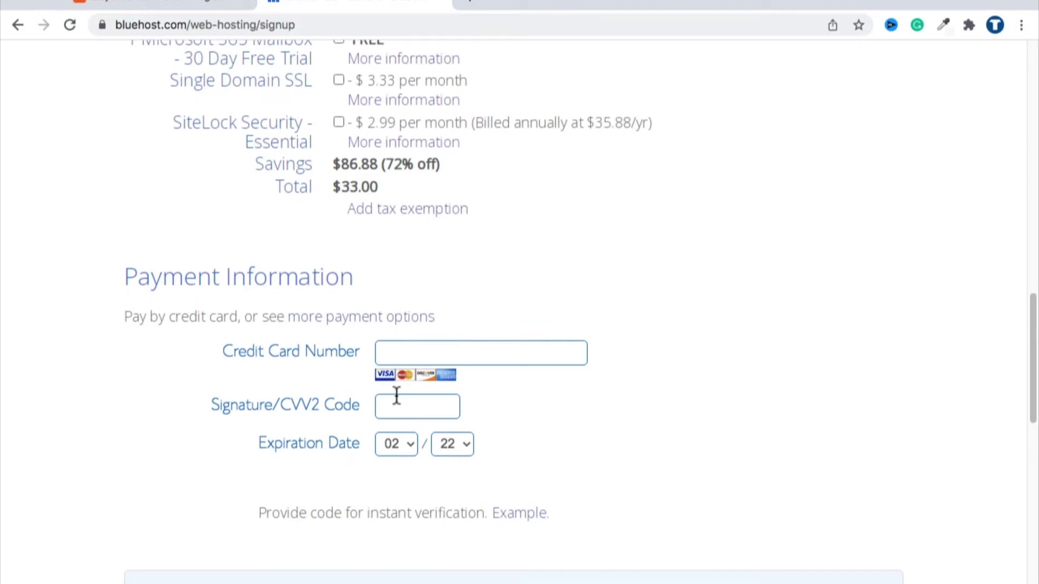
{"action": "scroll", "coordinate": [395, 412], "scroll_direction": "down", "scroll_amount": 2}
{"action": "scroll", "coordinate": [395, 413], "scroll_direction": "down", "scroll_amount": 5}
{"action": "scroll", "coordinate": [388, 410], "scroll_direction": "up", "scroll_amount": 20}
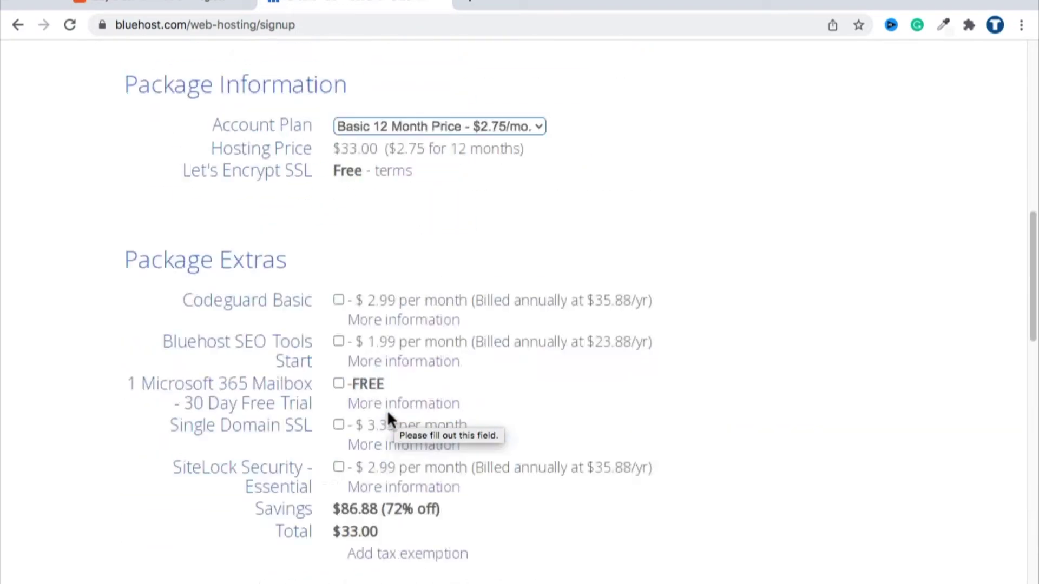
{"action": "scroll", "coordinate": [370, 303], "scroll_direction": "down", "scroll_amount": 3}
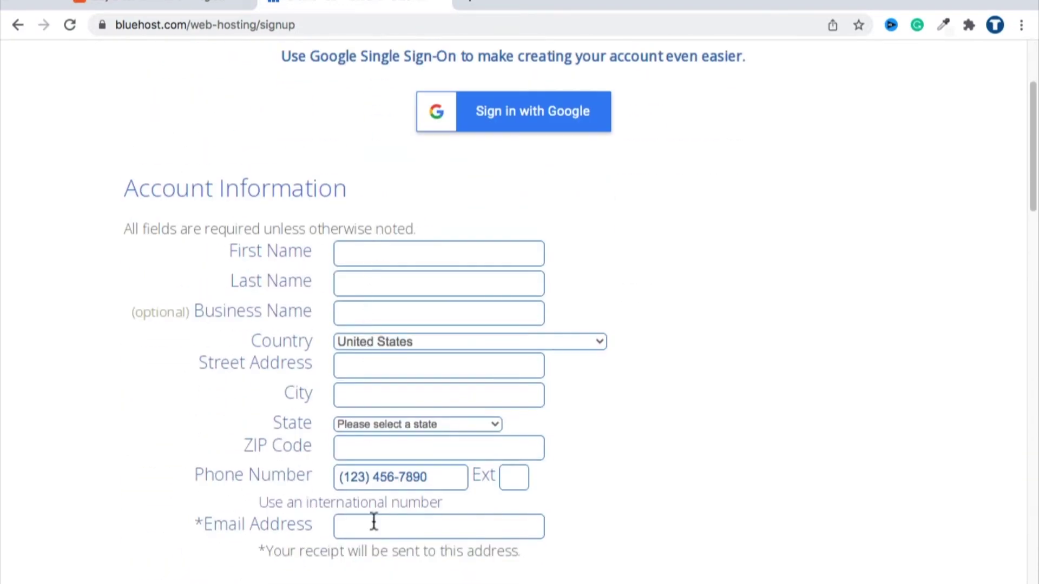
{"action": "scroll", "coordinate": [357, 265], "scroll_direction": "down", "scroll_amount": 1}
{"action": "scroll", "coordinate": [363, 378], "scroll_direction": "down", "scroll_amount": 1}
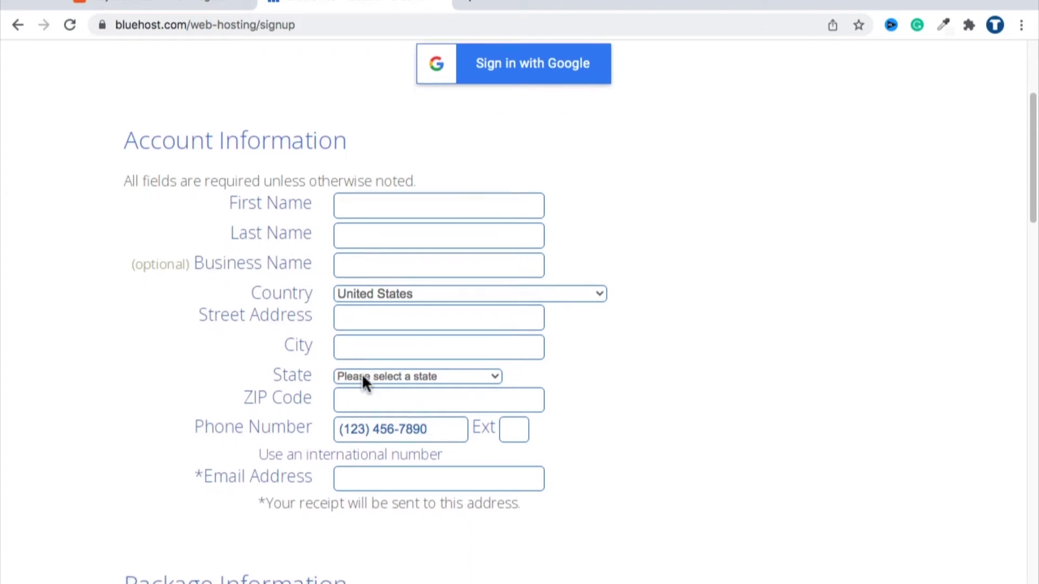
Enter the account e-mail address in Account Information and select it to verify the entry.
{"action": "left_click", "coordinate": [346, 439]}
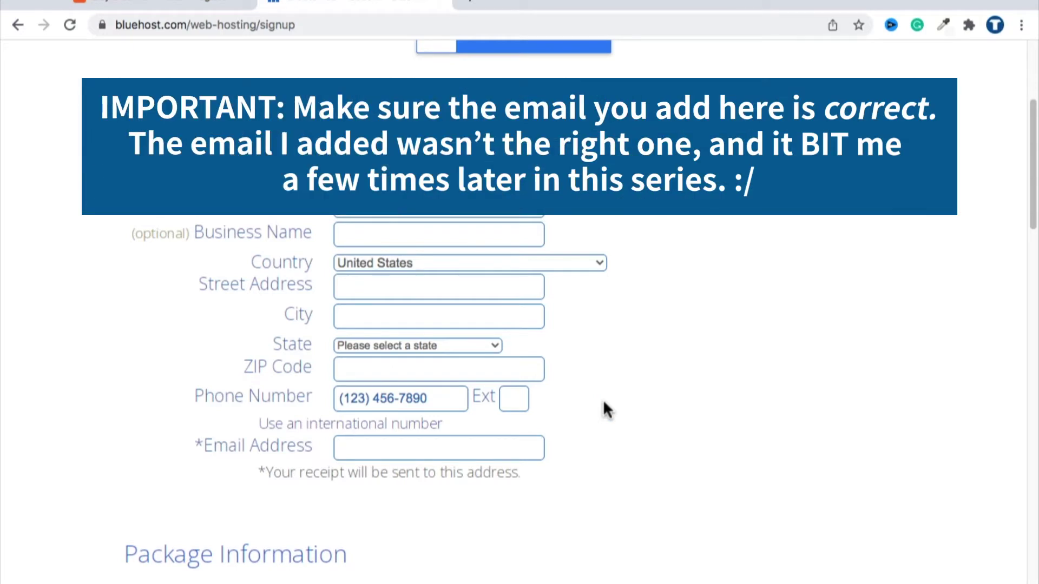
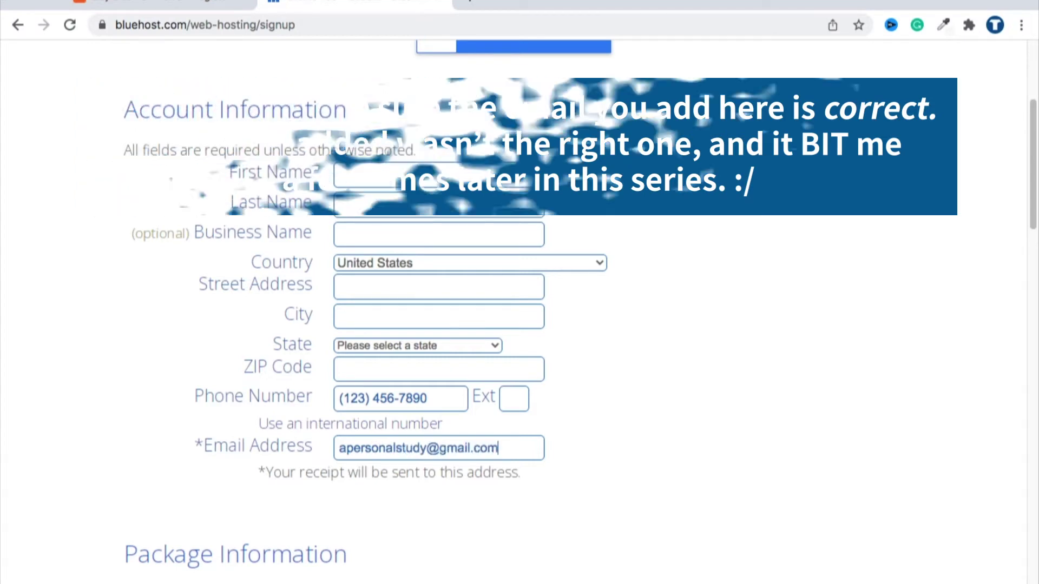
{"action": "triple_click", "coordinate": [439, 448]}
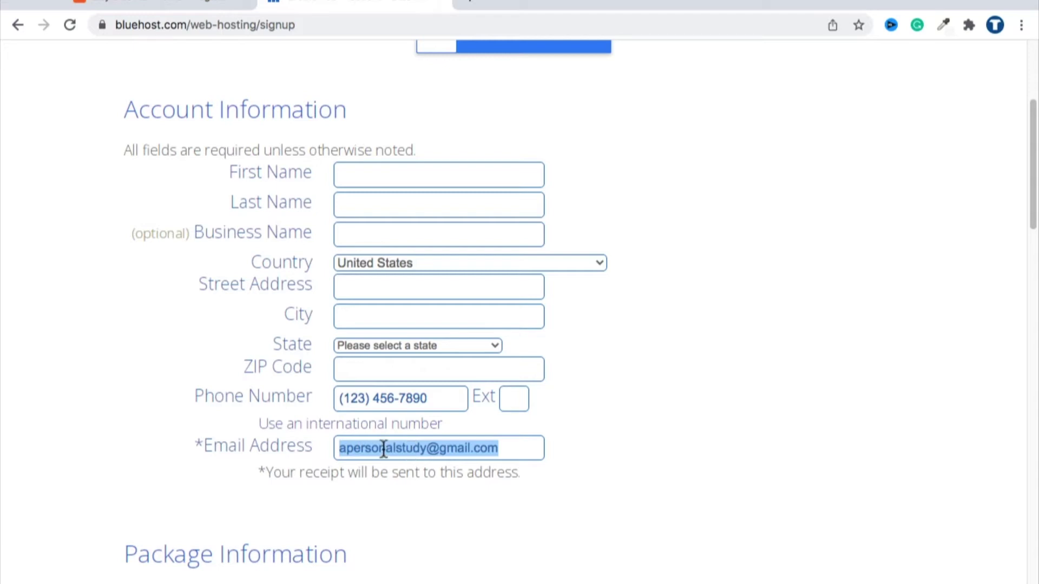
{"action": "triple_click", "coordinate": [359, 448]}
{"action": "scroll", "coordinate": [389, 448], "scroll_direction": "down", "scroll_amount": 1}
{"action": "triple_click", "coordinate": [475, 420]}
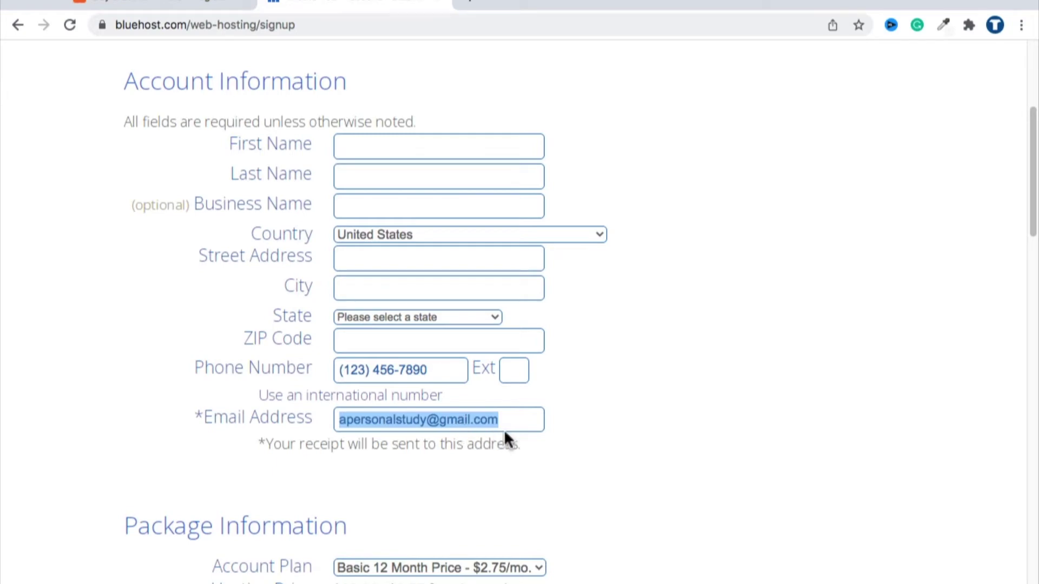
{"action": "scroll", "coordinate": [565, 428], "scroll_direction": "down", "scroll_amount": 1}
{"action": "scroll", "coordinate": [565, 425], "scroll_direction": "down", "scroll_amount": 10}
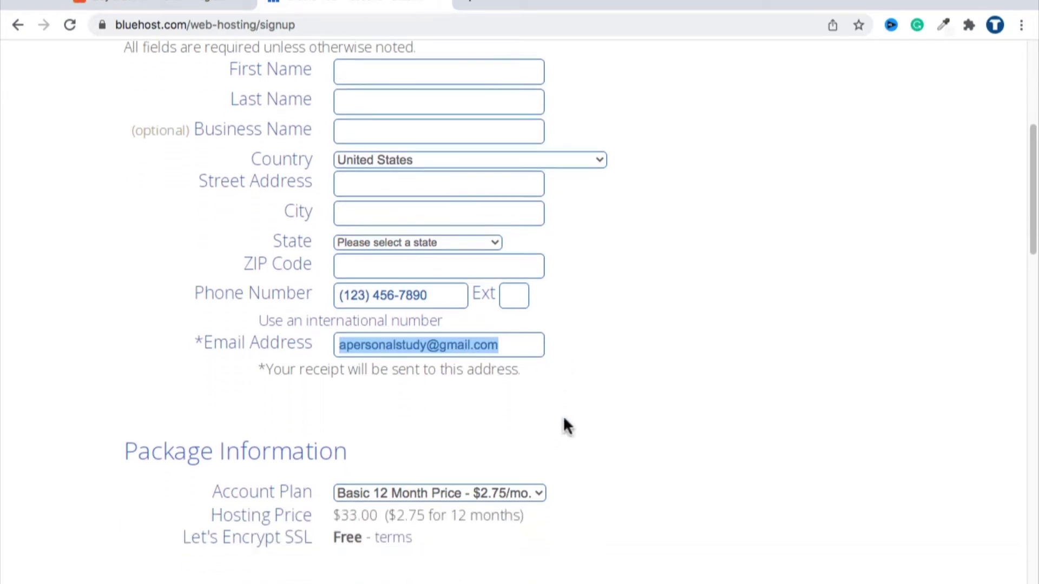
{"action": "scroll", "coordinate": [564, 423], "scroll_direction": "up", "scroll_amount": 20}
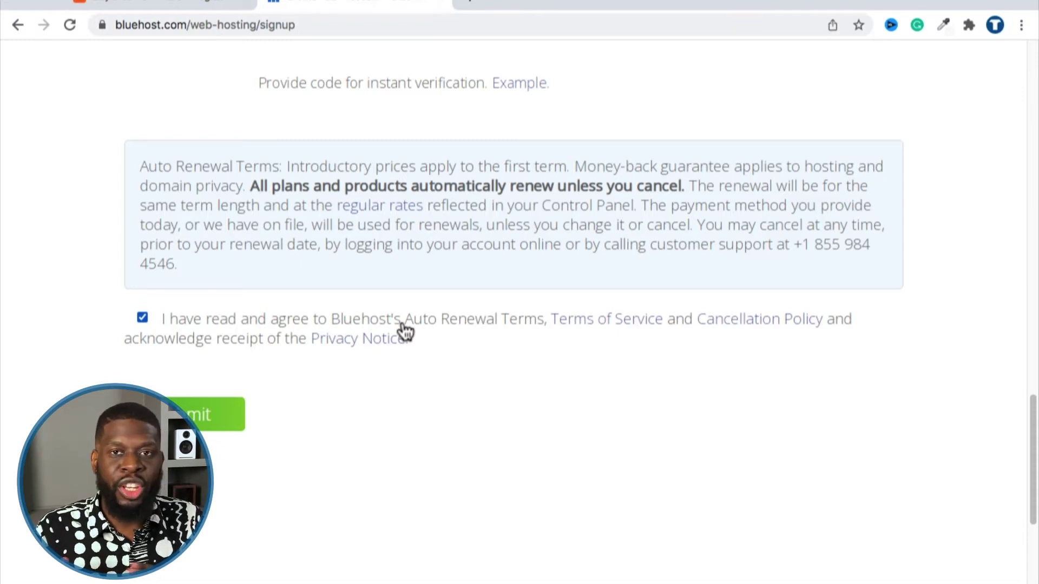
Review the Auto Renewal Terms agreement and the support phone number, then submit the signup order.
{"action": "left_click_drag", "start_coordinate": [403, 323], "coordinate": [543, 324]}
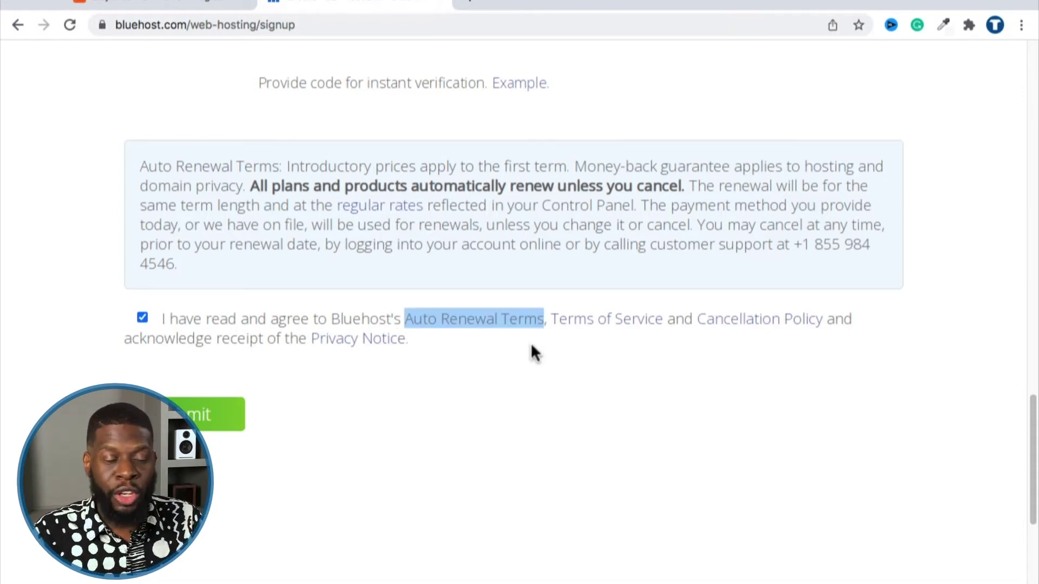
{"action": "left_click", "coordinate": [533, 388]}
{"action": "left_click_drag", "start_coordinate": [793, 244], "coordinate": [806, 259]}
{"action": "left_click_drag", "start_coordinate": [195, 270], "coordinate": [173, 265]}
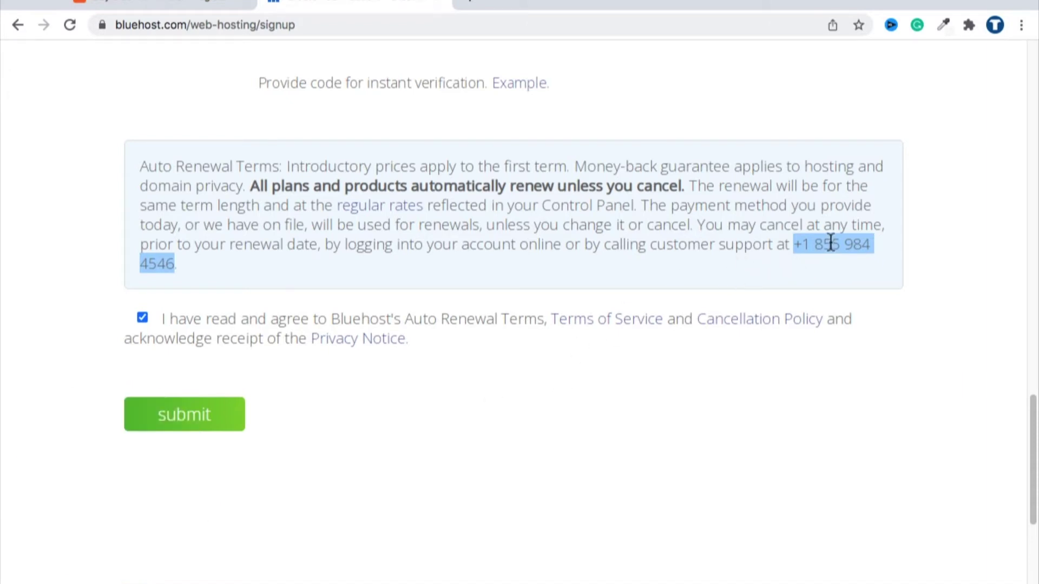
{"action": "left_click", "coordinate": [537, 358]}
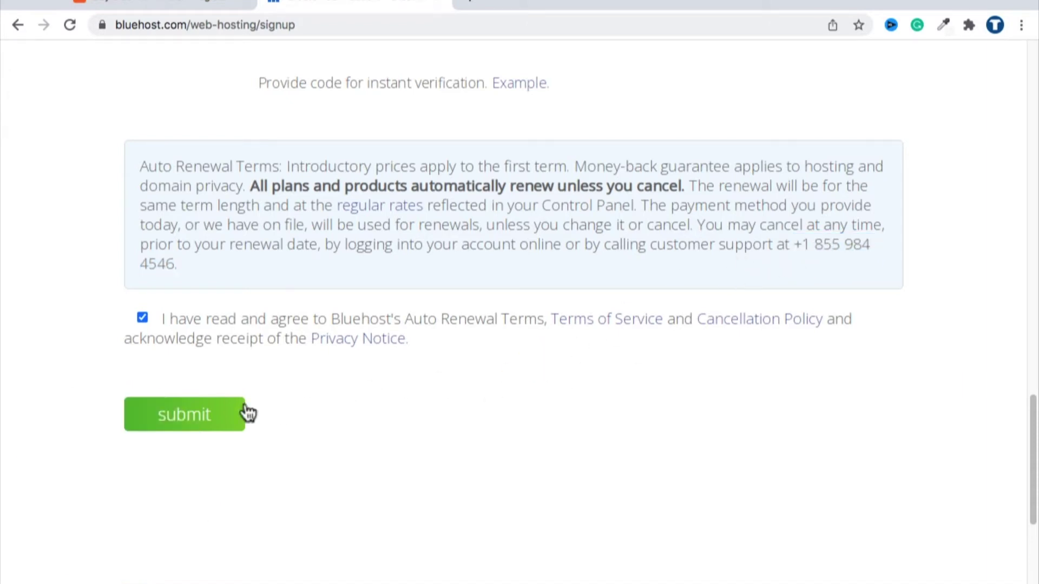
{"action": "left_click", "coordinate": [191, 416]}
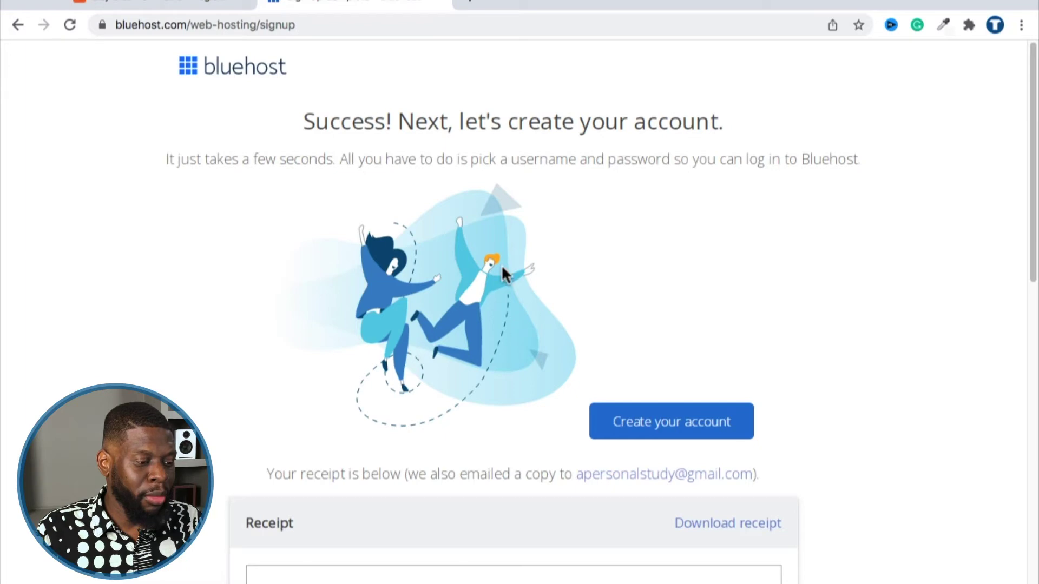
Start account creation, dismiss the cookie notice, and enter the new password in both fields.
{"action": "left_click", "coordinate": [669, 426]}
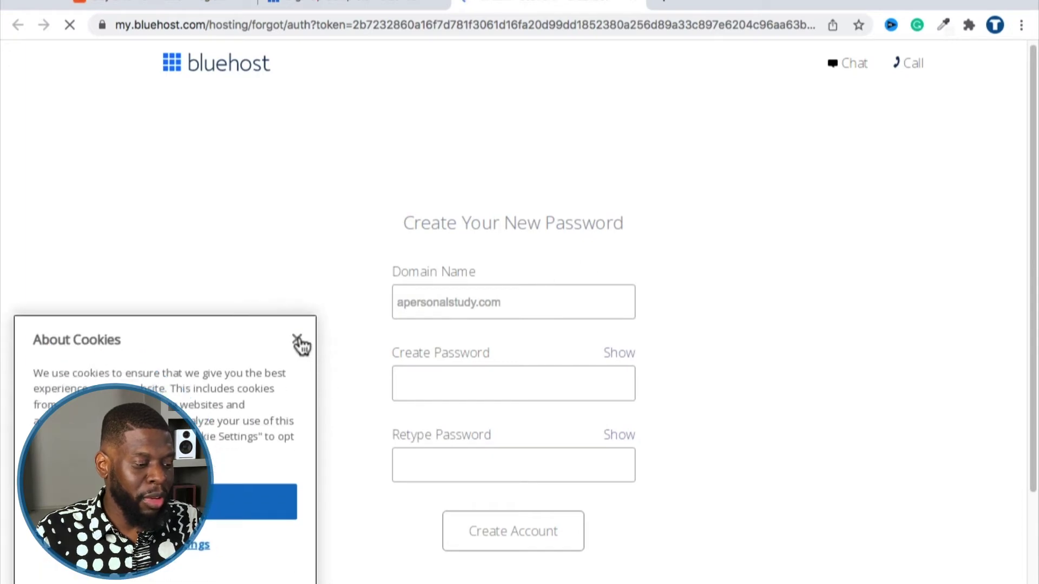
{"action": "left_click", "coordinate": [298, 343]}
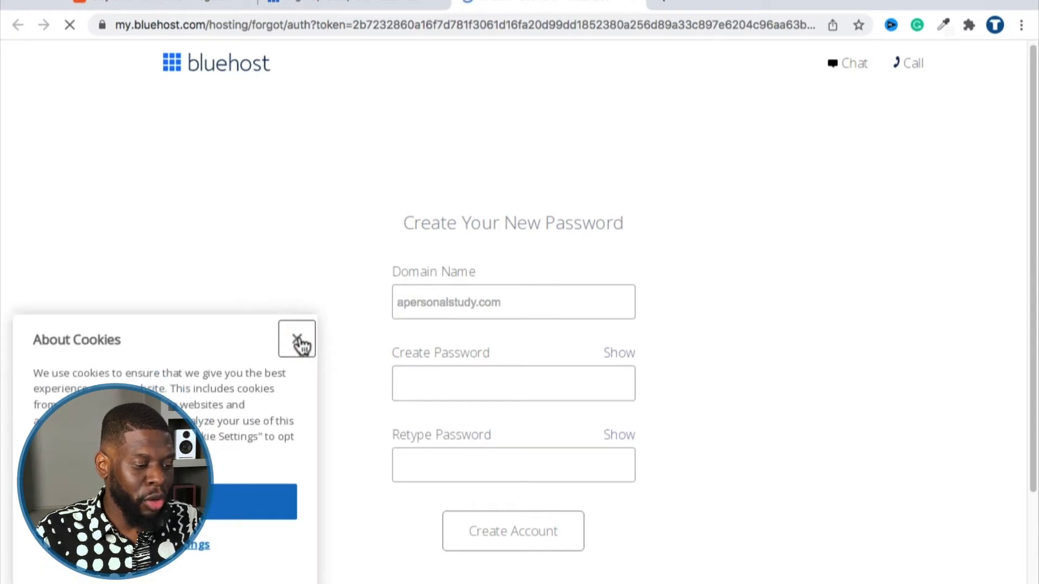
{"action": "left_click", "coordinate": [515, 302]}
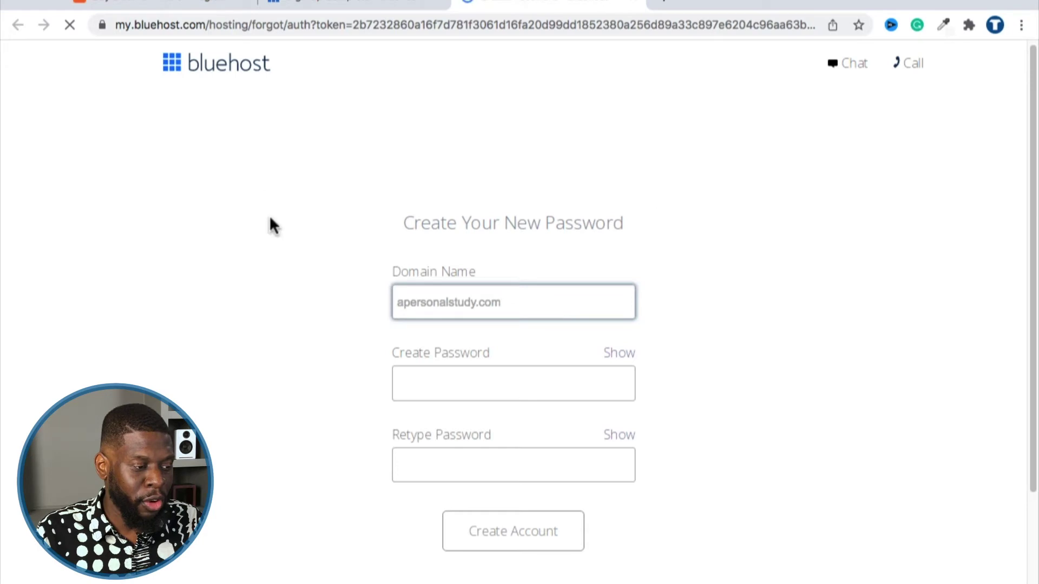
{"action": "left_click", "coordinate": [522, 382]}
{"action": "left_click", "coordinate": [495, 456]}
{"action": "left_click", "coordinate": [485, 388]}
{"action": "left_click", "coordinate": [804, 220]}
{"action": "left_click", "coordinate": [523, 368]}
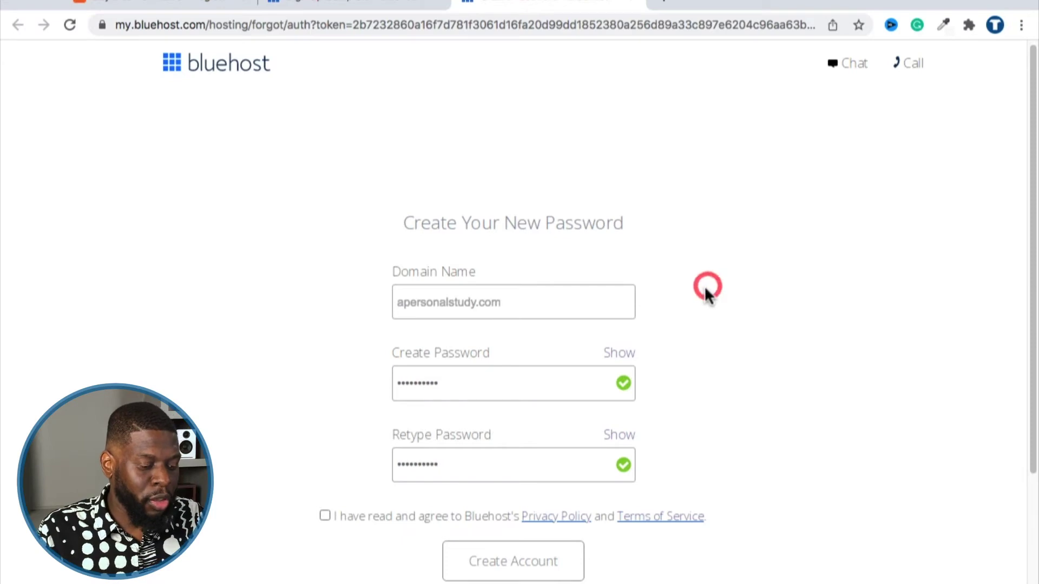
Agree to the privacy policy and terms, create the account, and copy the receipt e-mail address.
{"action": "scroll", "coordinate": [703, 287], "scroll_direction": "down", "scroll_amount": 3}
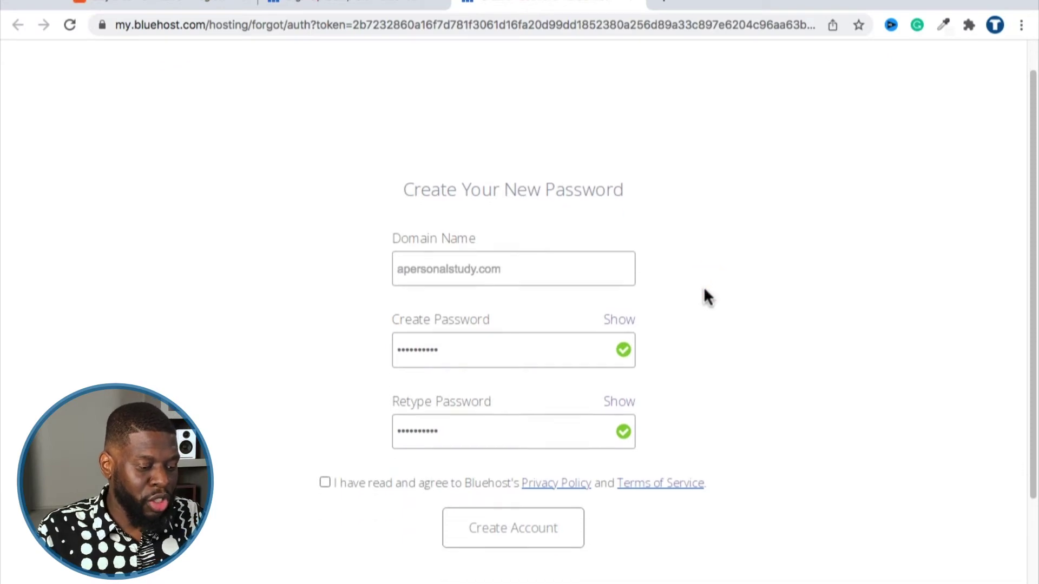
{"action": "left_click", "coordinate": [324, 391]}
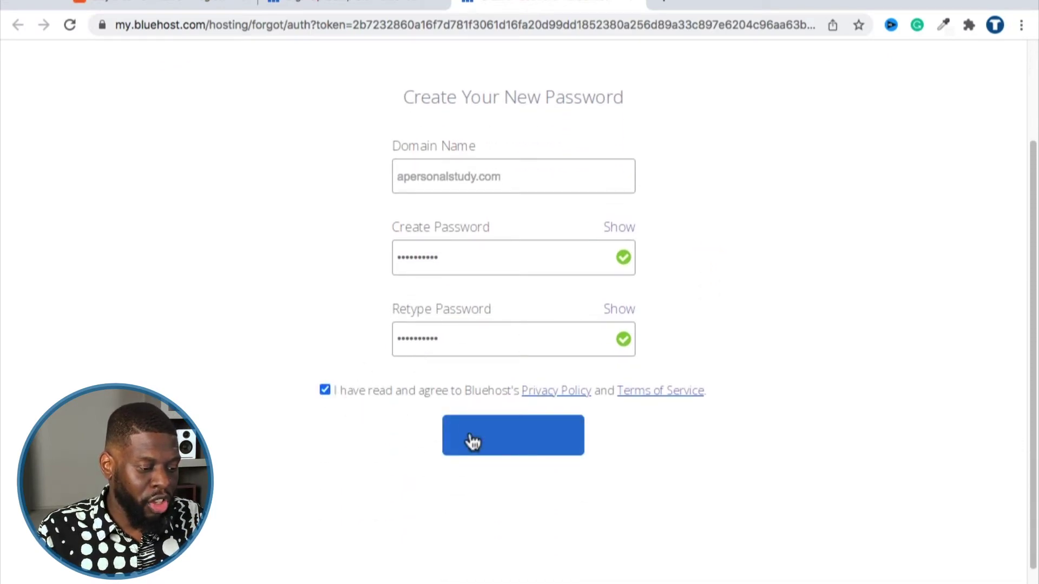
{"action": "left_click", "coordinate": [487, 441]}
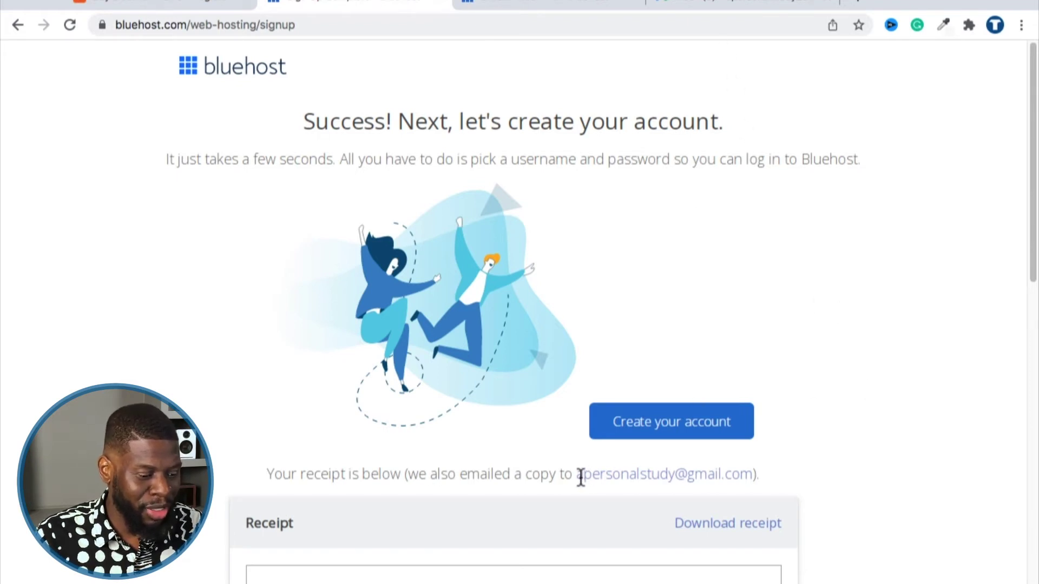
{"action": "left_click_drag", "start_coordinate": [576, 478], "coordinate": [749, 479]}
{"action": "key", "text": "super+c"}
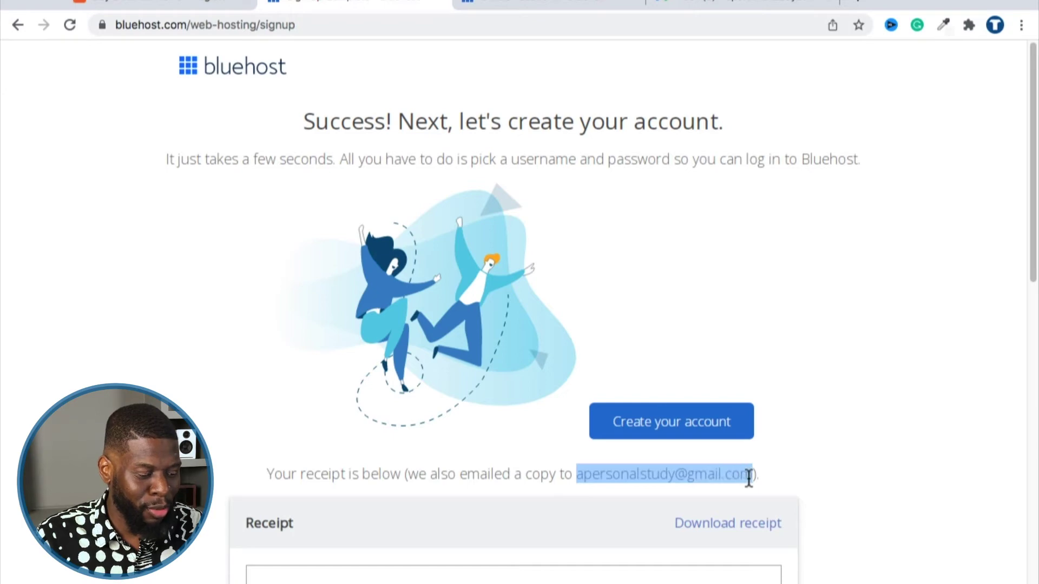
{"action": "left_click", "coordinate": [735, 6]}
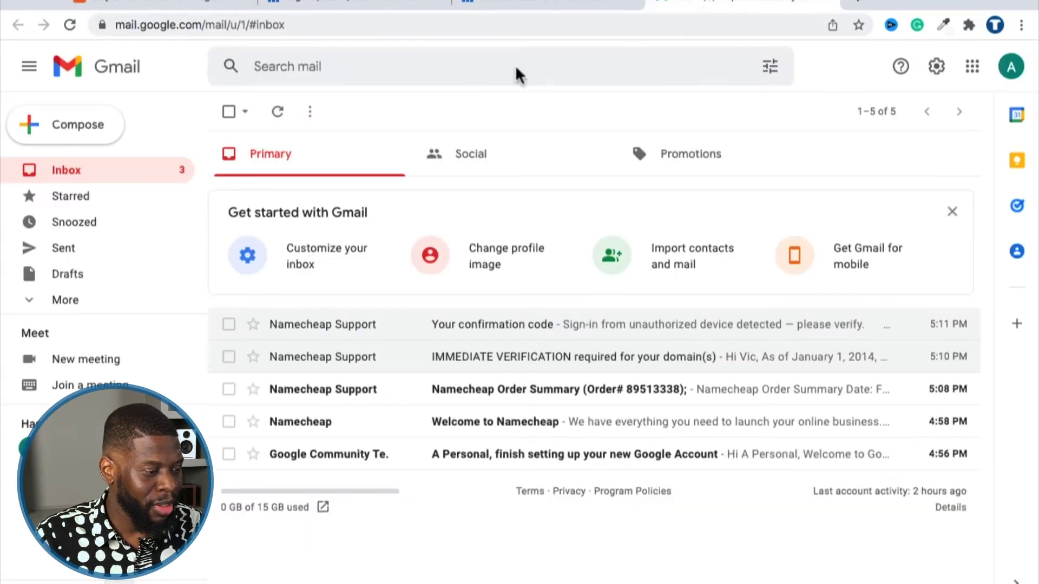
Compose an e-mail to the copied address with subject 'I accidentally created an account with this email.' requesting the receipt be forwarded.
{"action": "left_click", "coordinate": [91, 137]}
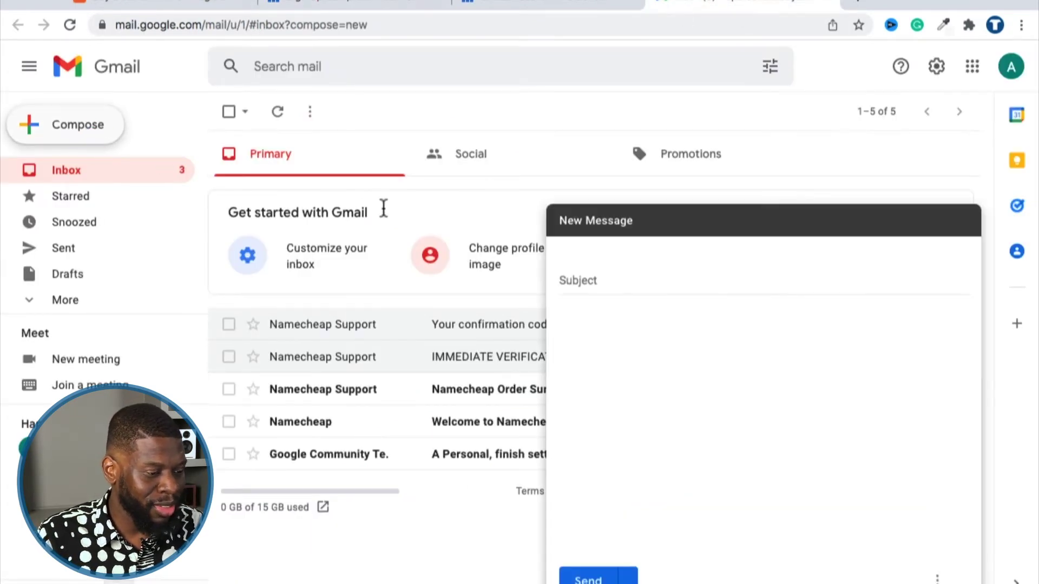
{"action": "key", "text": "super+v"}
{"action": "left_click", "coordinate": [634, 284]}
{"action": "type", "text": "I accidentally created an"}
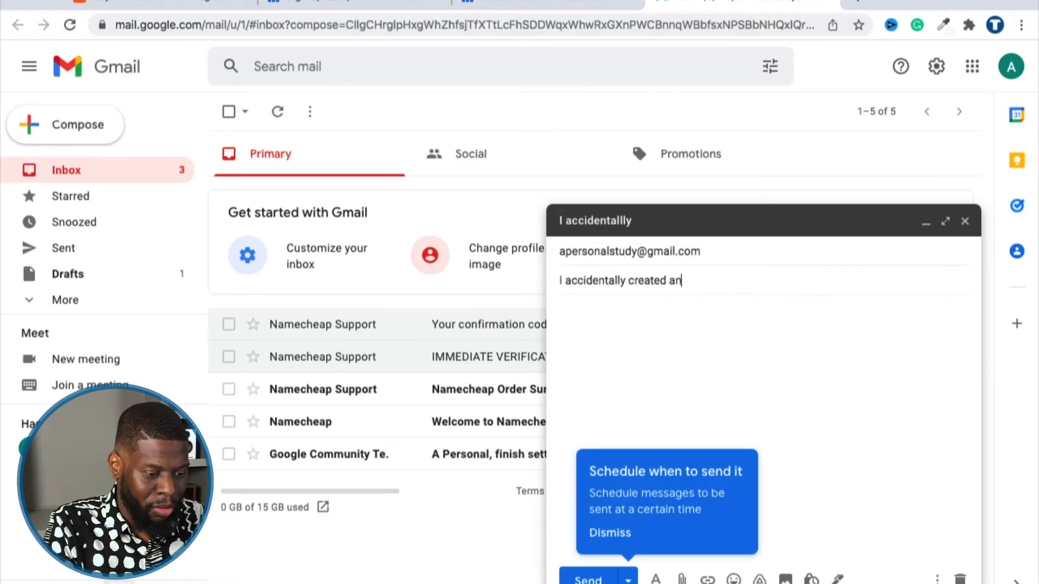
{"action": "type", "text": " account with this email."}
{"action": "key", "text": "Tab"}
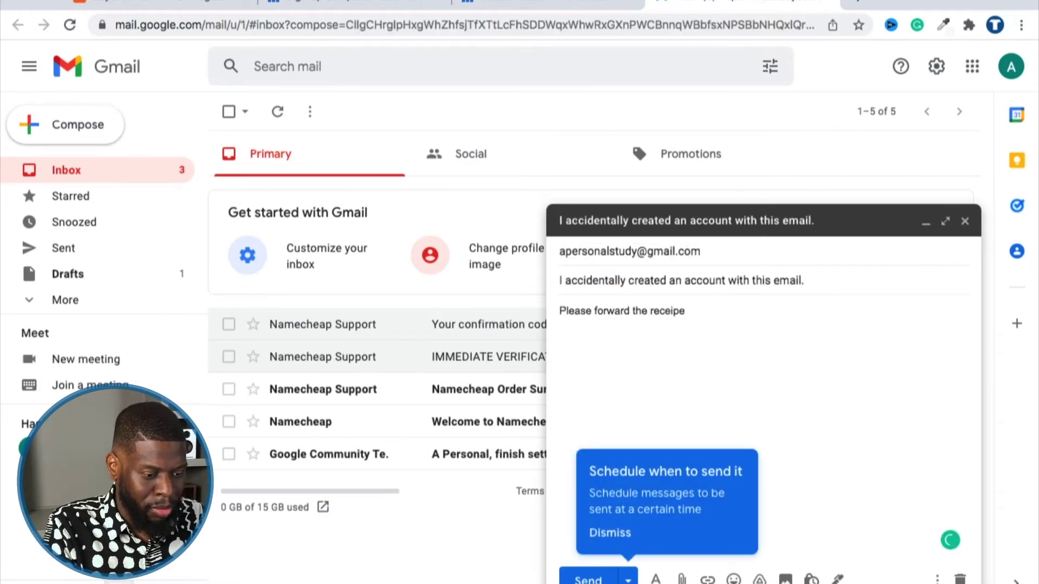
Add a 'Thanks,' sign-off, a 'Hey there.' greeting, and a line explaining the receipt was an accident.
{"action": "key", "text": "Return"}
{"action": "key", "text": "Return"}
{"action": "type", "text": "Thanks,"}
{"action": "key", "text": "Return"}
{"action": "type", "text": "Vic"}
{"action": "key", "text": "ctrl+Home"}
{"action": "key", "text": "Return"}
{"action": "key", "text": "Return"}
{"action": "key", "text": "Up"}
{"action": "key", "text": "Up"}
{"action": "type", "text": "Hey there."}
{"action": "key", "text": "Return"}
{"action": "key", "text": "Return"}
{"action": "type", "text": "You may have gotten a receipt from Bluehost. That was an accident."}
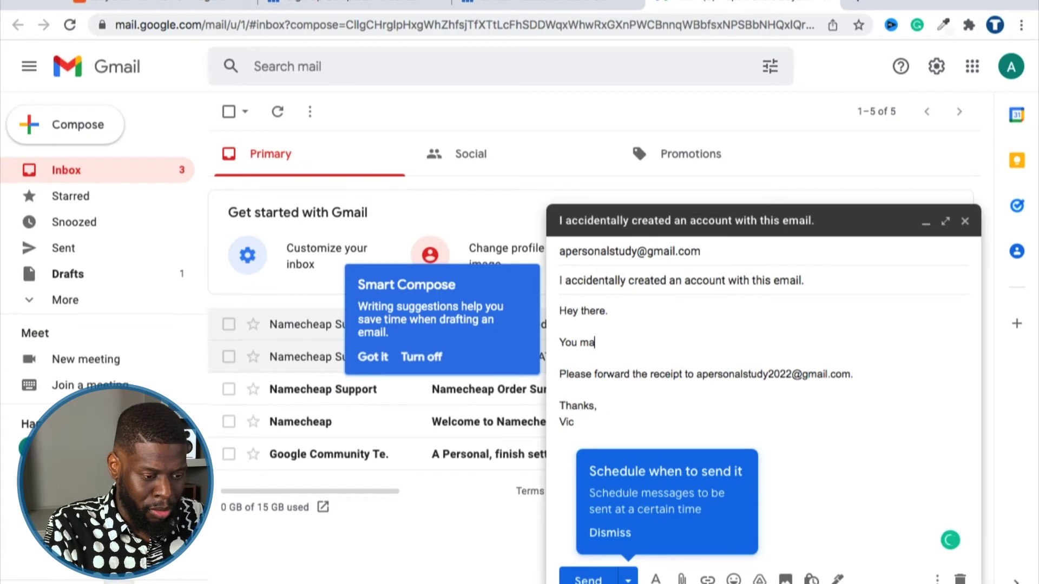
Turn off Smart Compose, send the e-mail, and return to the Bluehost tab.
{"action": "left_click", "coordinate": [423, 356]}
{"action": "left_click", "coordinate": [661, 420]}
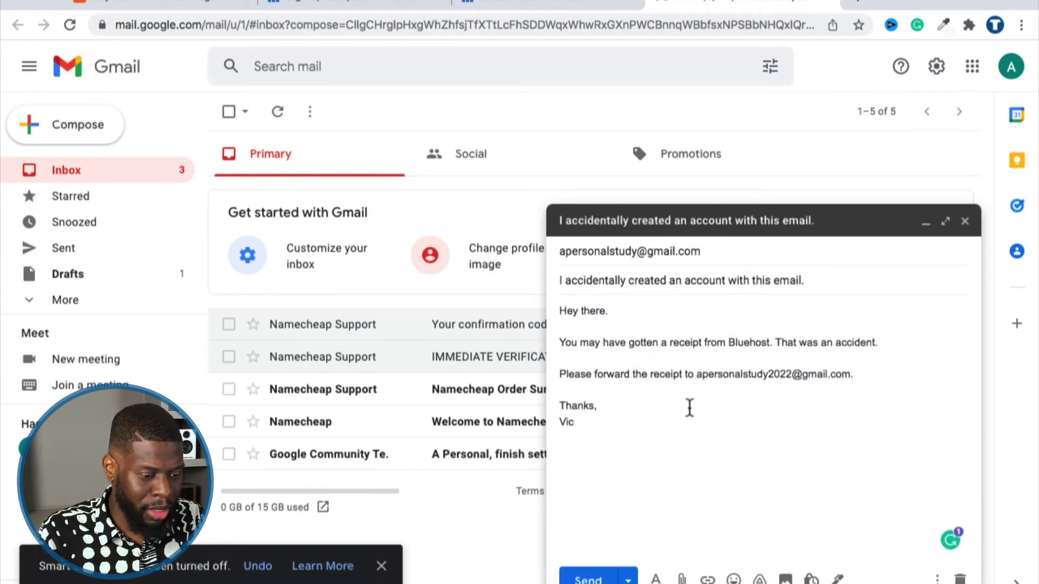
{"action": "left_click", "coordinate": [591, 574]}
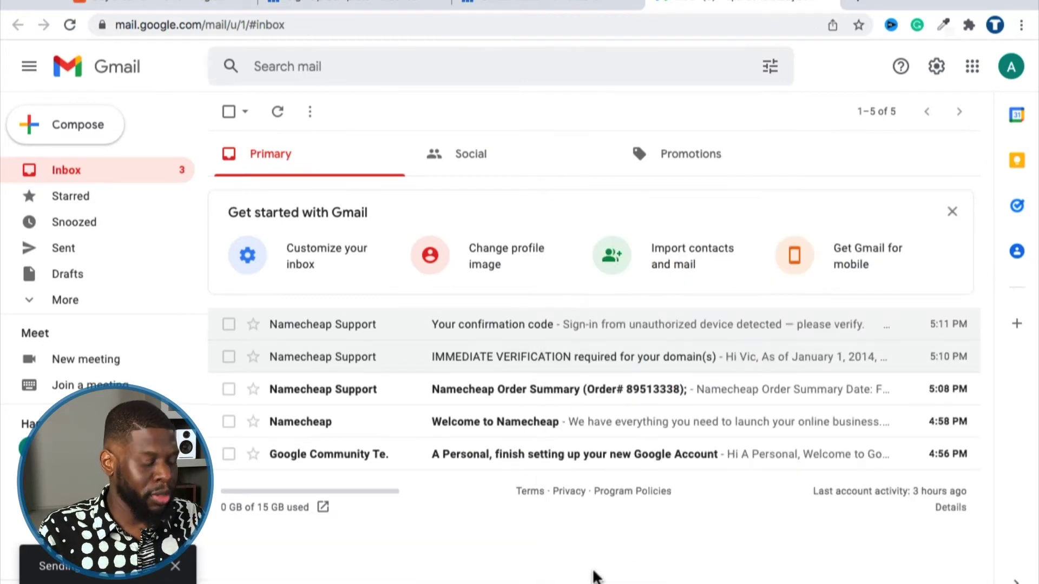
{"action": "key", "text": "ctrl+shift+Tab"}
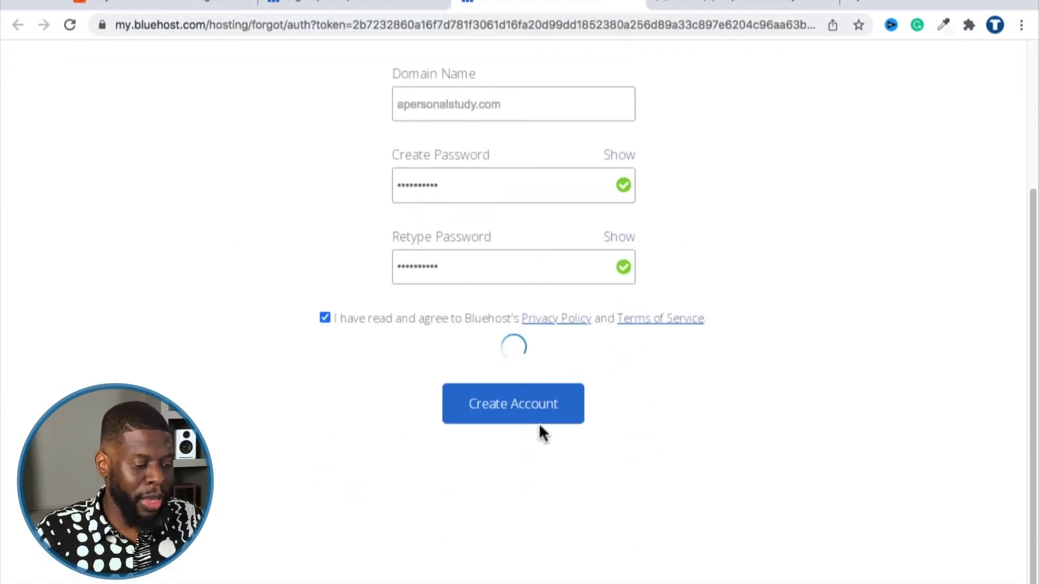
Submit the new account password, then log in with the pasted password on the login page.
{"action": "left_click", "coordinate": [537, 423]}
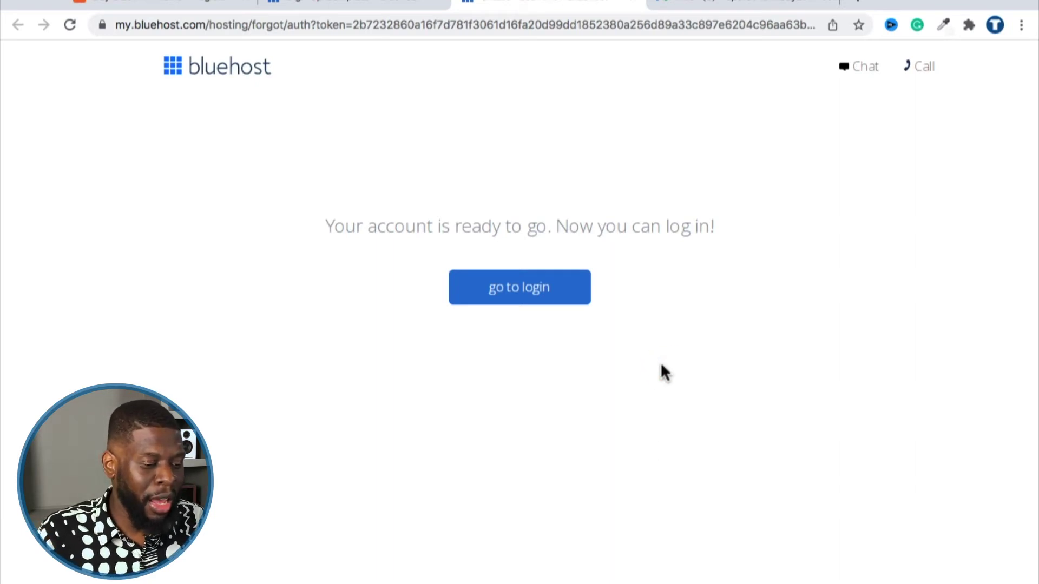
{"action": "left_click", "coordinate": [558, 296]}
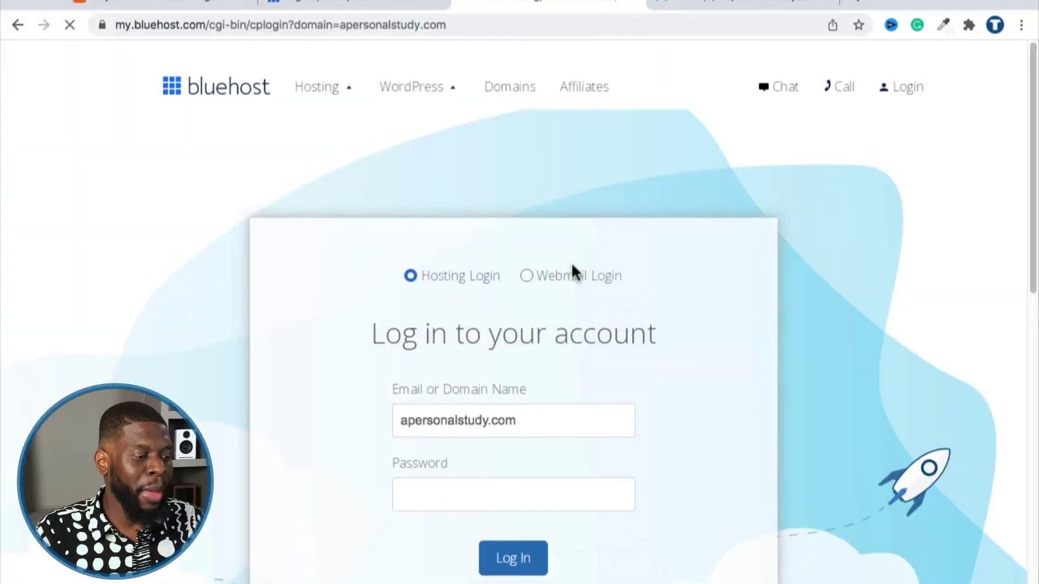
{"action": "scroll", "coordinate": [530, 227], "scroll_direction": "down", "scroll_amount": 1}
{"action": "left_click", "coordinate": [504, 457]}
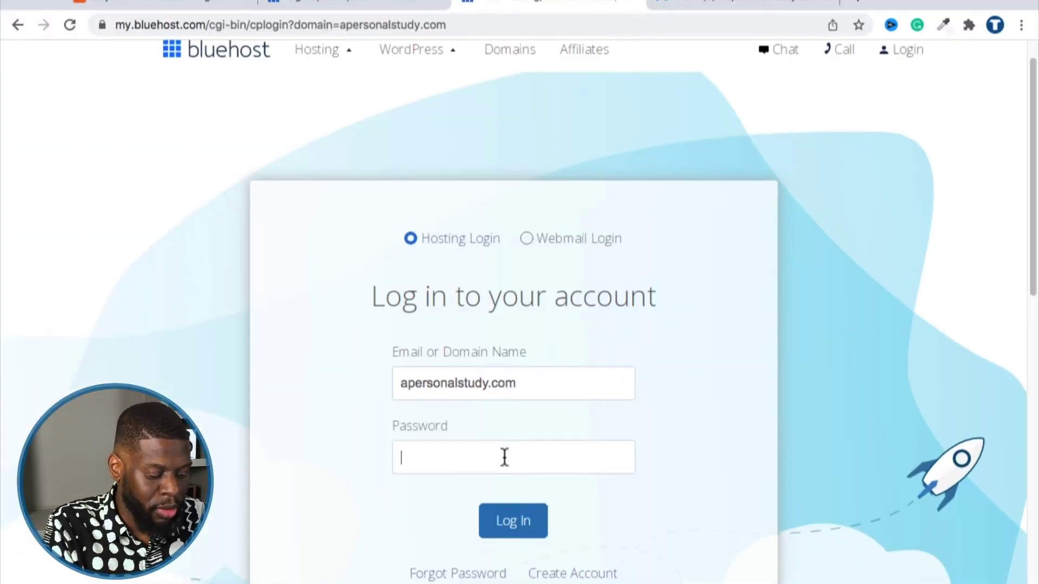
{"action": "key", "text": "super+v"}
{"action": "left_click", "coordinate": [503, 525]}
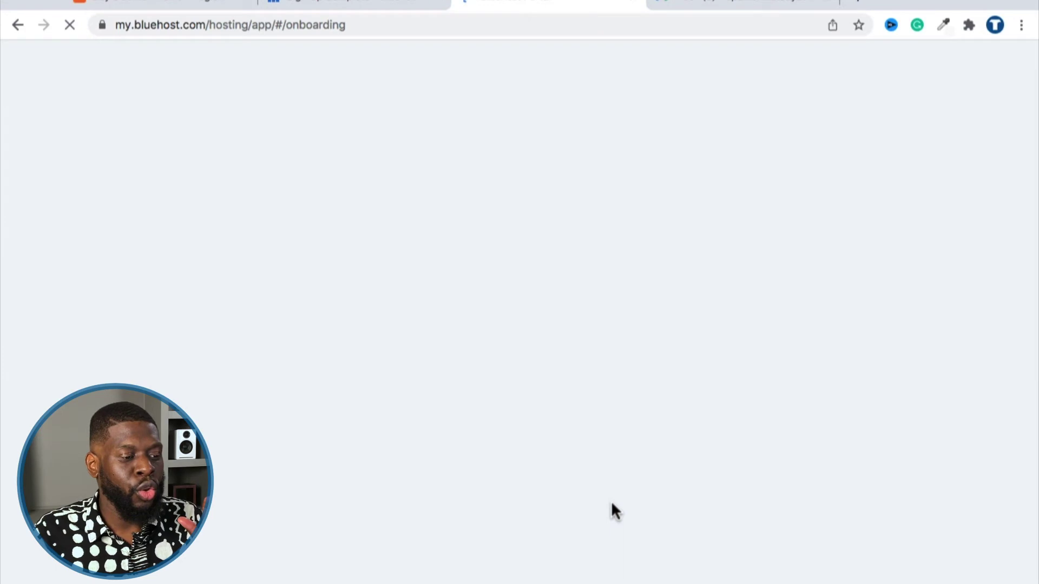
{"action": "mouse_move", "coordinate": [642, 575]}
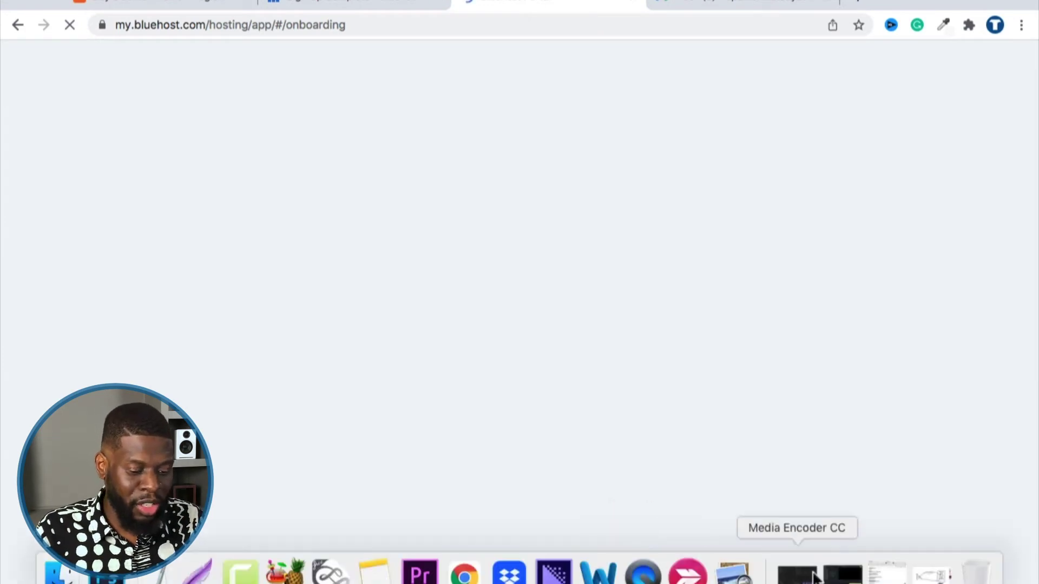
{"action": "left_click", "coordinate": [930, 574]}
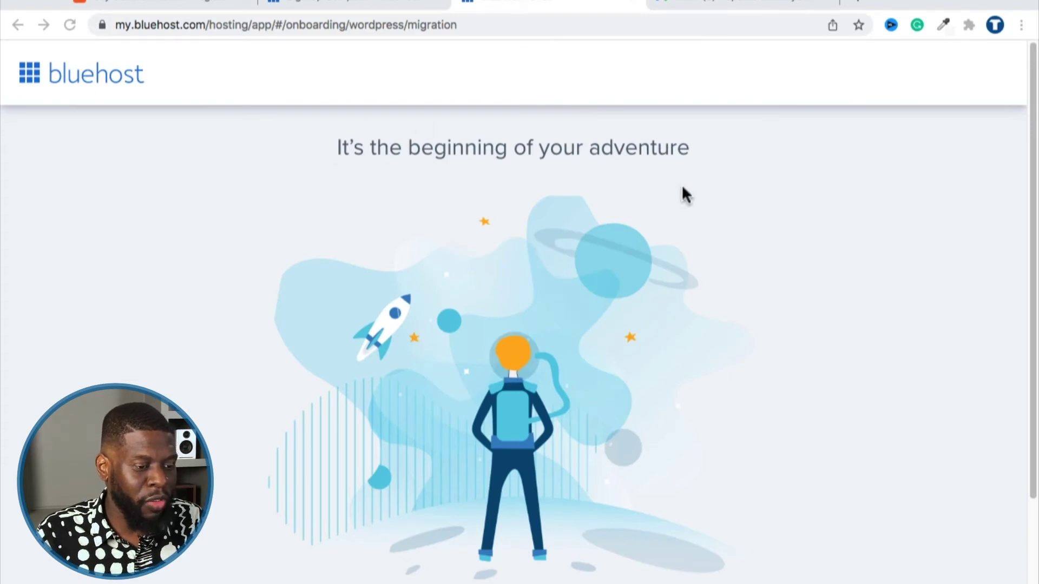
Start a new website with no help needed, pick a purpose, and choose plain WordPress.
{"action": "scroll", "coordinate": [682, 189], "scroll_direction": "down", "scroll_amount": 3}
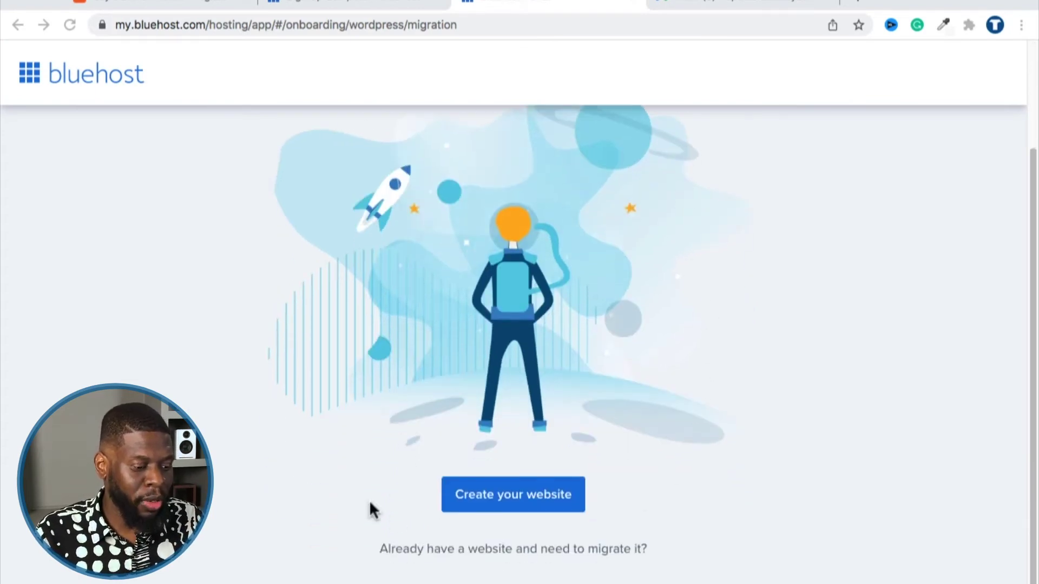
{"action": "left_click", "coordinate": [481, 496]}
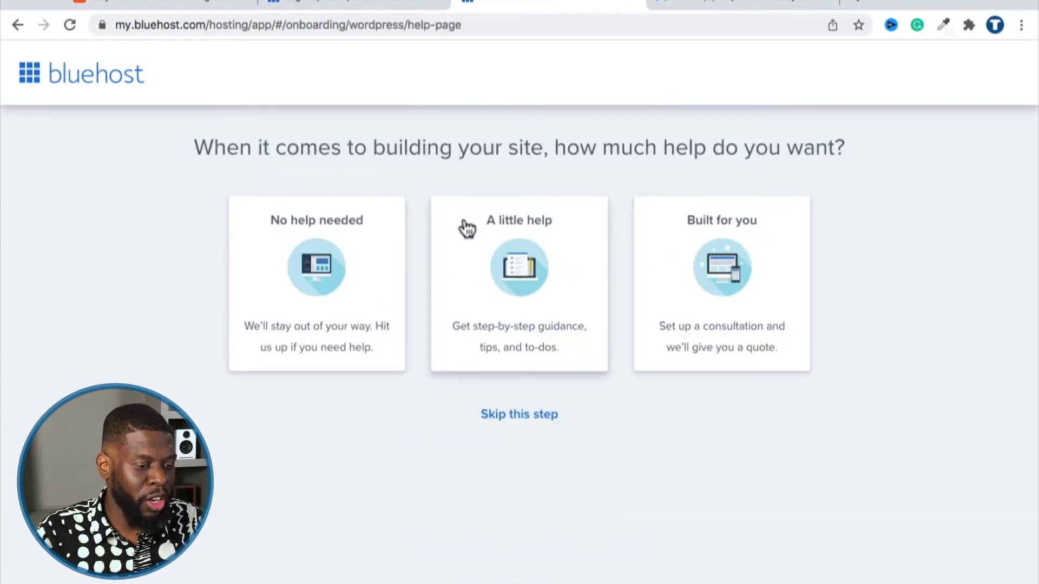
{"action": "left_click", "coordinate": [322, 279]}
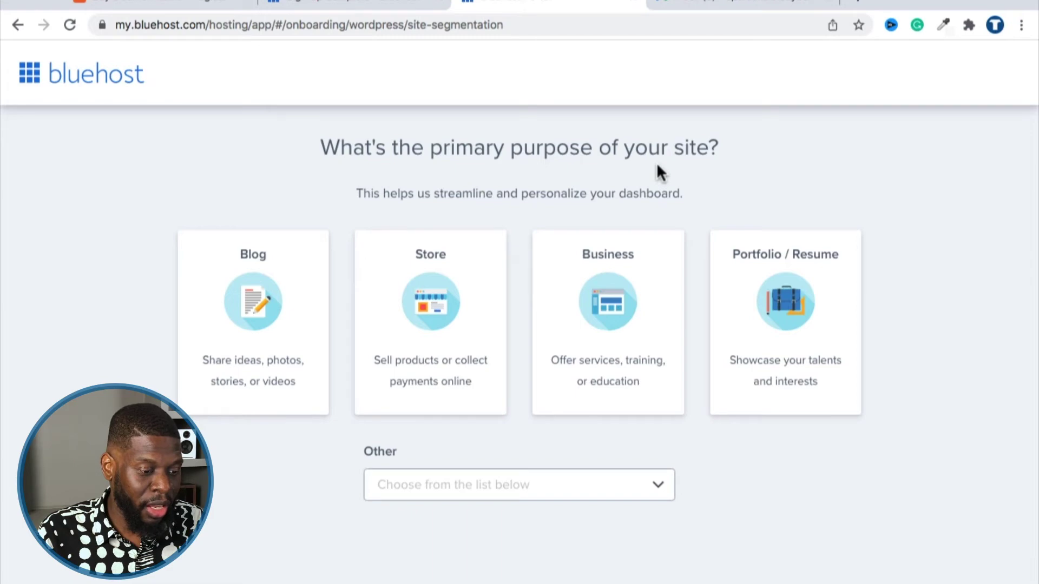
{"action": "left_click", "coordinate": [782, 319]}
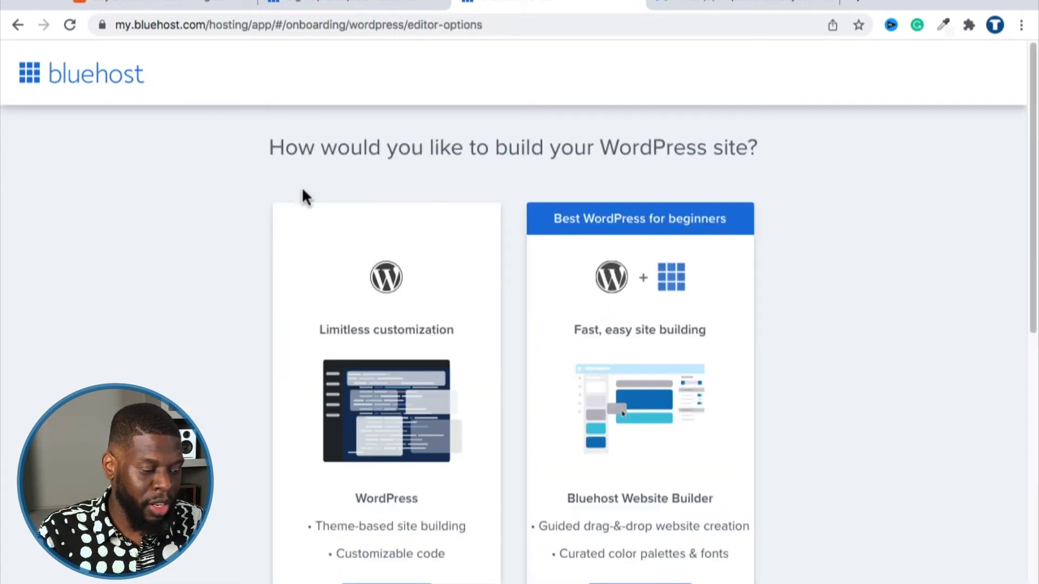
{"action": "scroll", "coordinate": [657, 190], "scroll_direction": "down", "scroll_amount": 4}
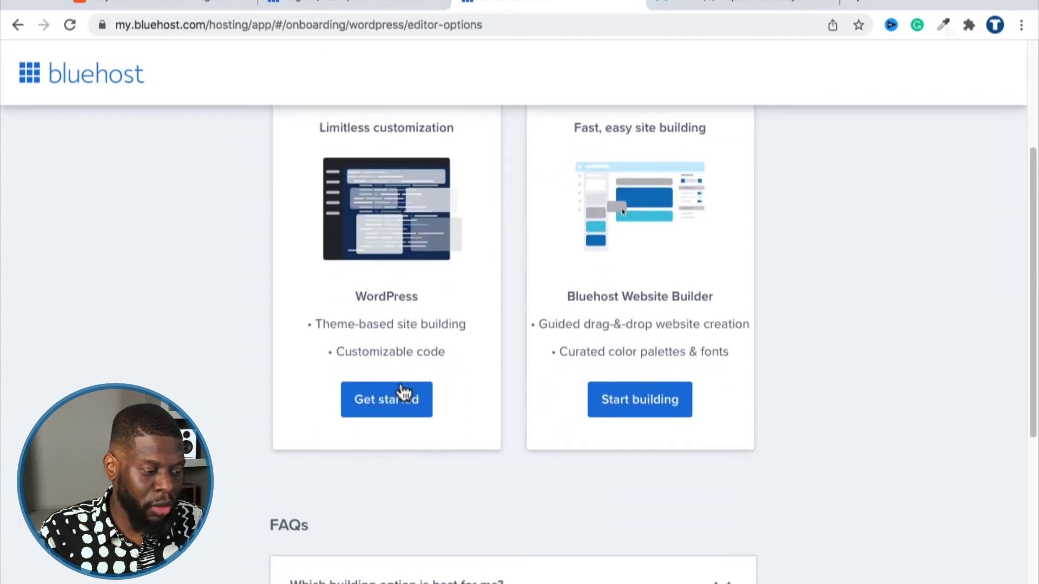
{"action": "scroll", "coordinate": [385, 269], "scroll_direction": "up", "scroll_amount": 3}
{"action": "scroll", "coordinate": [383, 440], "scroll_direction": "down", "scroll_amount": 1}
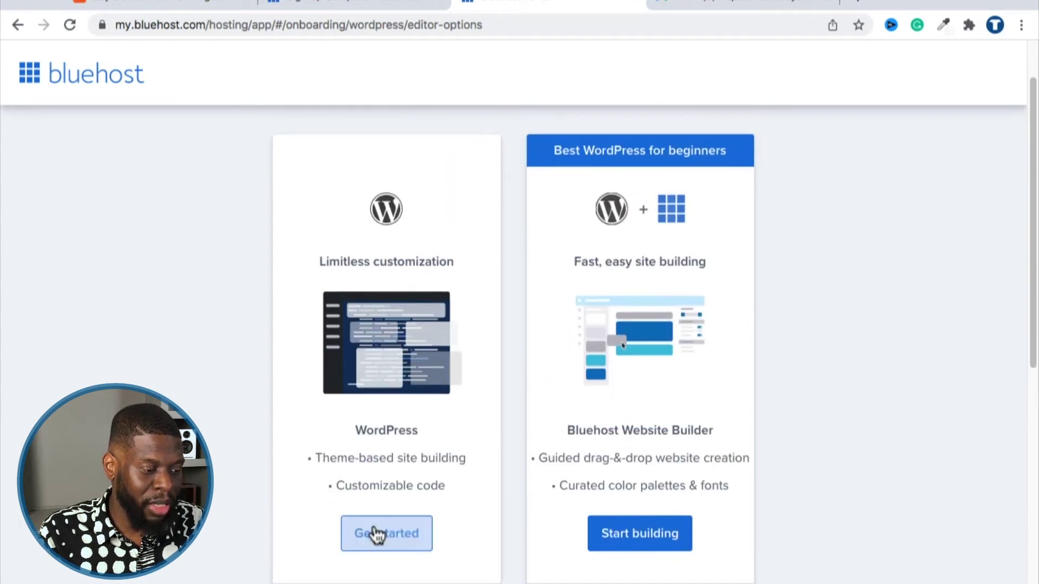
{"action": "left_click", "coordinate": [376, 535]}
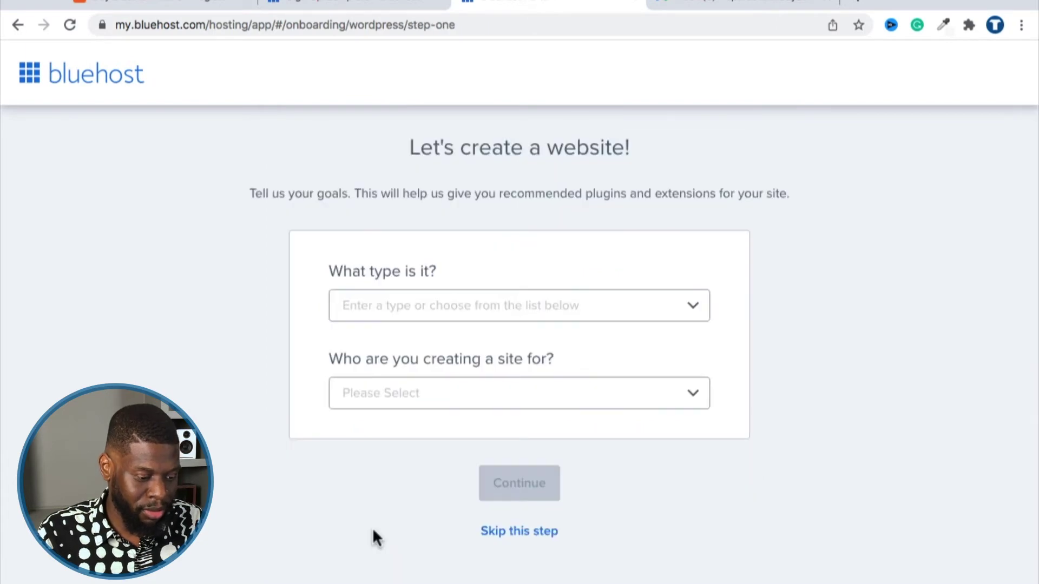
Set the site type to Personal and the audience to Myself, then continue.
{"action": "left_click", "coordinate": [383, 304]}
{"action": "left_click", "coordinate": [407, 347]}
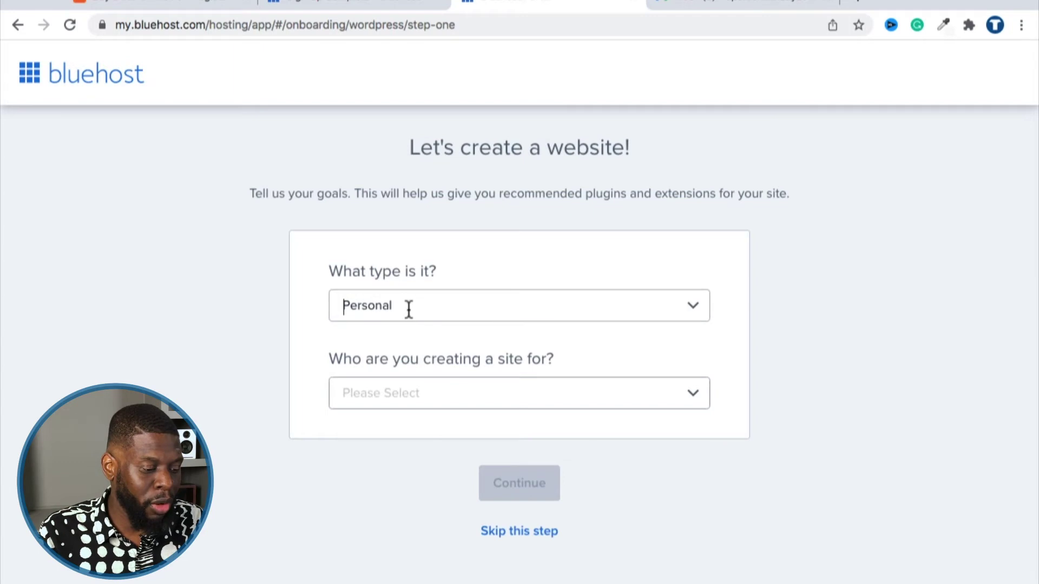
{"action": "left_click", "coordinate": [456, 405]}
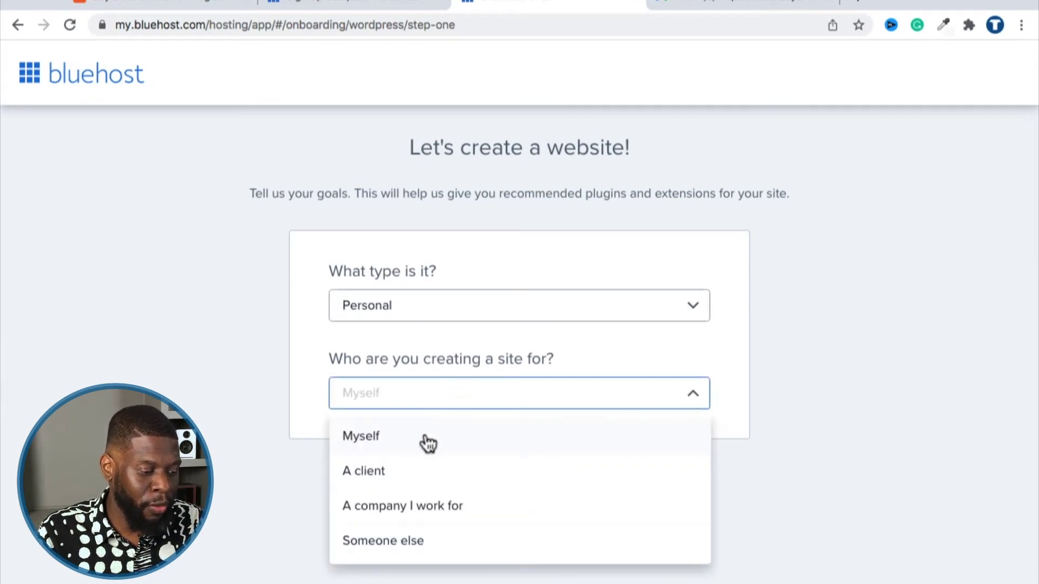
{"action": "left_click", "coordinate": [425, 436]}
{"action": "left_click", "coordinate": [503, 482]}
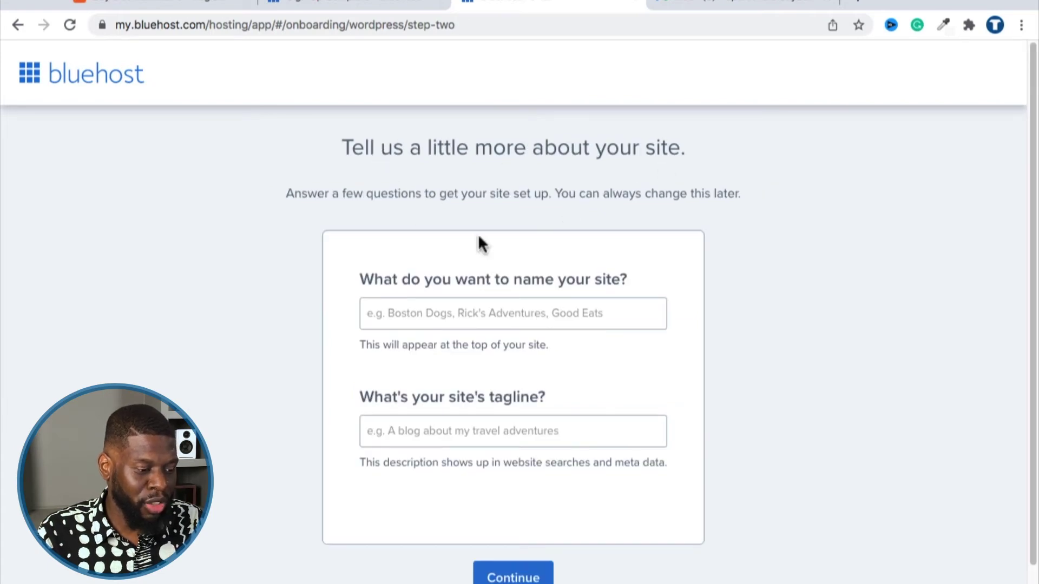
Enter the site name 'A Personal Study' and a test-website tagline, then continue to themes.
{"action": "left_click_drag", "start_coordinate": [368, 279], "coordinate": [660, 290]}
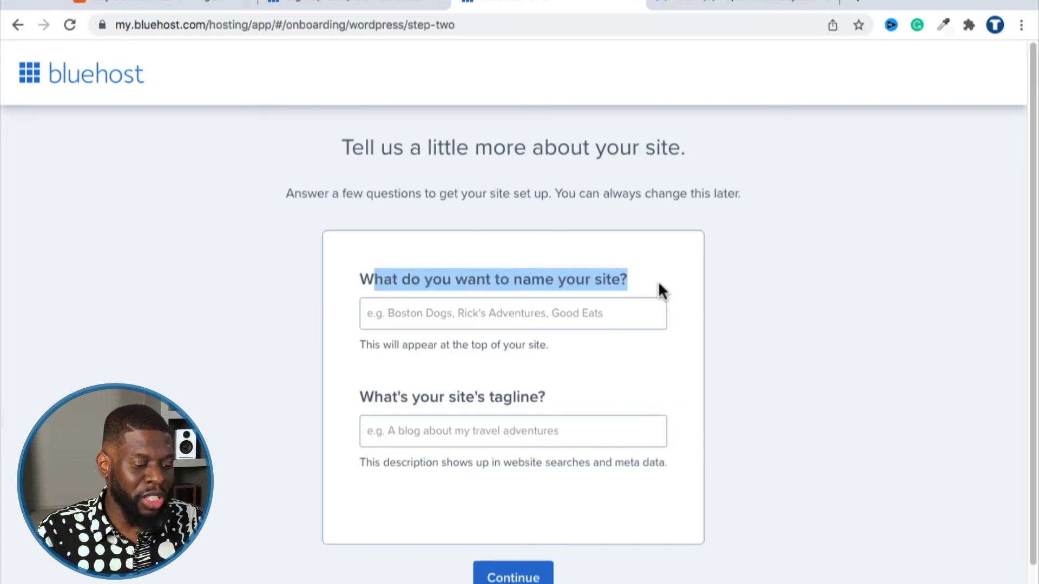
{"action": "left_click", "coordinate": [547, 317]}
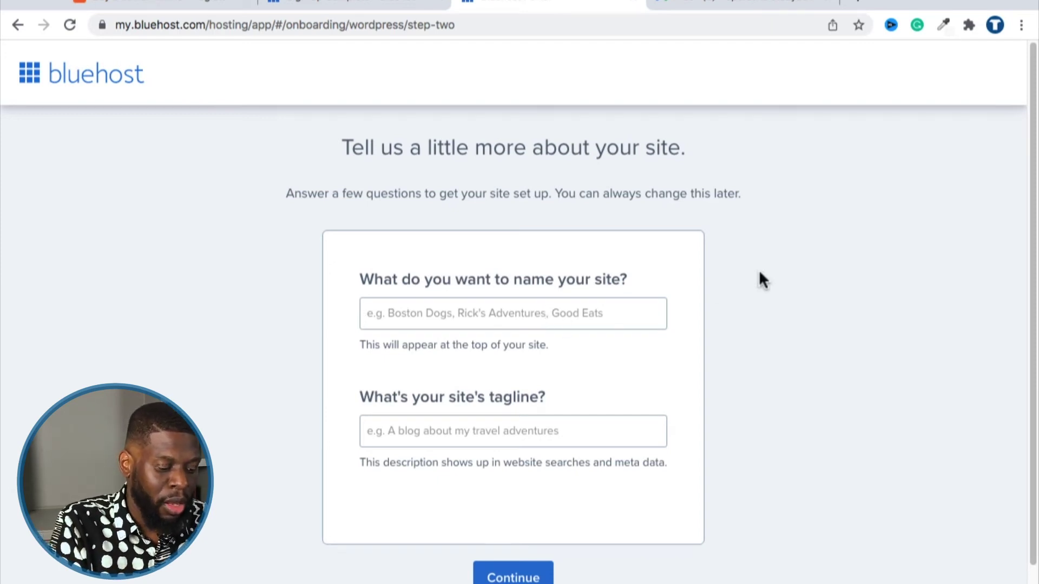
{"action": "type", "text": "A Personal Study"}
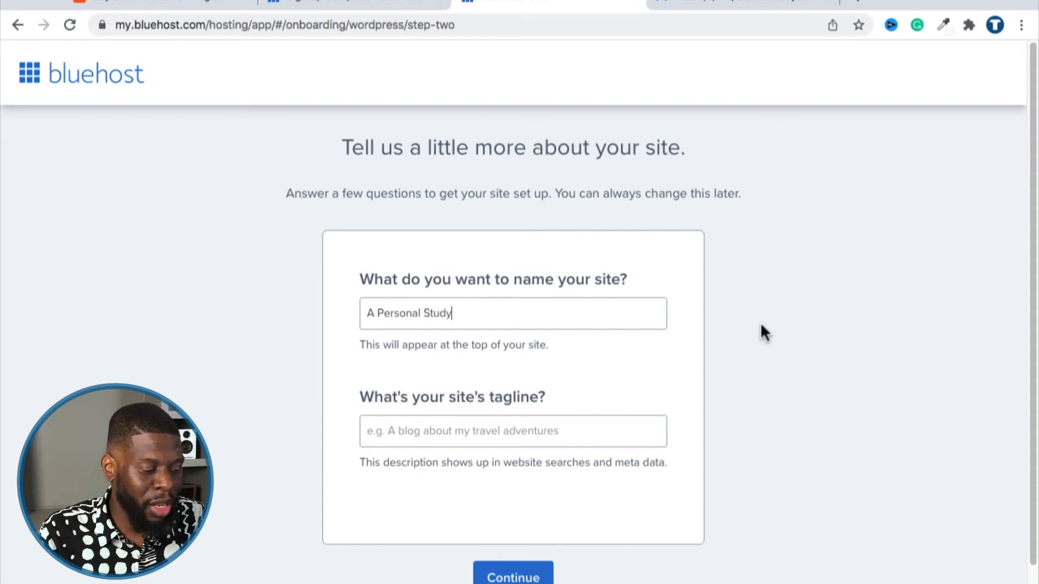
{"action": "left_click", "coordinate": [536, 426]}
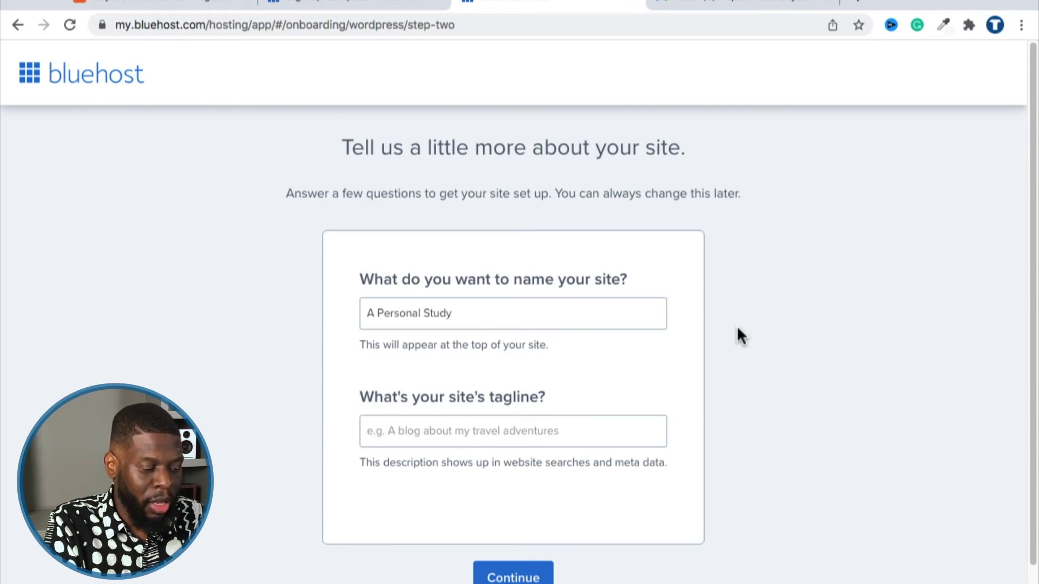
{"action": "type", "text": "A test web"}
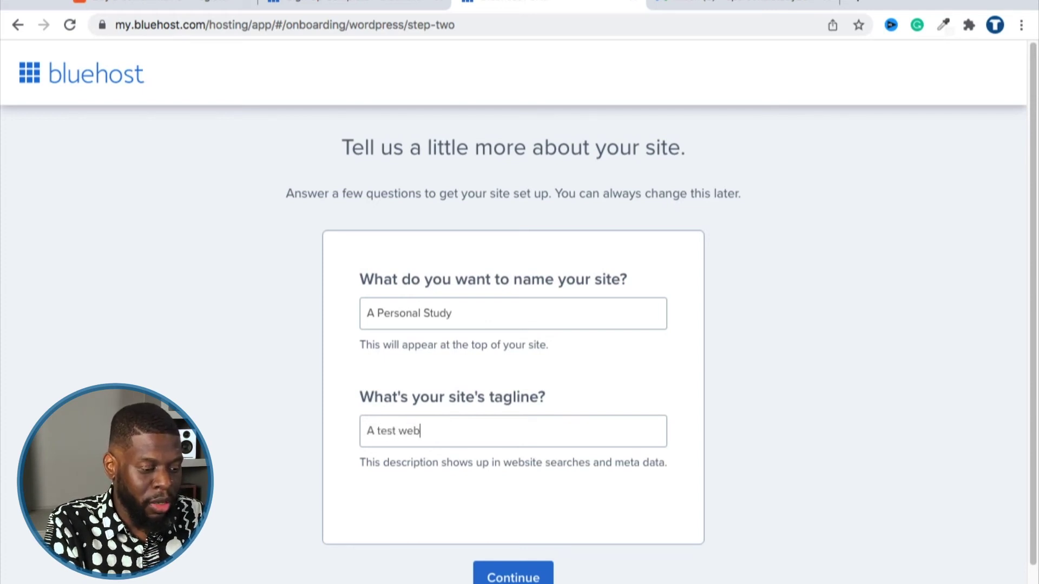
{"action": "type", "text": "site from Vic"}
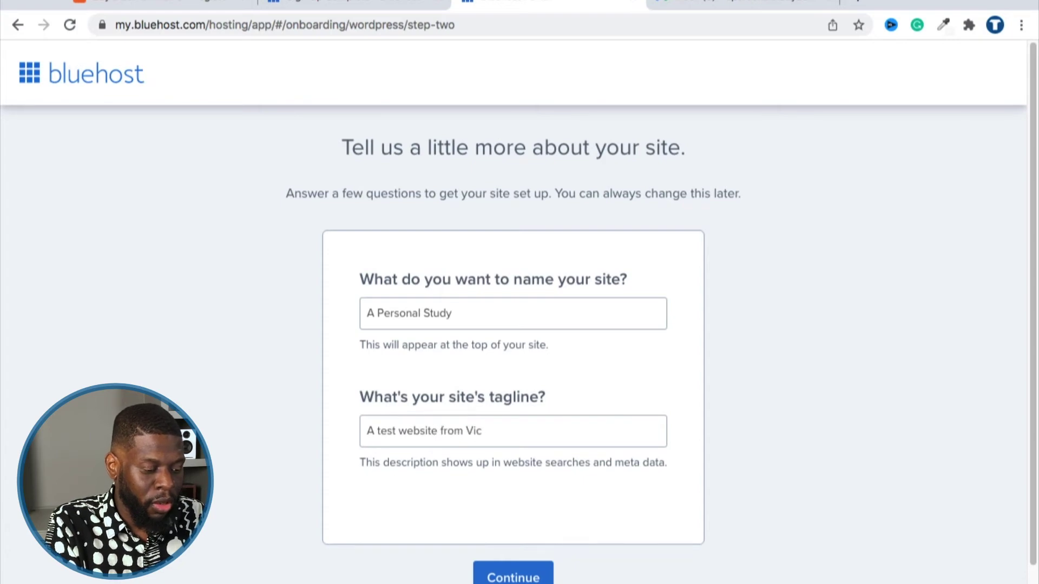
{"action": "scroll", "coordinate": [637, 447], "scroll_direction": "down", "scroll_amount": 1}
{"action": "left_click", "coordinate": [527, 551]}
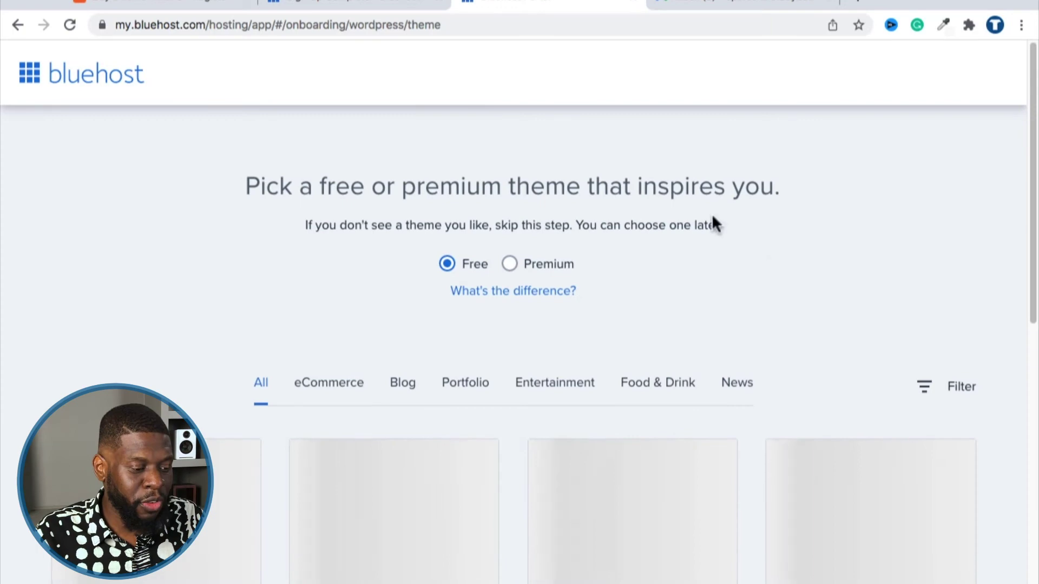
Scroll past the theme grid and skip theme selection to land on the Home dashboard.
{"action": "scroll", "coordinate": [680, 341], "scroll_direction": "down", "scroll_amount": 5}
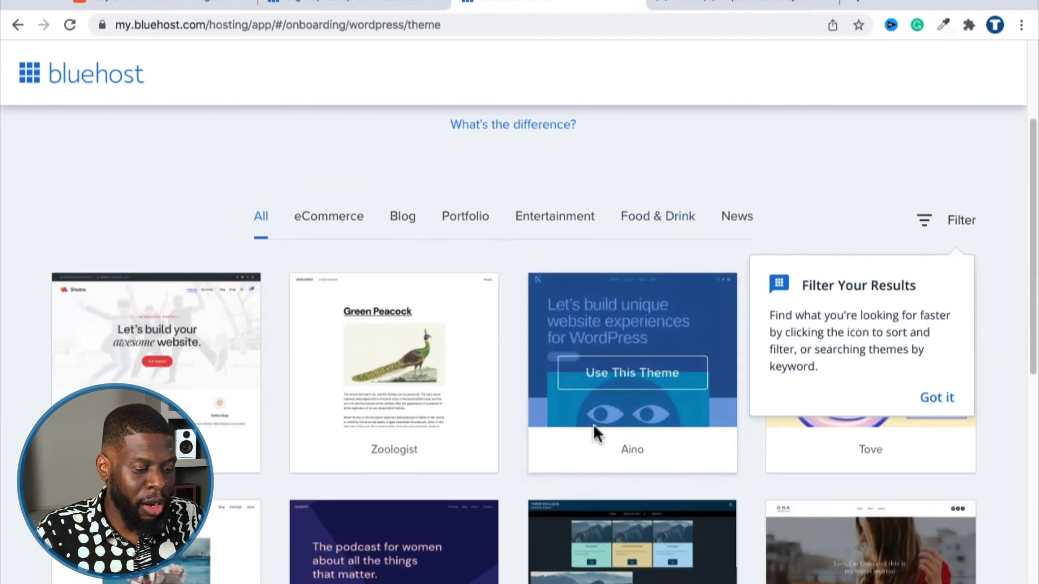
{"action": "scroll", "coordinate": [436, 406], "scroll_direction": "down", "scroll_amount": 6}
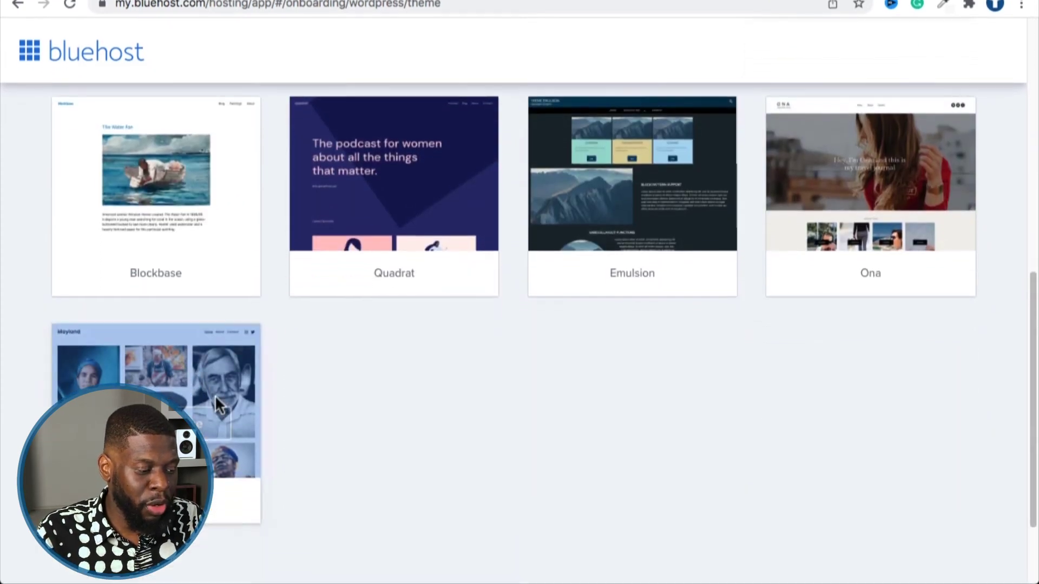
{"action": "scroll", "coordinate": [459, 406], "scroll_direction": "down", "scroll_amount": 2}
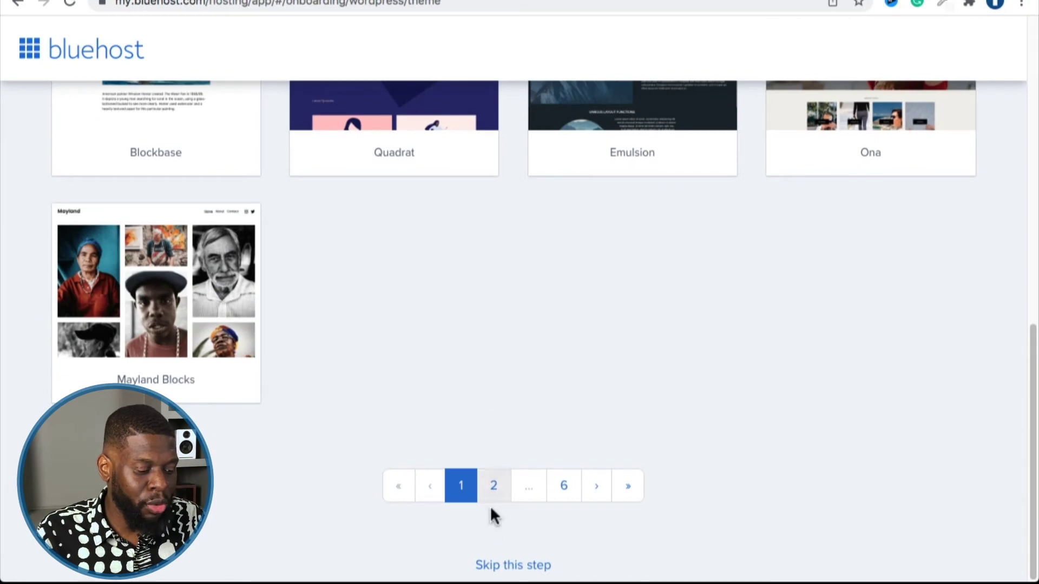
{"action": "left_click", "coordinate": [517, 565]}
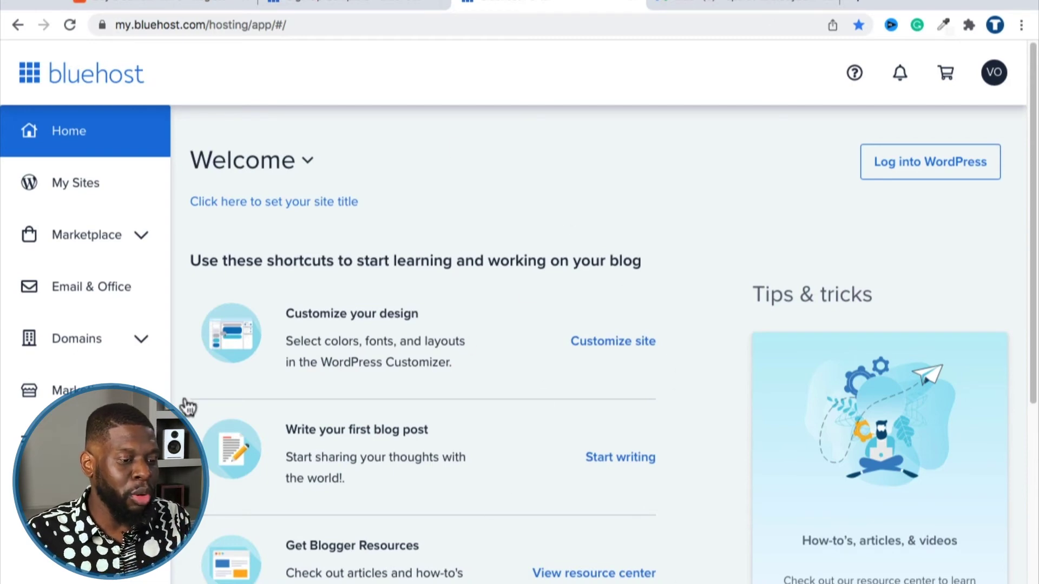
Open the VO avatar account menu and choose Logout.
{"action": "scroll", "coordinate": [405, 364], "scroll_direction": "down", "scroll_amount": 1}
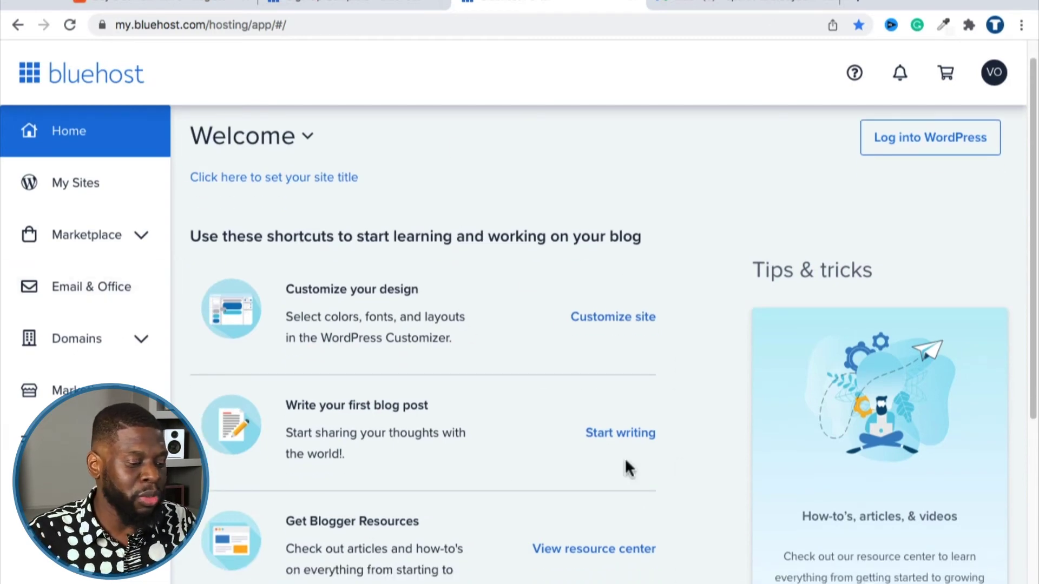
{"action": "scroll", "coordinate": [600, 441], "scroll_direction": "down", "scroll_amount": 1}
{"action": "scroll", "coordinate": [581, 270], "scroll_direction": "up", "scroll_amount": 2}
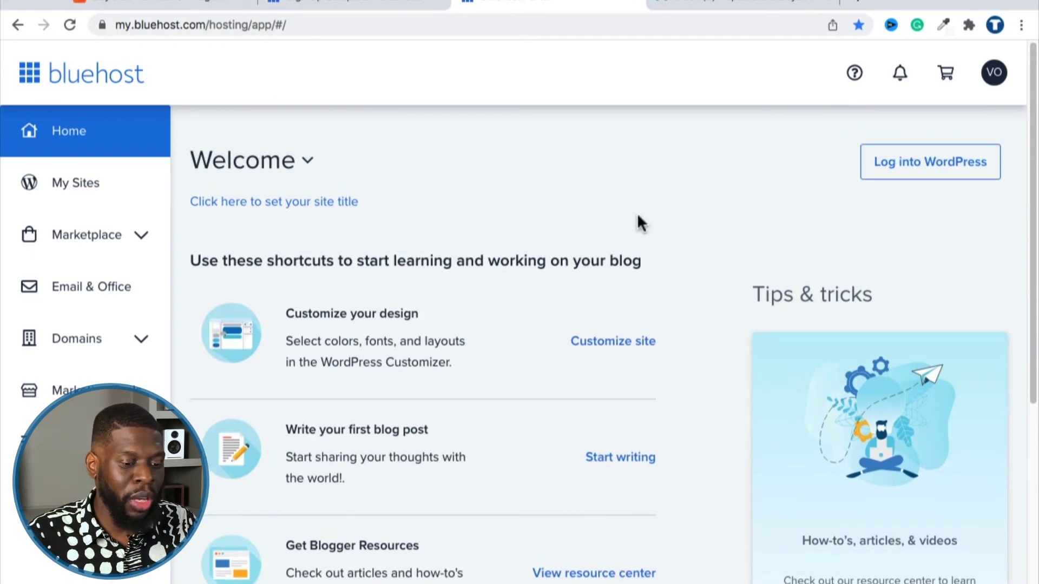
{"action": "left_click", "coordinate": [993, 76]}
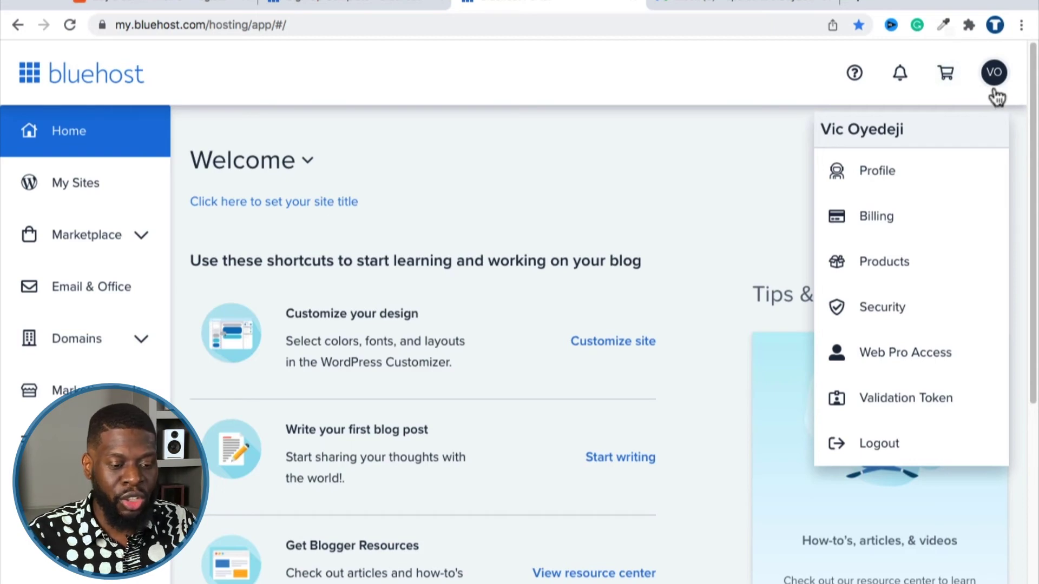
{"action": "left_click", "coordinate": [880, 454]}
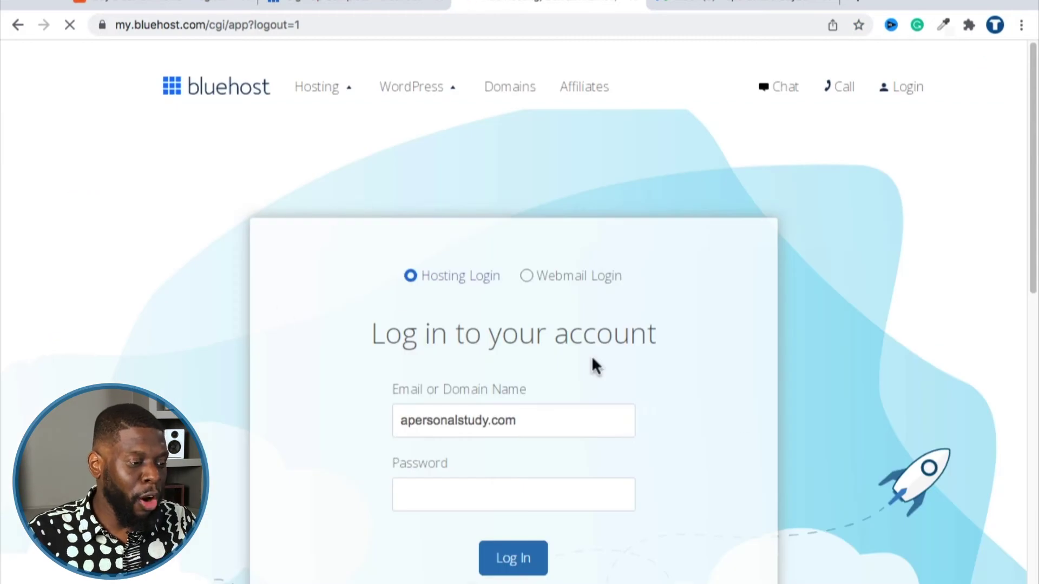
Go to bluehost.com and open the account Login page.
{"action": "left_click", "coordinate": [183, 27]}
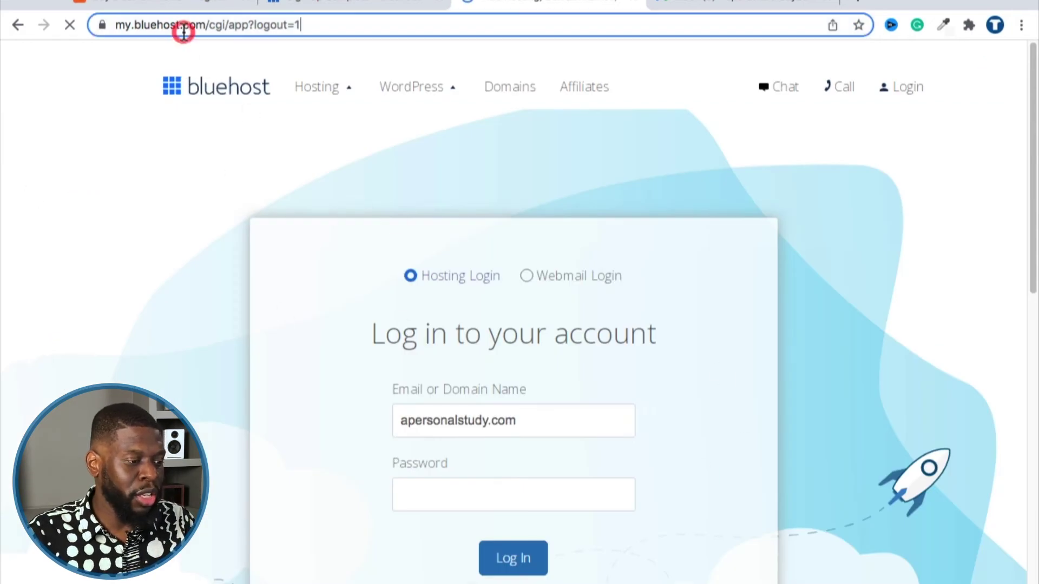
{"action": "type", "text": "blueho"}
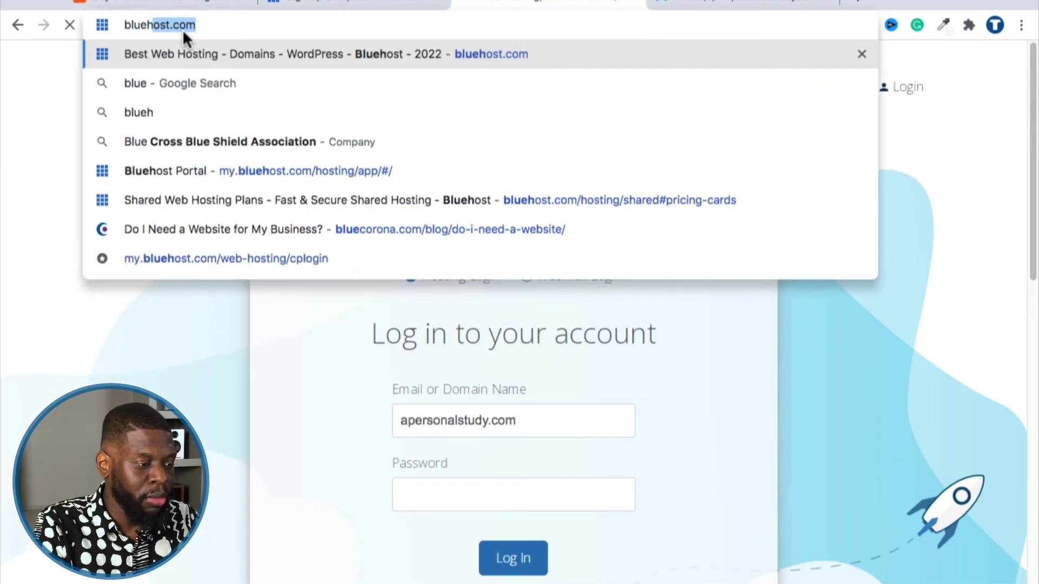
{"action": "type", "text": "st.co"}
{"action": "key", "text": "BackSpace"}
{"action": "key", "text": "BackSpace"}
{"action": "key", "text": "BackSpace"}
{"action": "type", "text": "ost"}
{"action": "key", "text": "Return"}
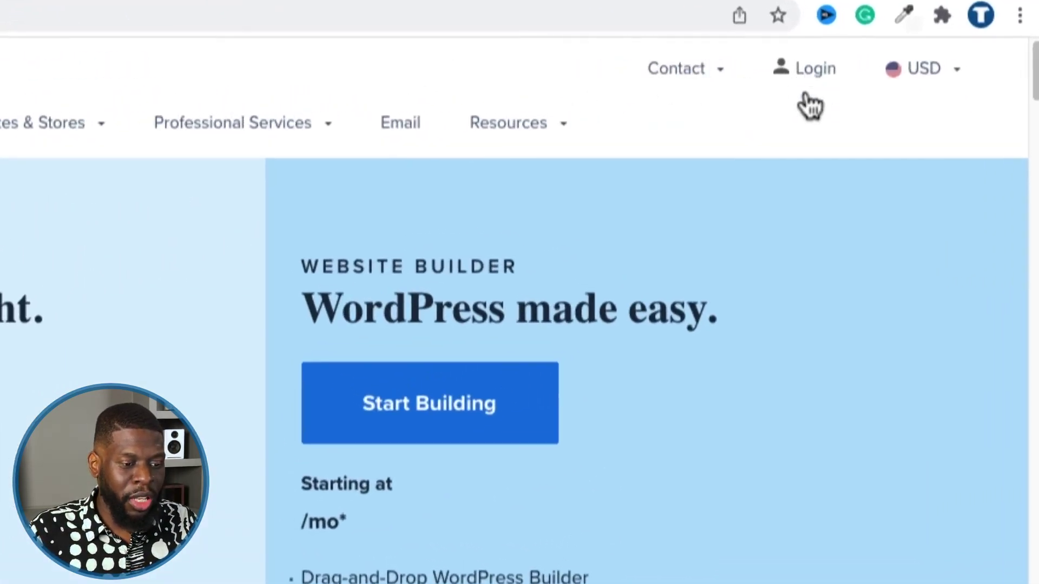
{"action": "left_click", "coordinate": [817, 73]}
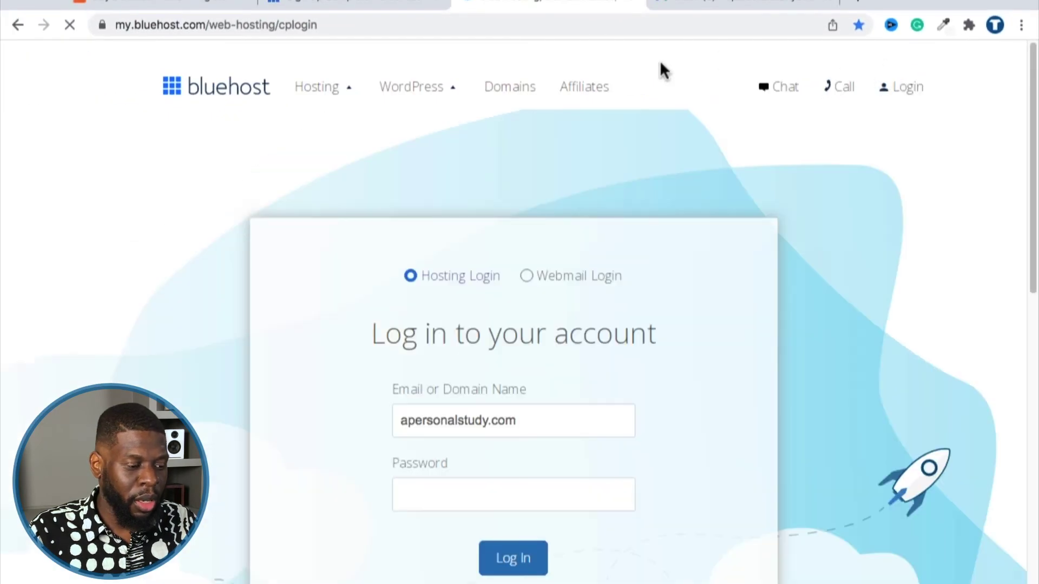
Bookmark the login page, return to Hosting Login, and move to the Password field.
{"action": "left_click", "coordinate": [859, 26]}
{"action": "left_click", "coordinate": [860, 26]}
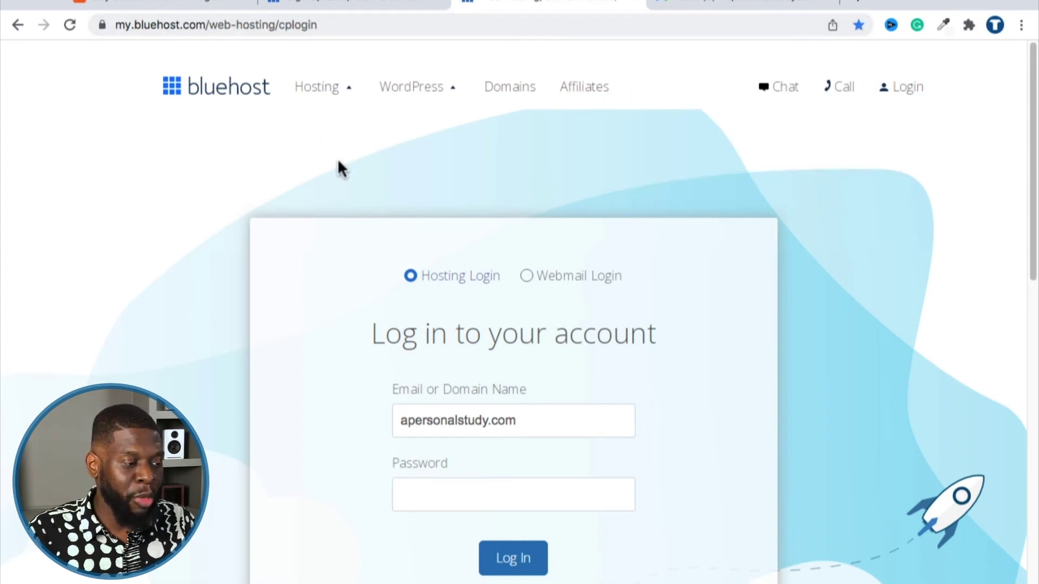
{"action": "scroll", "coordinate": [556, 417], "scroll_direction": "down", "scroll_amount": 1}
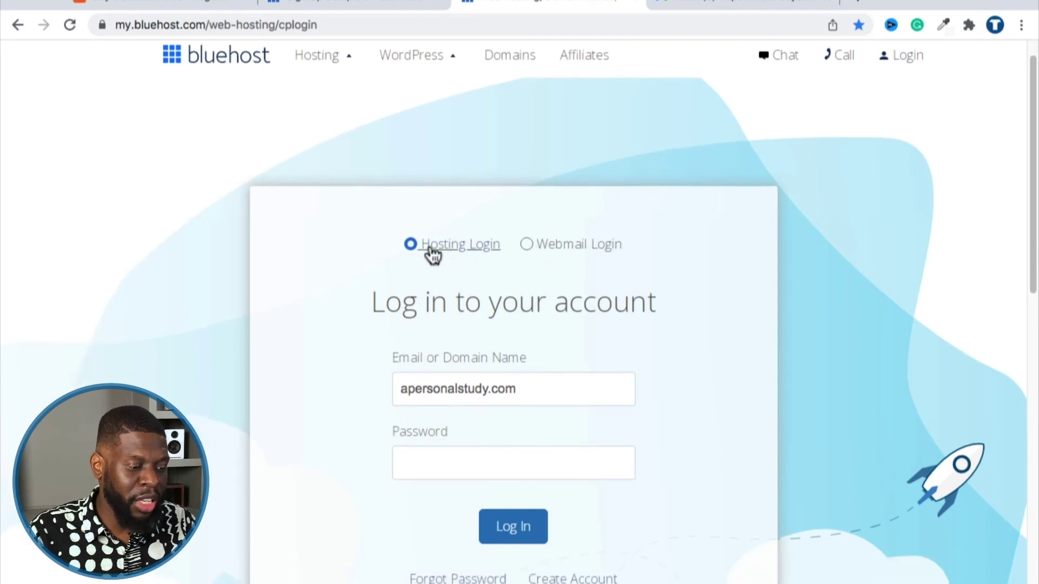
{"action": "left_click", "coordinate": [576, 262]}
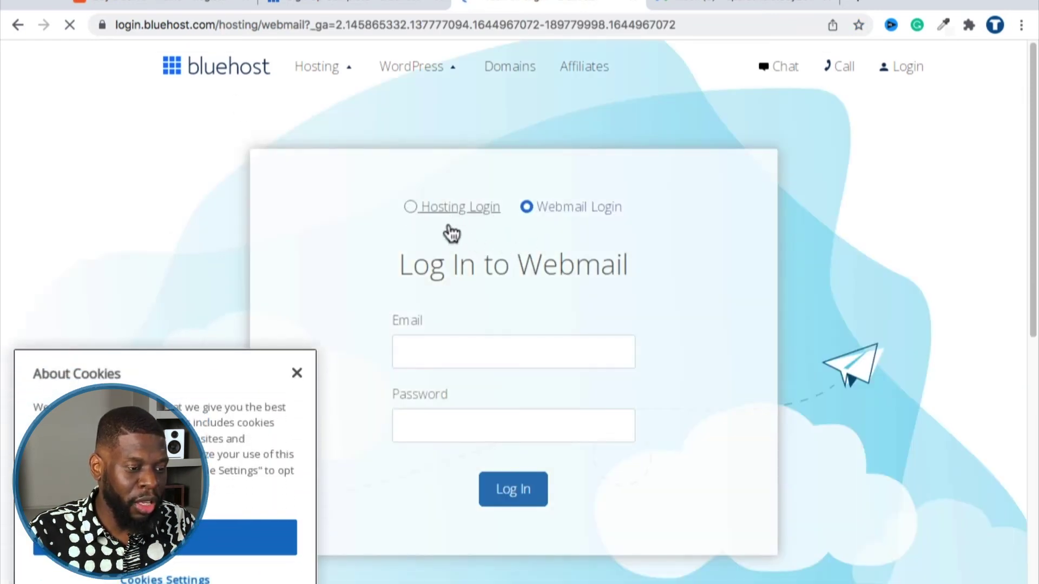
{"action": "left_click", "coordinate": [451, 230]}
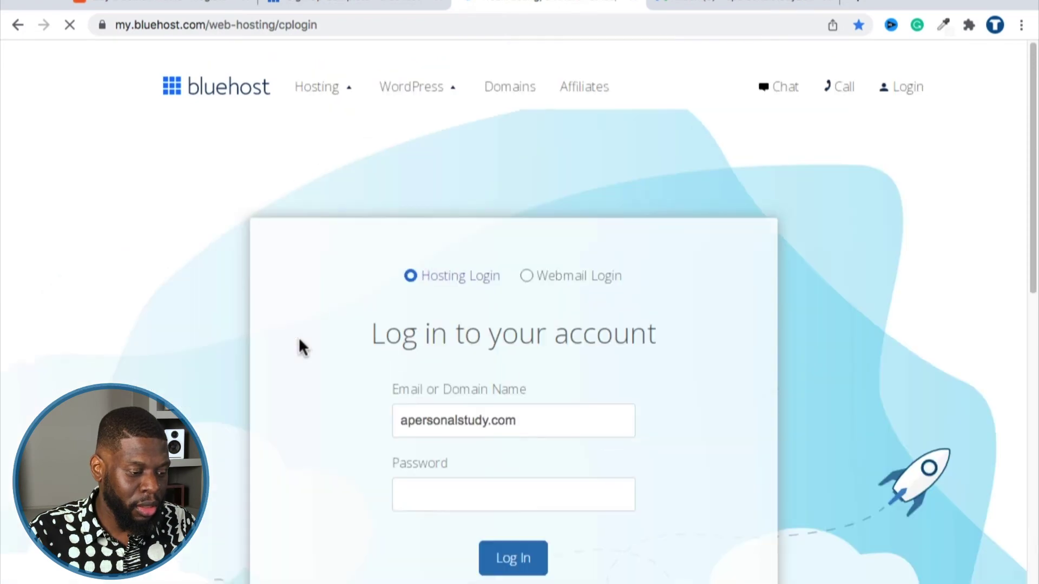
{"action": "scroll", "coordinate": [505, 364], "scroll_direction": "down", "scroll_amount": 3}
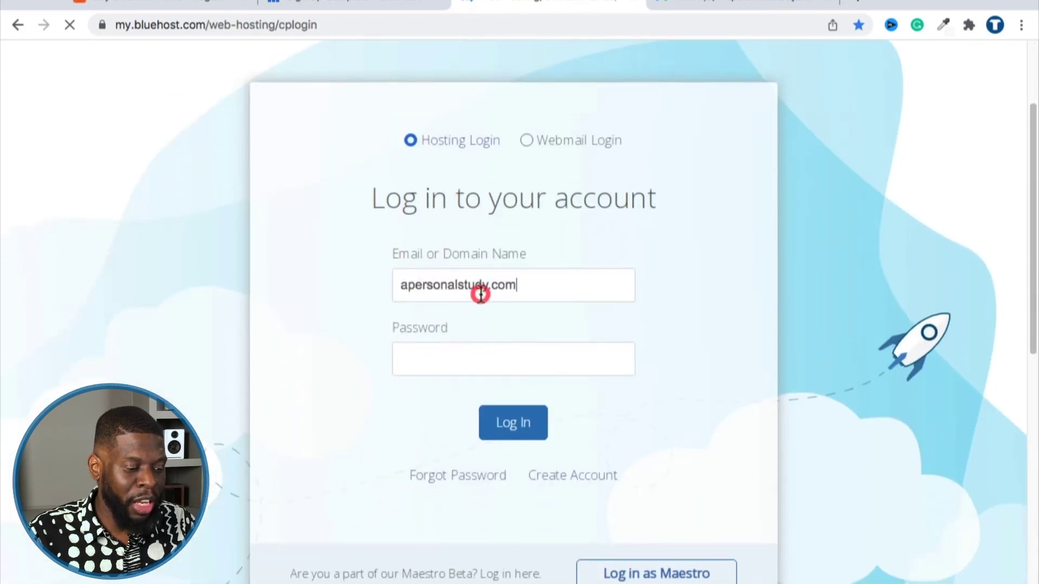
{"action": "triple_click", "coordinate": [480, 286]}
{"action": "left_click", "coordinate": [456, 360]}
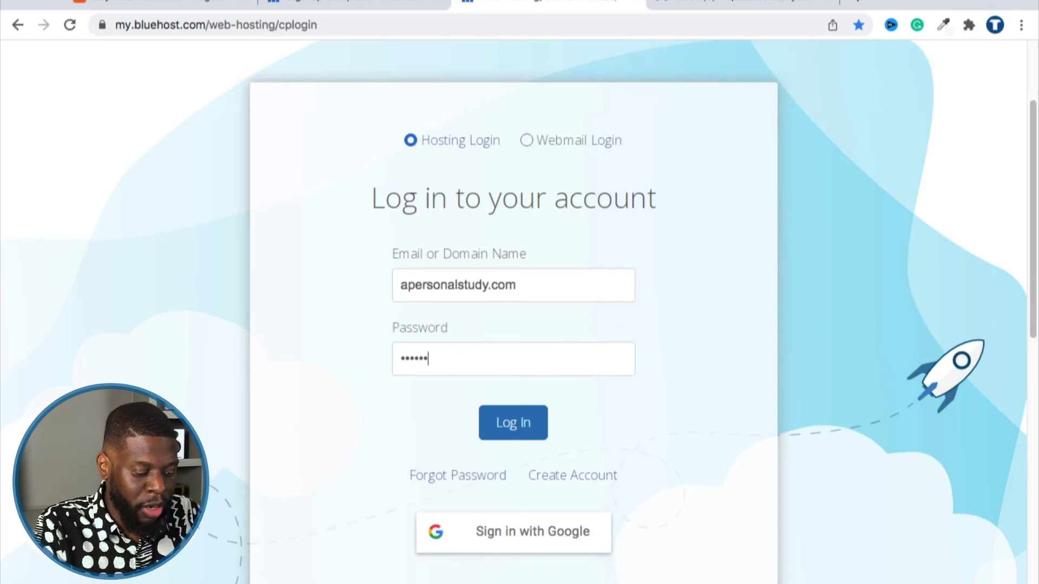
Submit the login and wait for the A Personal Study dashboard to load.
{"action": "left_click", "coordinate": [506, 422]}
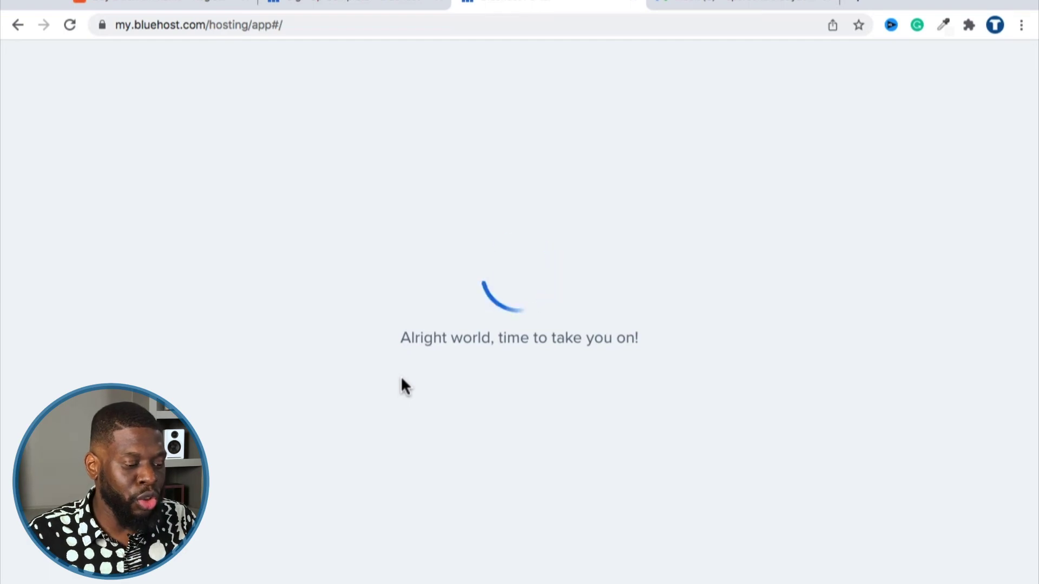
{"action": "left_click", "coordinate": [932, 573]}
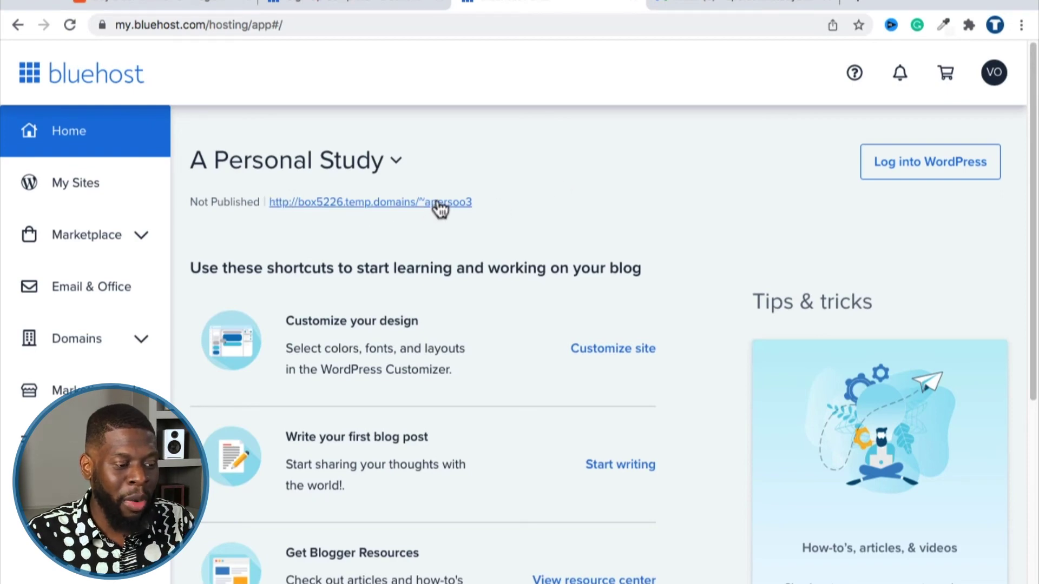
{"action": "left_click", "coordinate": [610, 162]}
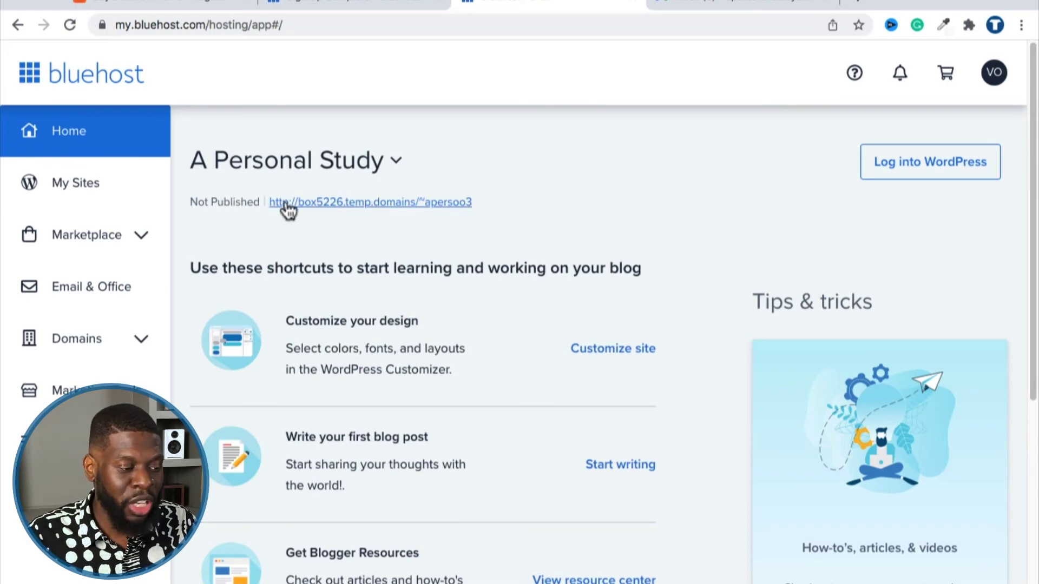
{"action": "left_click", "coordinate": [569, 173]}
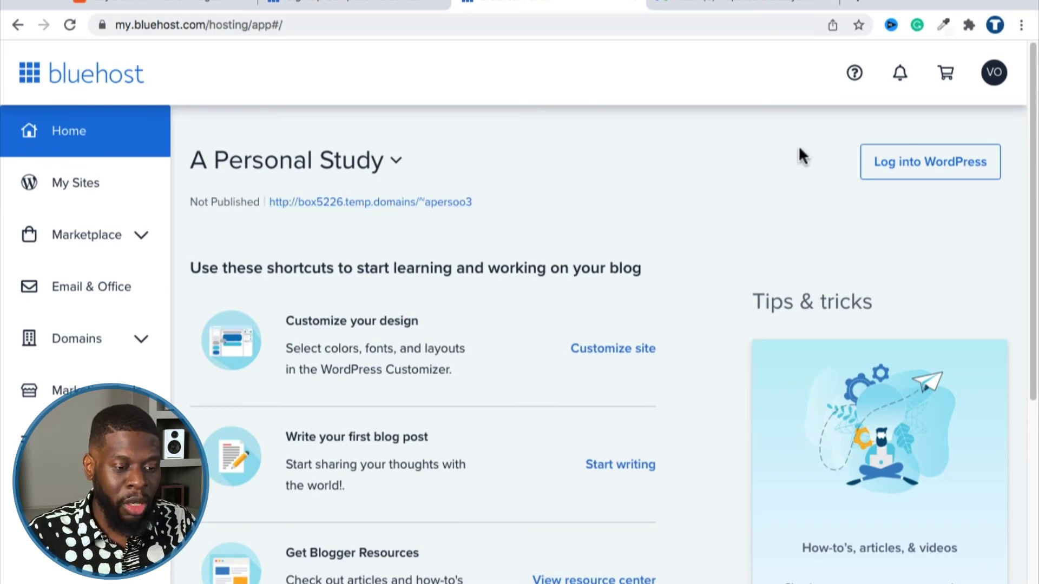
Open the account profile and opt out of promotional emails, newsletters and 404-page ads.
{"action": "left_click", "coordinate": [988, 82]}
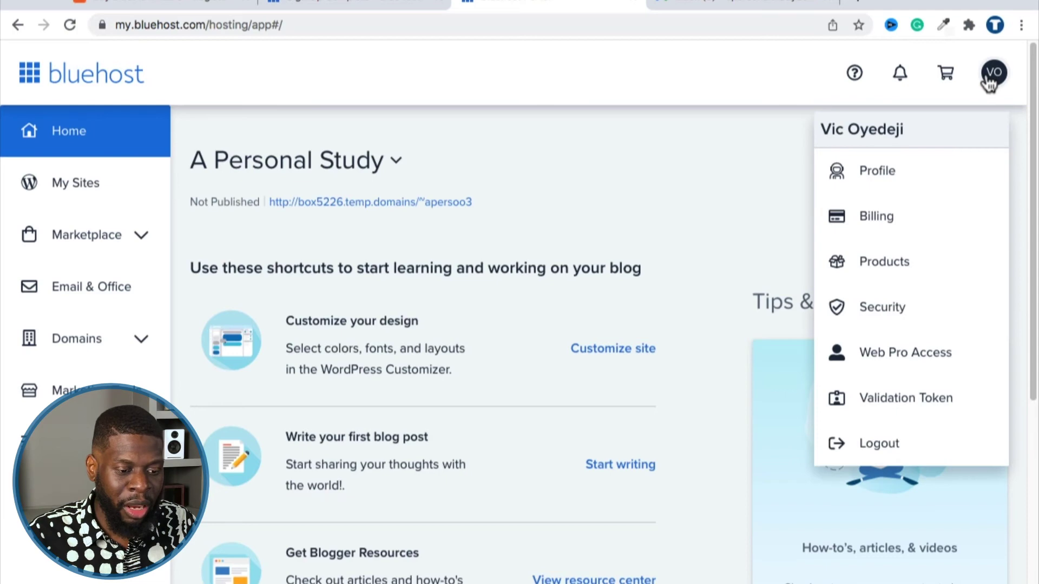
{"action": "left_click", "coordinate": [893, 177]}
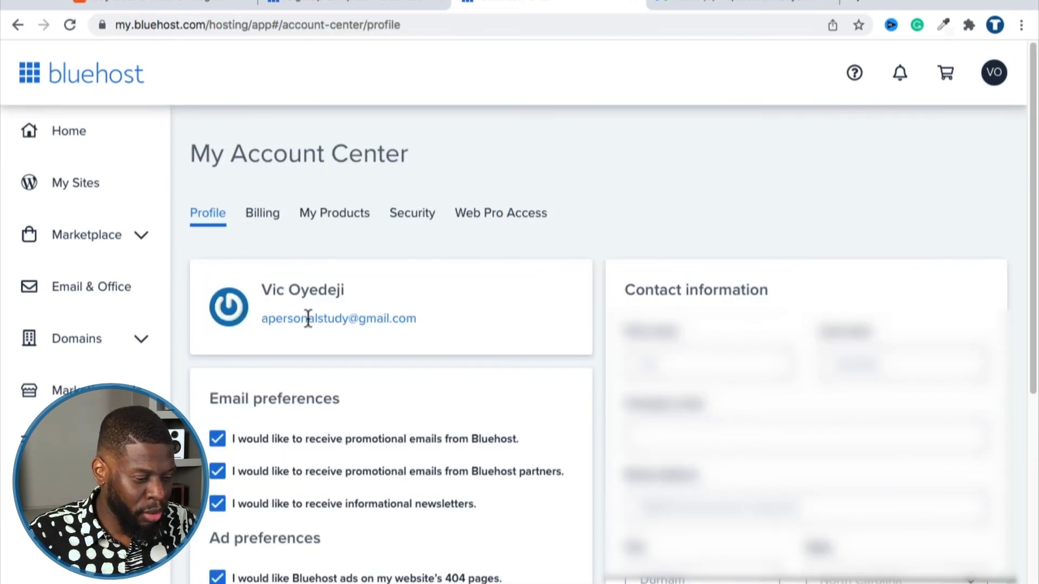
{"action": "scroll", "coordinate": [538, 298], "scroll_direction": "down", "scroll_amount": 2}
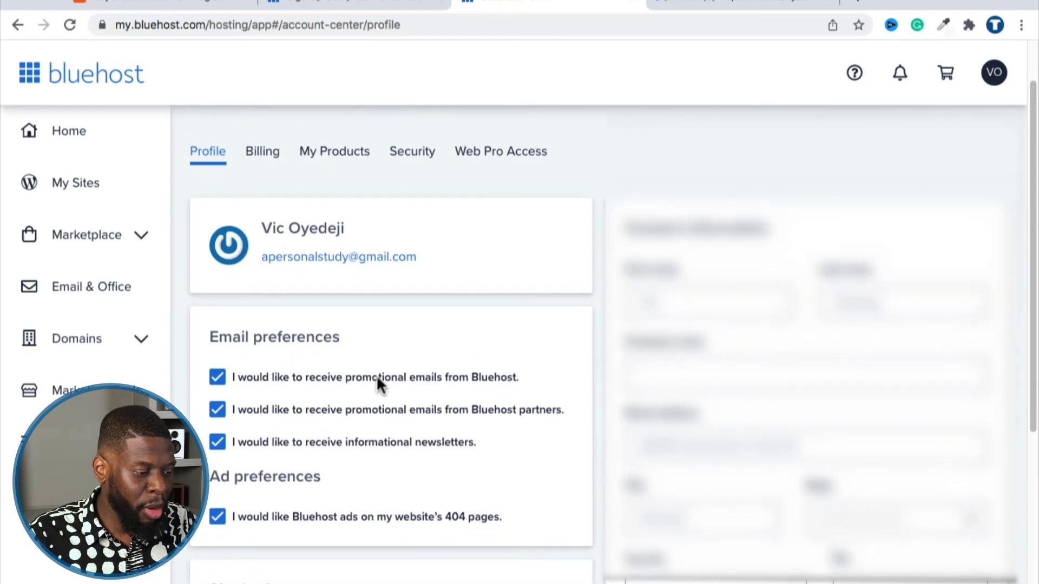
{"action": "left_click", "coordinate": [216, 378]}
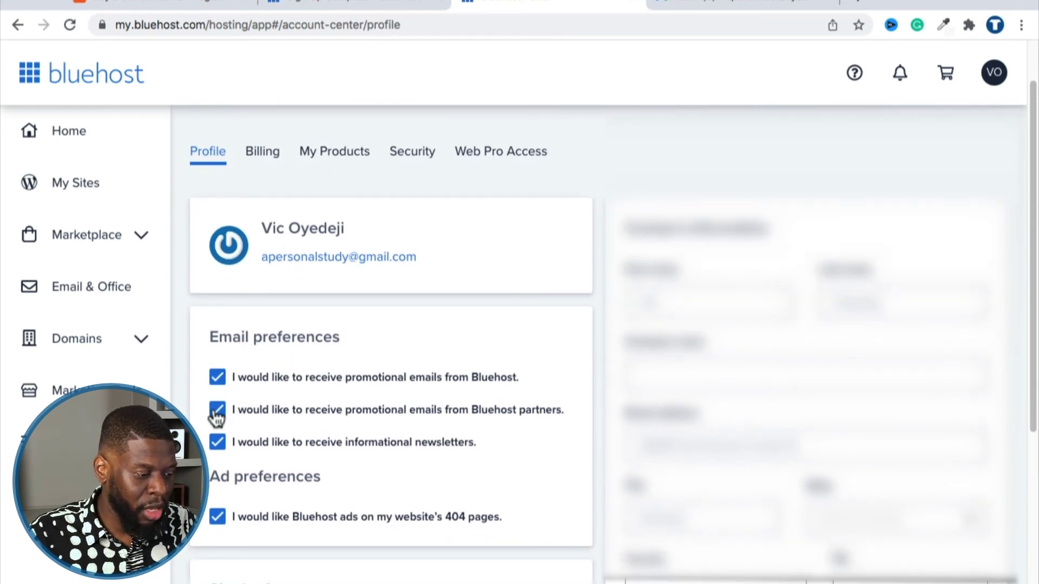
{"action": "left_click", "coordinate": [215, 439]}
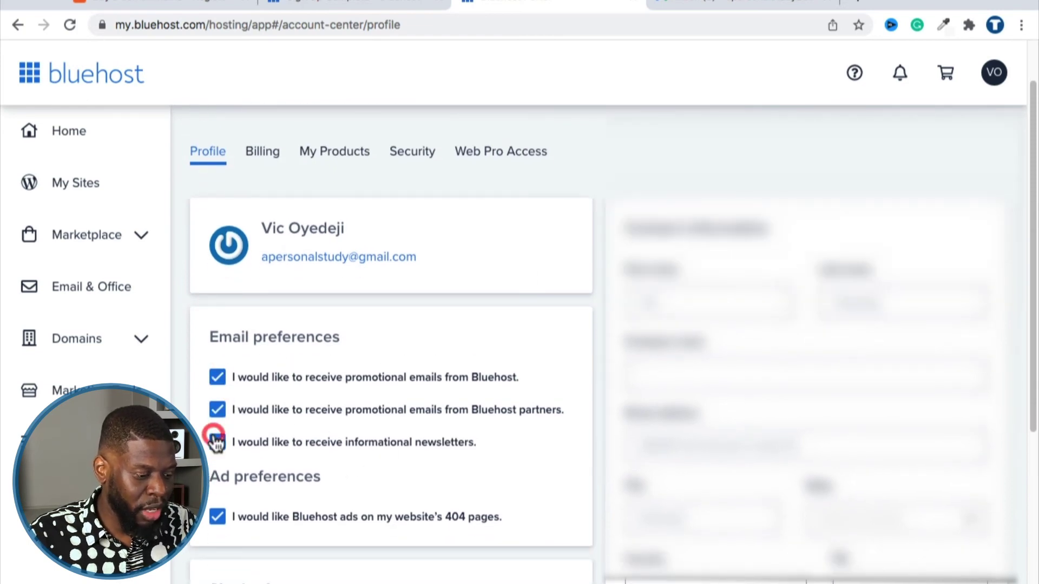
{"action": "left_click", "coordinate": [217, 516]}
Check the billing section, return to Profile, and scroll down to the Email address field.
{"action": "scroll", "coordinate": [570, 350], "scroll_direction": "down", "scroll_amount": 5}
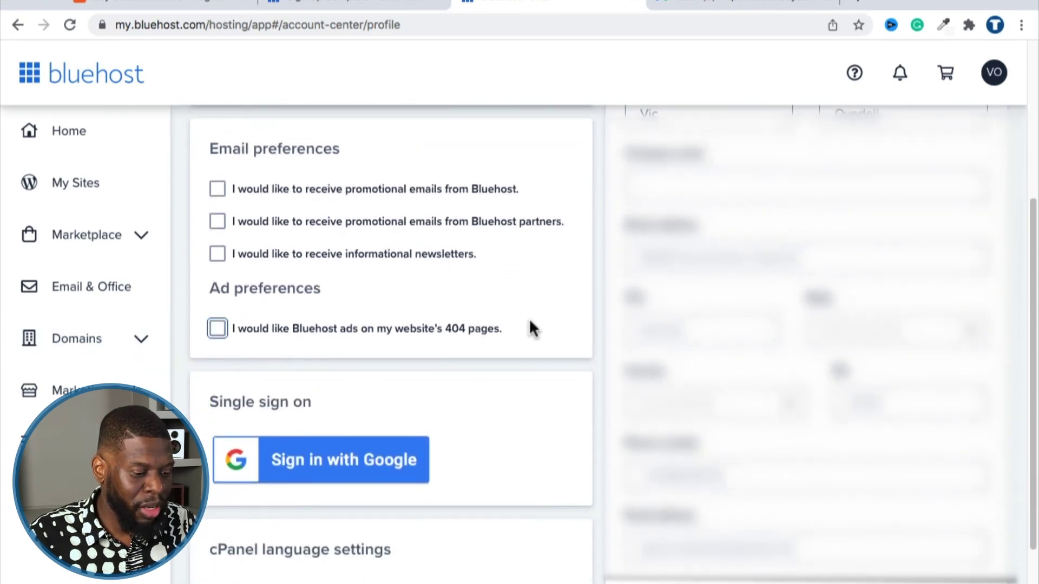
{"action": "scroll", "coordinate": [527, 318], "scroll_direction": "down", "scroll_amount": 3}
{"action": "scroll", "coordinate": [528, 318], "scroll_direction": "up", "scroll_amount": 10}
{"action": "left_click", "coordinate": [260, 217]}
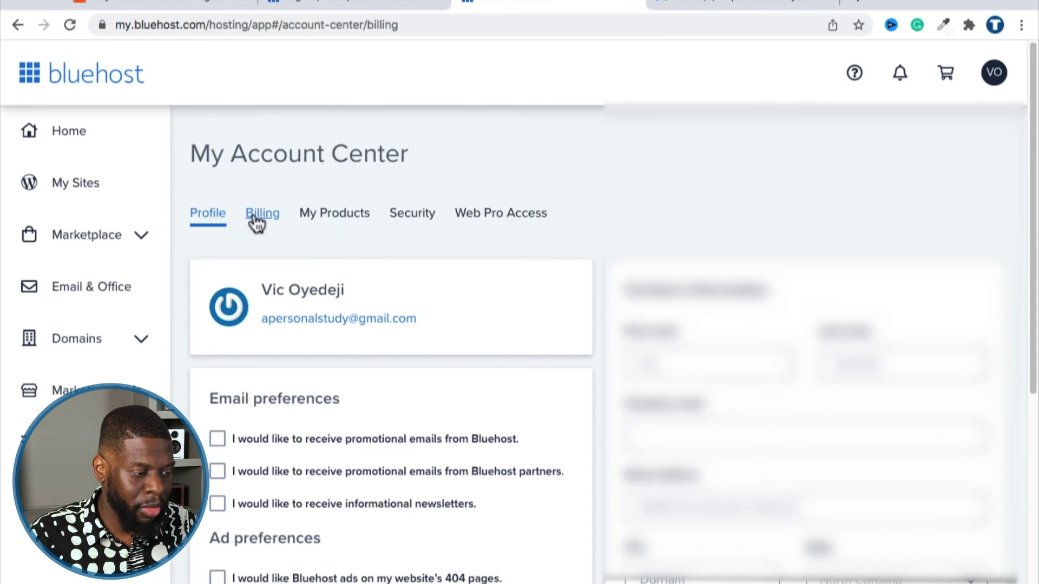
{"action": "left_click", "coordinate": [218, 221]}
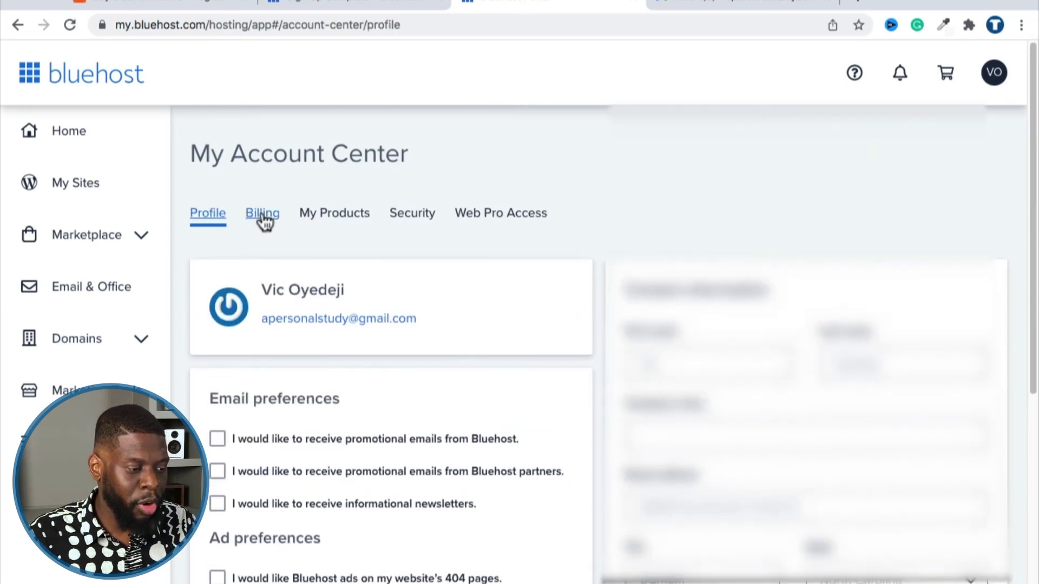
{"action": "scroll", "coordinate": [450, 301], "scroll_direction": "down", "scroll_amount": 10}
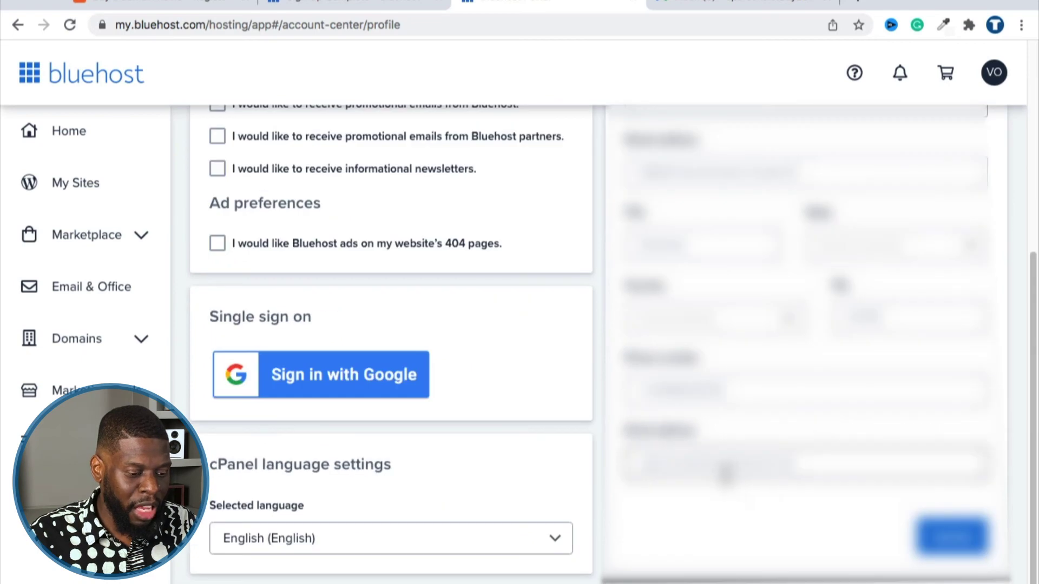
{"action": "scroll", "coordinate": [728, 476], "scroll_direction": "up", "scroll_amount": 10}
{"action": "scroll", "coordinate": [669, 346], "scroll_direction": "down", "scroll_amount": 10}
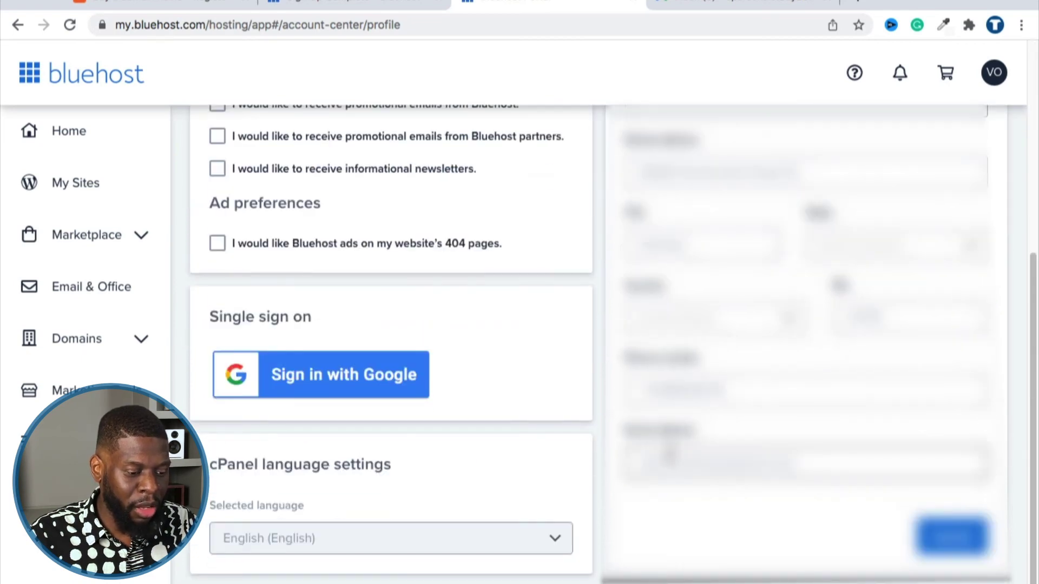
Enter a new email address, click Update, and dismiss the try-again-later error.
{"action": "left_click", "coordinate": [679, 460]}
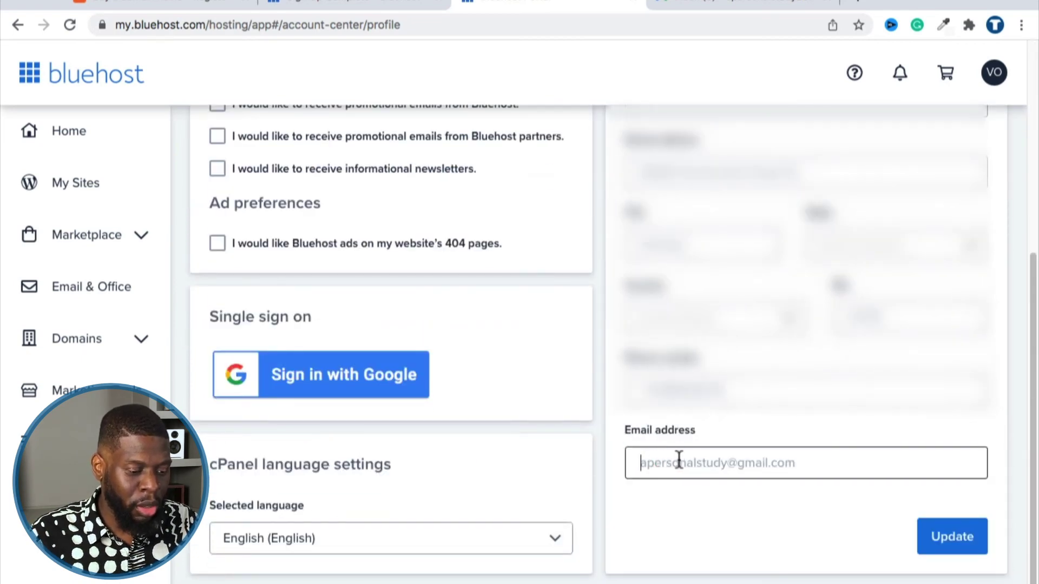
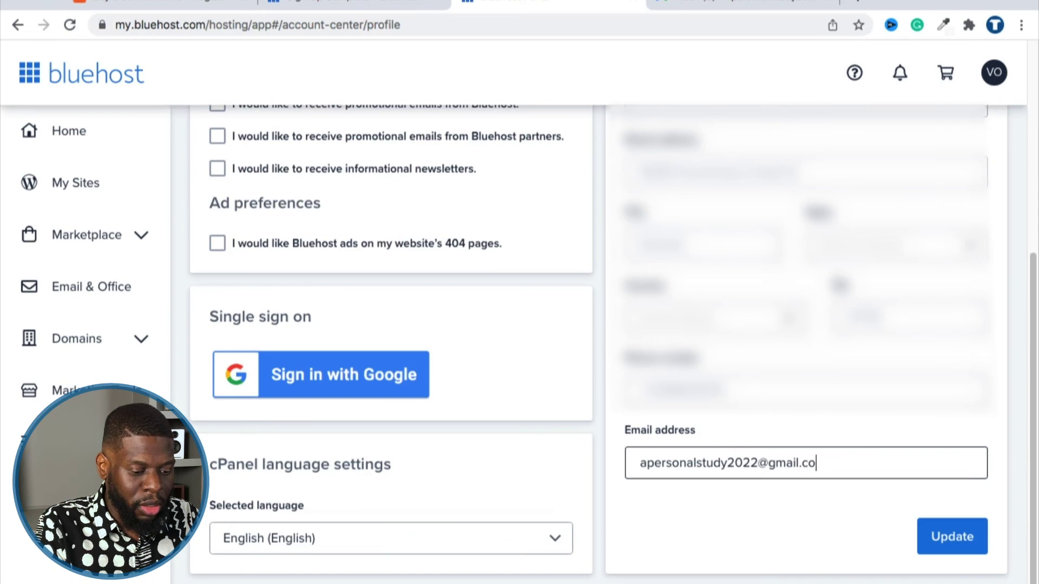
{"action": "left_click", "coordinate": [941, 548]}
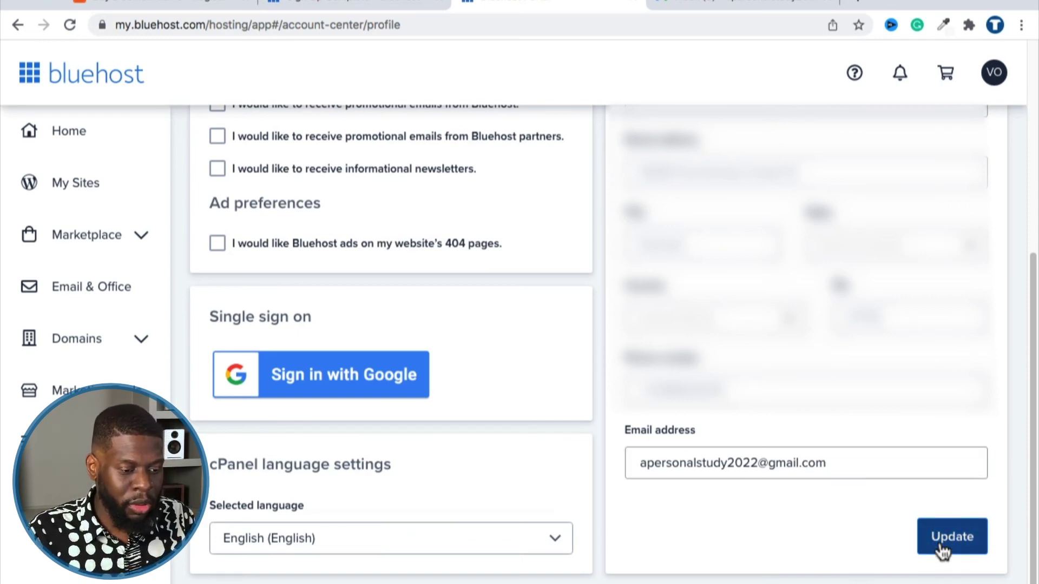
{"action": "left_click", "coordinate": [438, 529]}
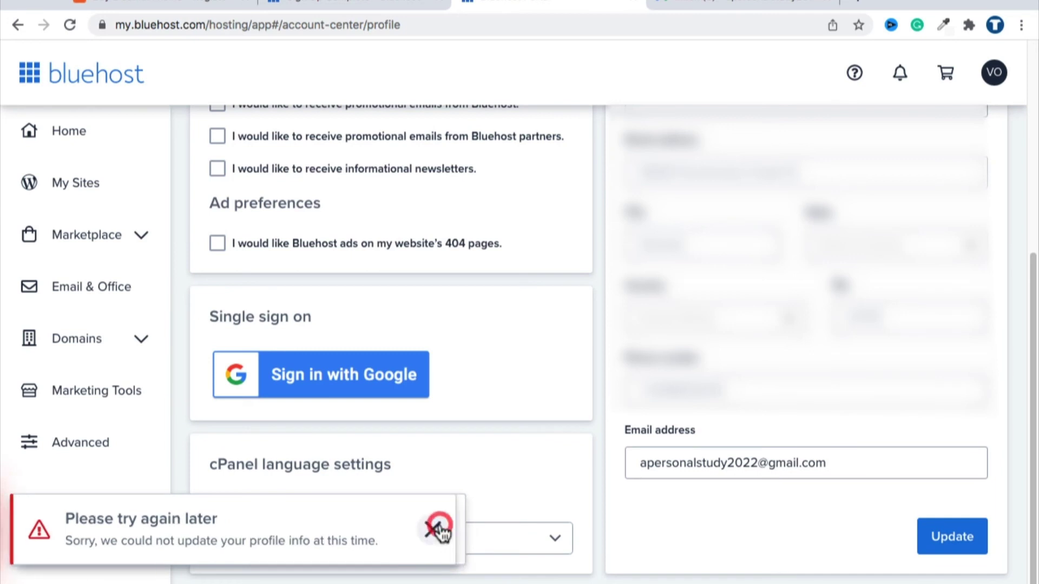
Scroll back to the top and open Bluehost's help and support resources.
{"action": "left_click", "coordinate": [691, 535]}
{"action": "scroll", "coordinate": [626, 526], "scroll_direction": "up", "scroll_amount": 5}
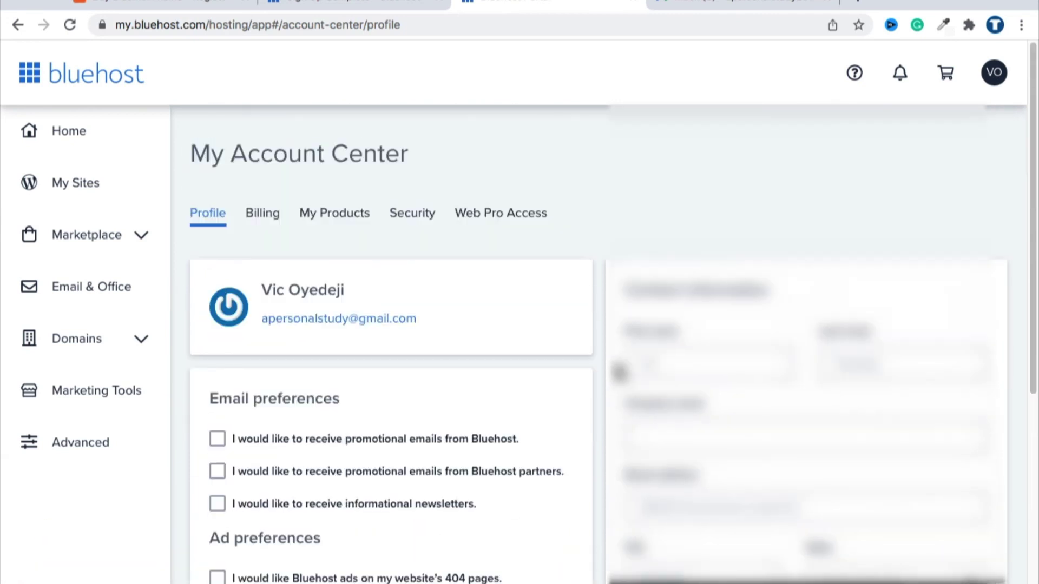
{"action": "left_click", "coordinate": [610, 213]}
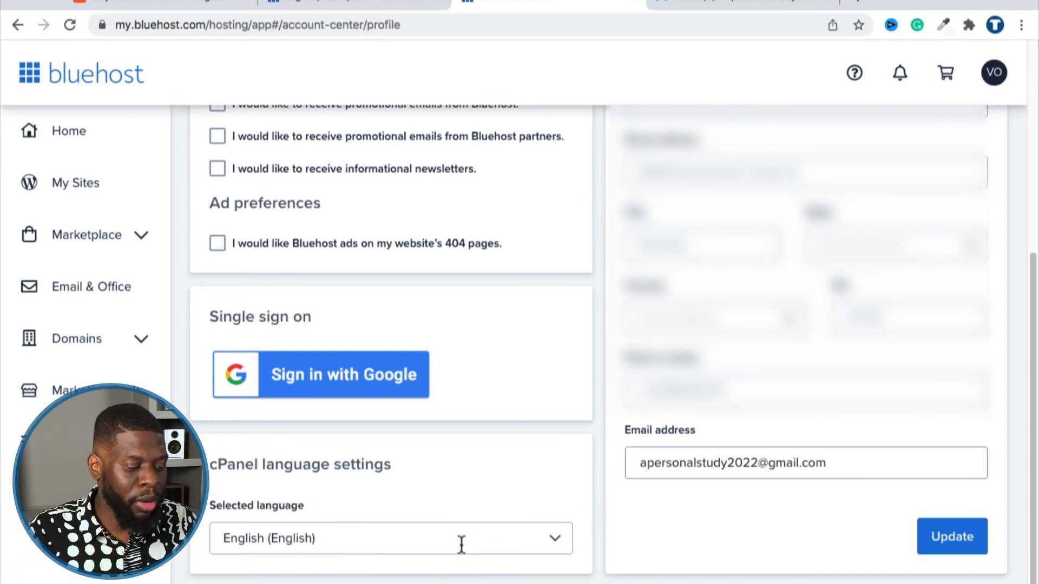
{"action": "scroll", "coordinate": [582, 533], "scroll_direction": "up", "scroll_amount": 6}
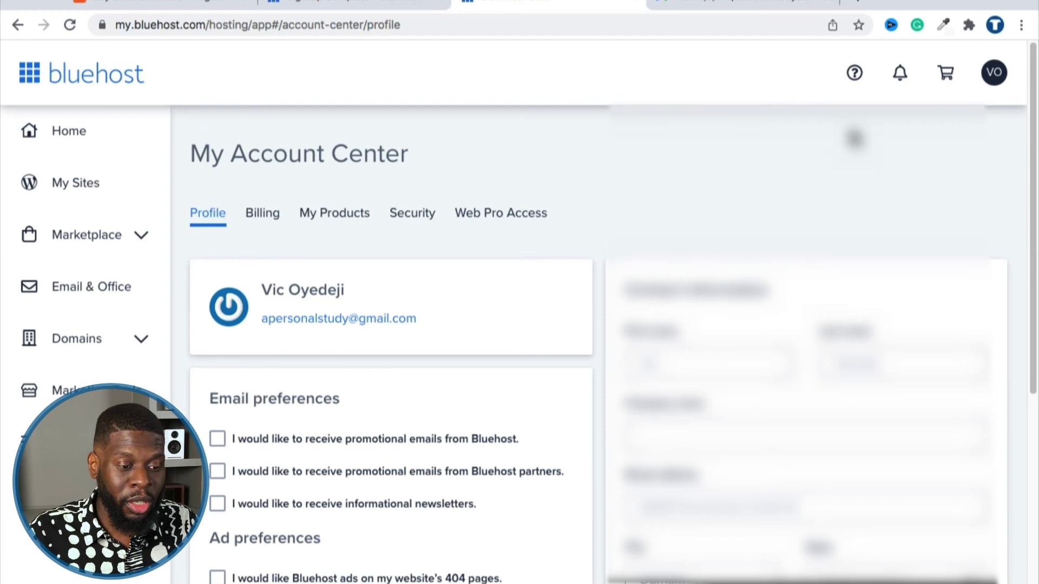
{"action": "left_click", "coordinate": [847, 71]}
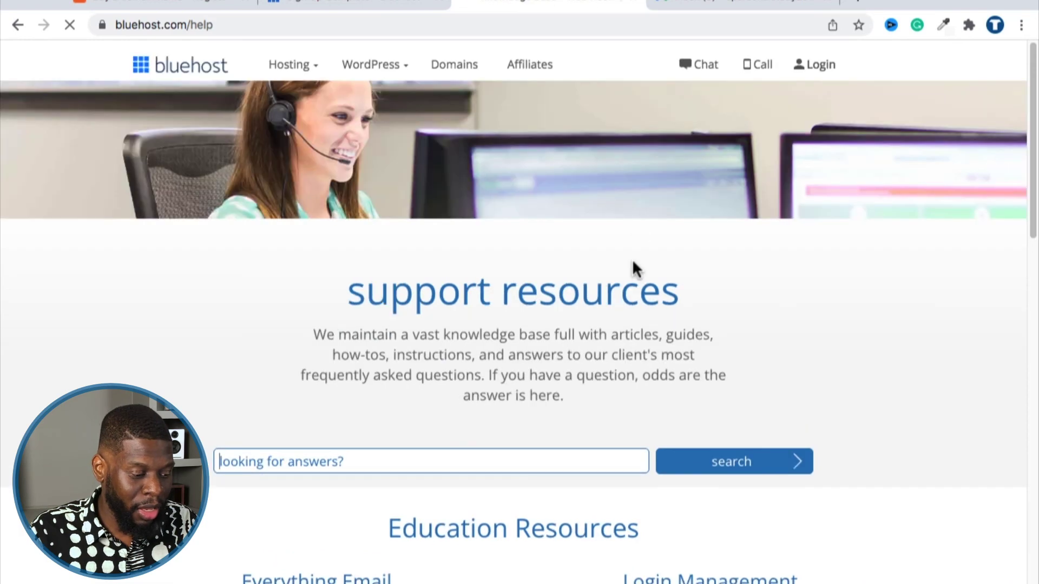
Scroll to Contact Us, visit the contact page, and choose Chat Now.
{"action": "scroll", "coordinate": [632, 259], "scroll_direction": "down", "scroll_amount": 10}
{"action": "scroll", "coordinate": [568, 278], "scroll_direction": "down", "scroll_amount": 4}
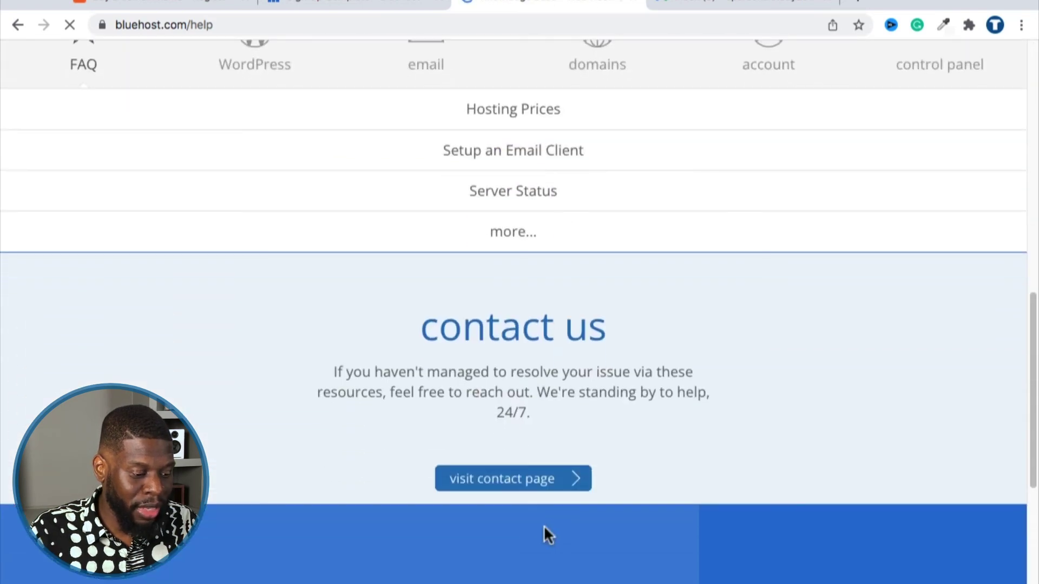
{"action": "left_click", "coordinate": [518, 465]}
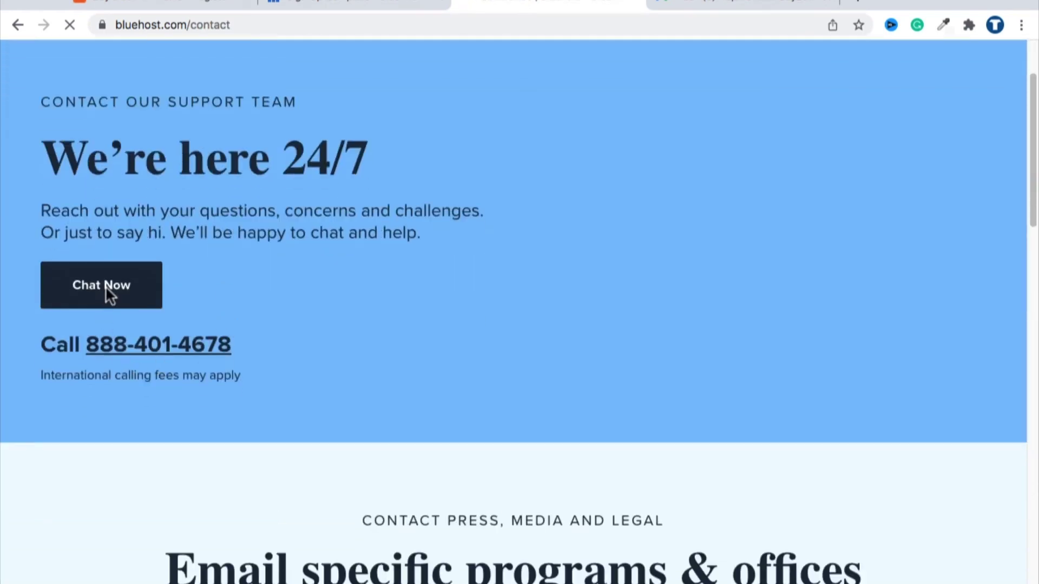
{"action": "left_click", "coordinate": [151, 294]}
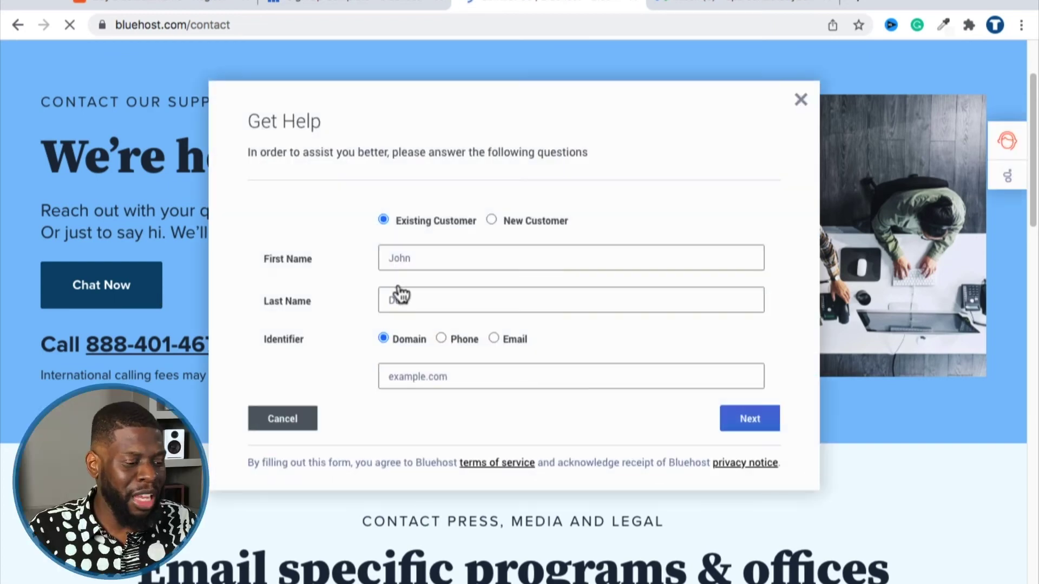
Fill in the customer's first and last name and domain apersonalstudy.com, then continue.
{"action": "left_click", "coordinate": [430, 260]}
{"action": "key", "text": "Tab"}
{"action": "key", "text": "Tab"}
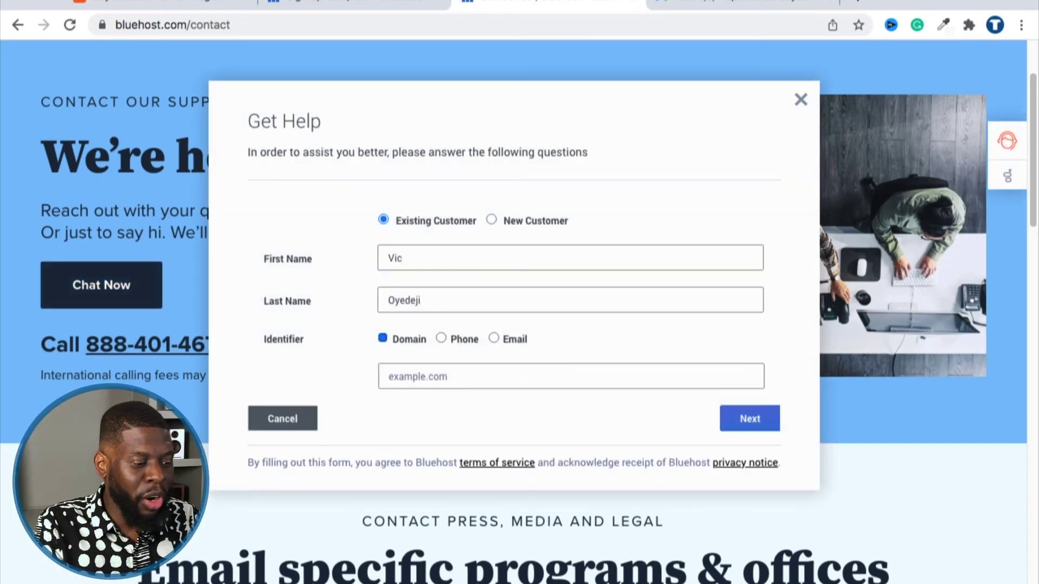
{"action": "key", "text": "Tab"}
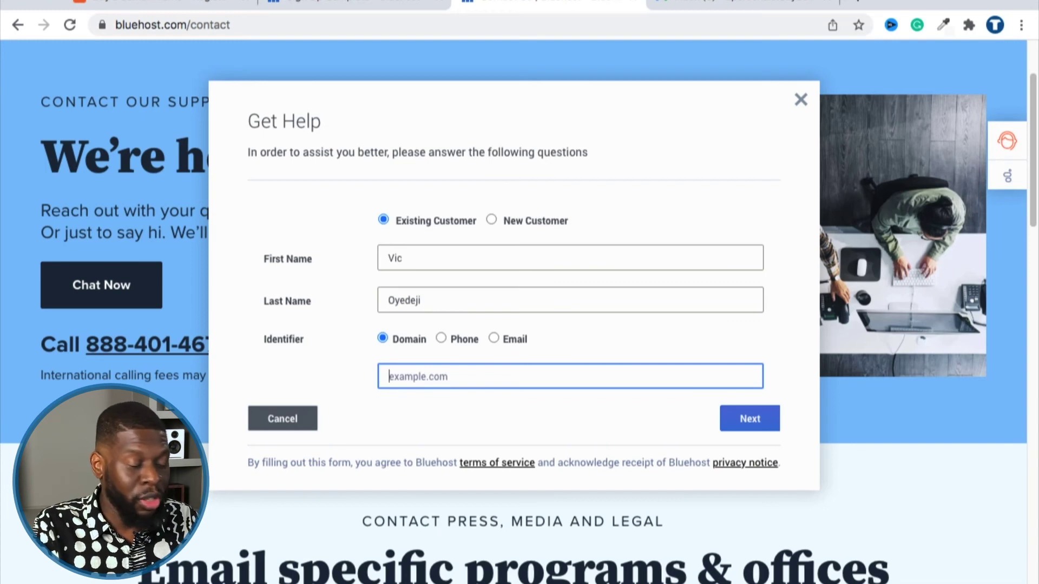
{"action": "left_click", "coordinate": [764, 424]}
Choose Billing, Billing Questions/Account Management, request an account email update, and submit.
{"action": "left_click", "coordinate": [553, 223]}
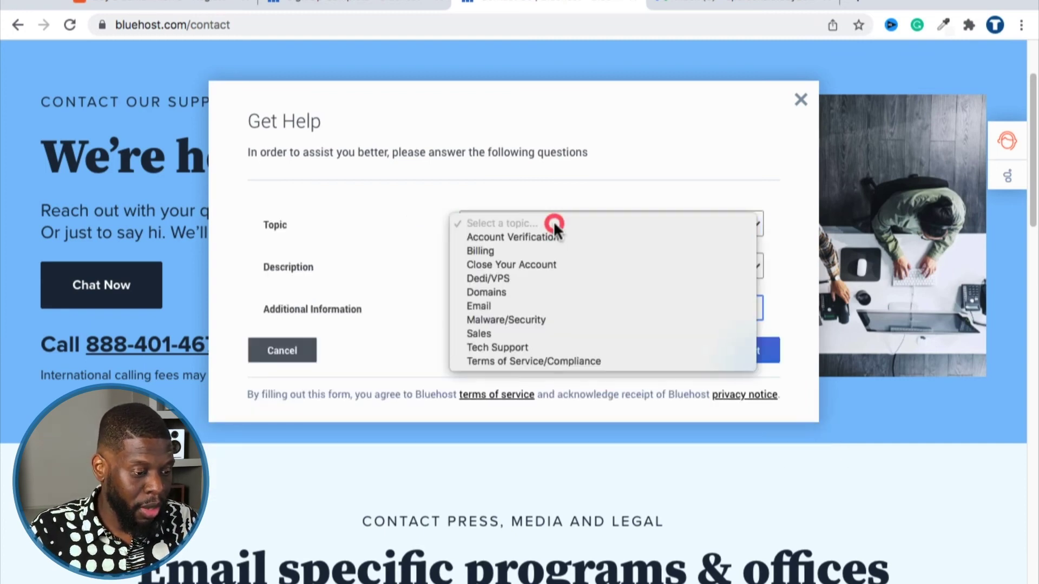
{"action": "left_click", "coordinate": [551, 252]}
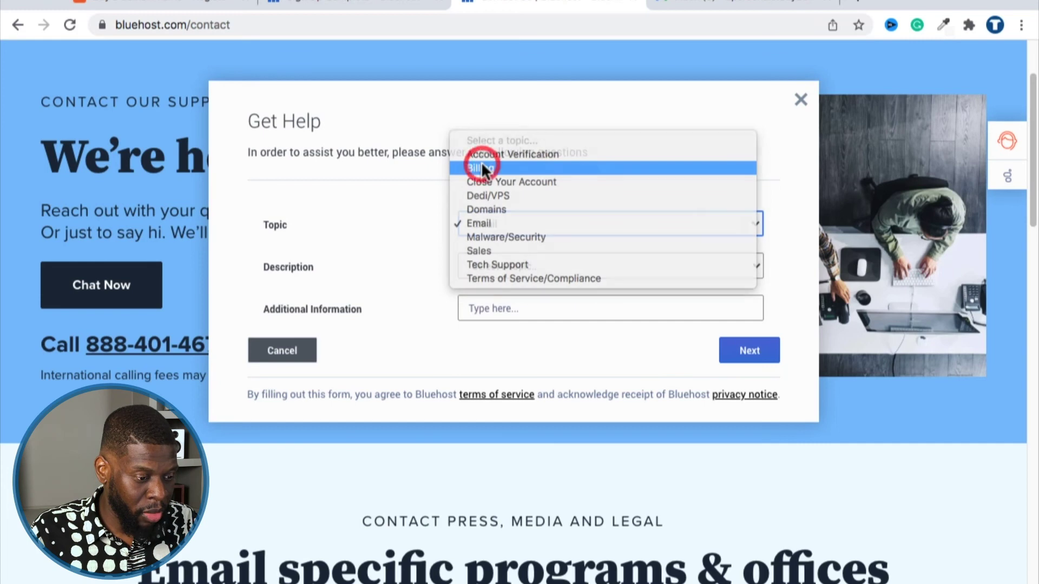
{"action": "left_click", "coordinate": [461, 264]}
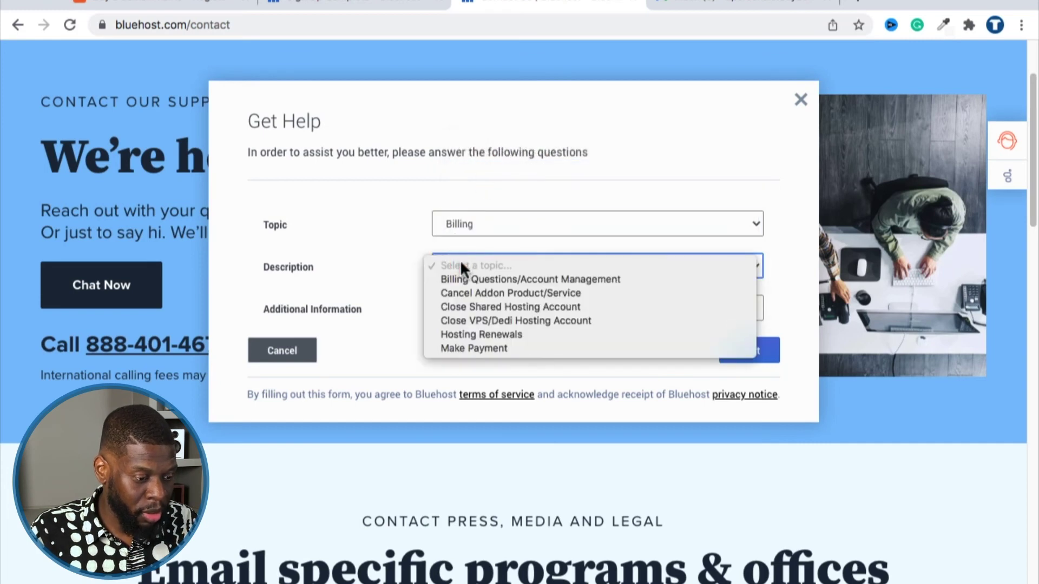
{"action": "left_click", "coordinate": [460, 278]}
{"action": "left_click", "coordinate": [474, 307]}
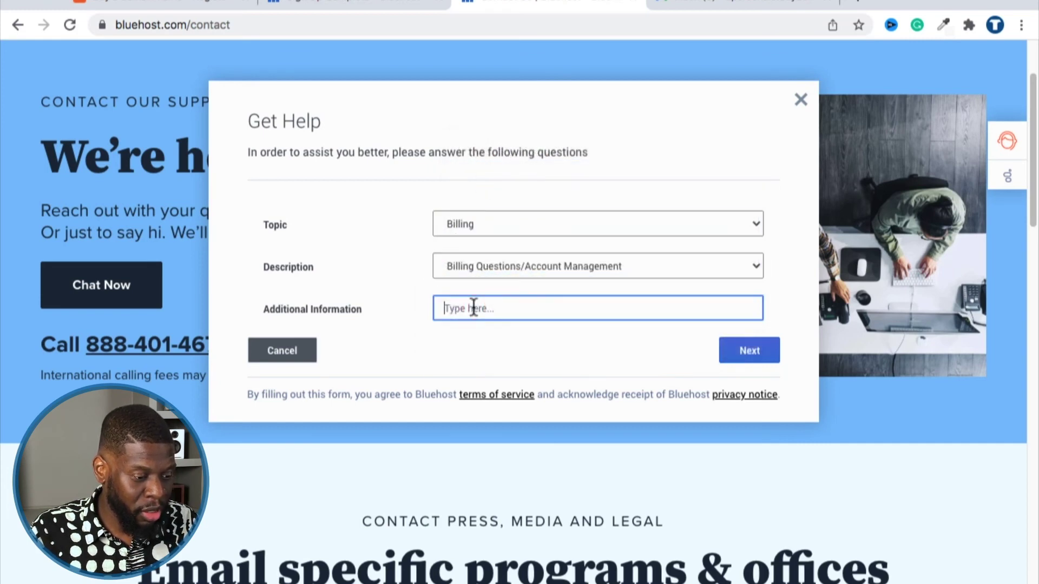
{"action": "type", "text": "I"}
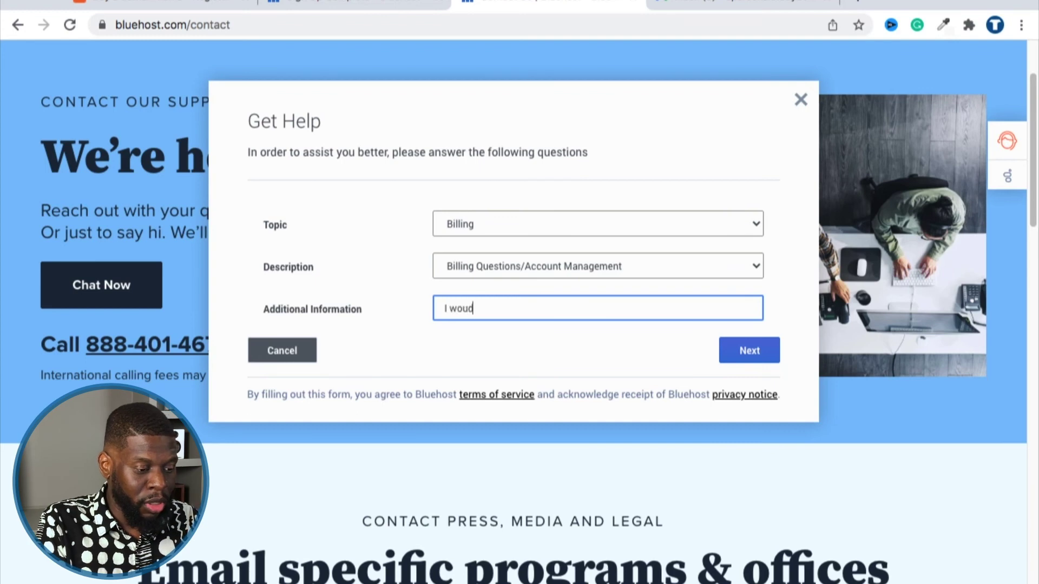
{"action": "type", "text": " would like to uip"}
{"action": "key", "text": "BackSpace"}
{"action": "key", "text": "BackSpace"}
{"action": "type", "text": "pdate my account's email add"}
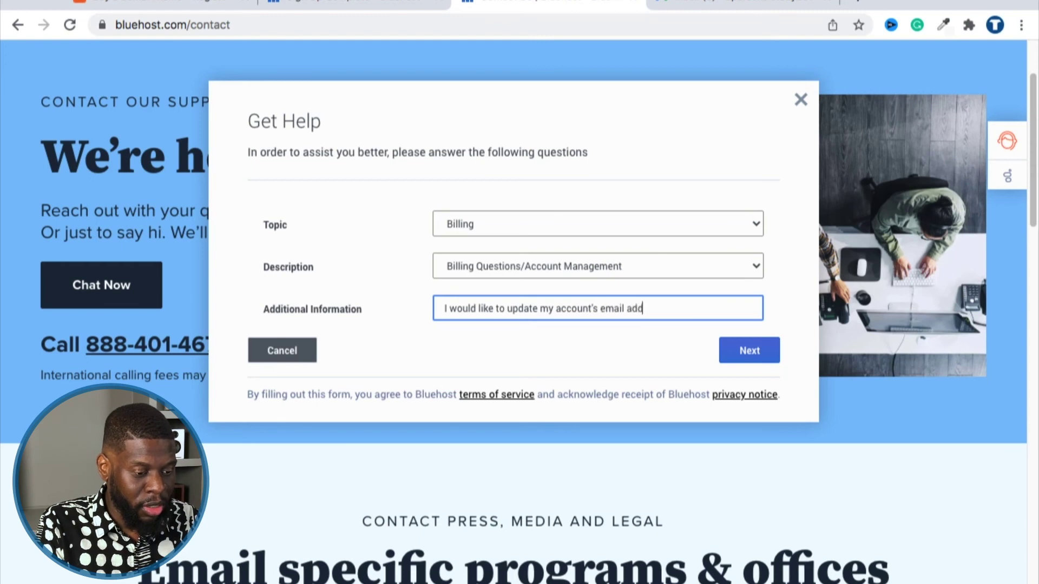
{"action": "type", "text": "ress."}
{"action": "left_click", "coordinate": [603, 355]}
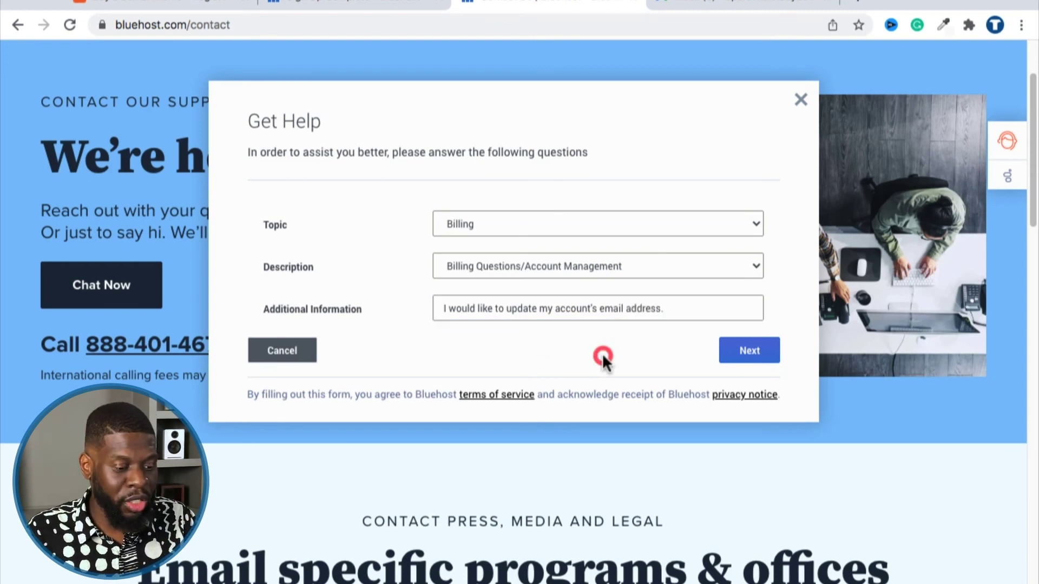
{"action": "left_click", "coordinate": [732, 354]}
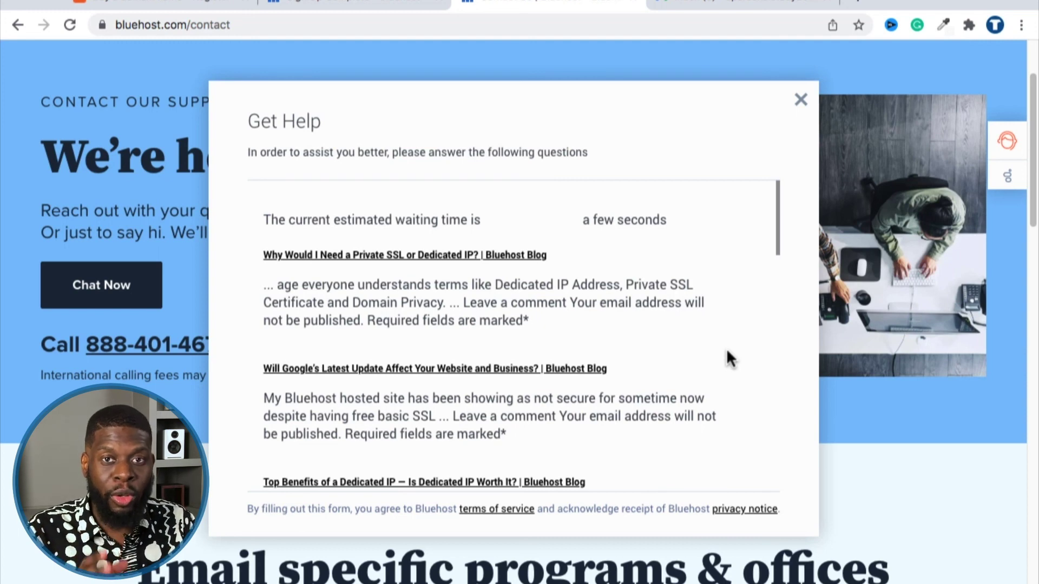
Scroll through the suggested articles to the bottom and click Start Chat.
{"action": "left_click_drag", "start_coordinate": [297, 224], "coordinate": [667, 225]}
{"action": "left_click", "coordinate": [643, 238]}
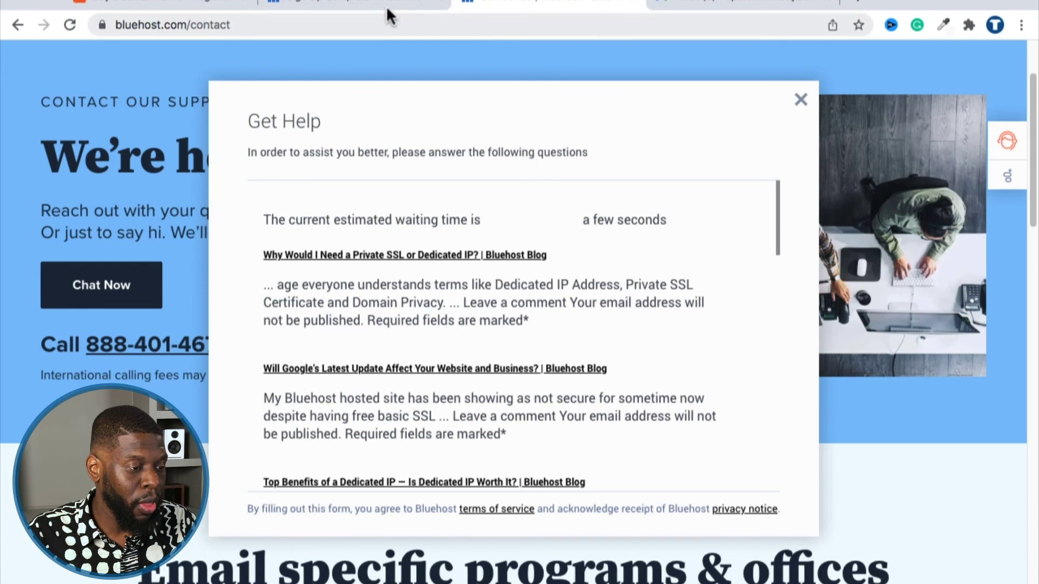
{"action": "scroll", "coordinate": [600, 219], "scroll_direction": "up", "scroll_amount": 2}
{"action": "scroll", "coordinate": [600, 219], "scroll_direction": "down", "scroll_amount": 15}
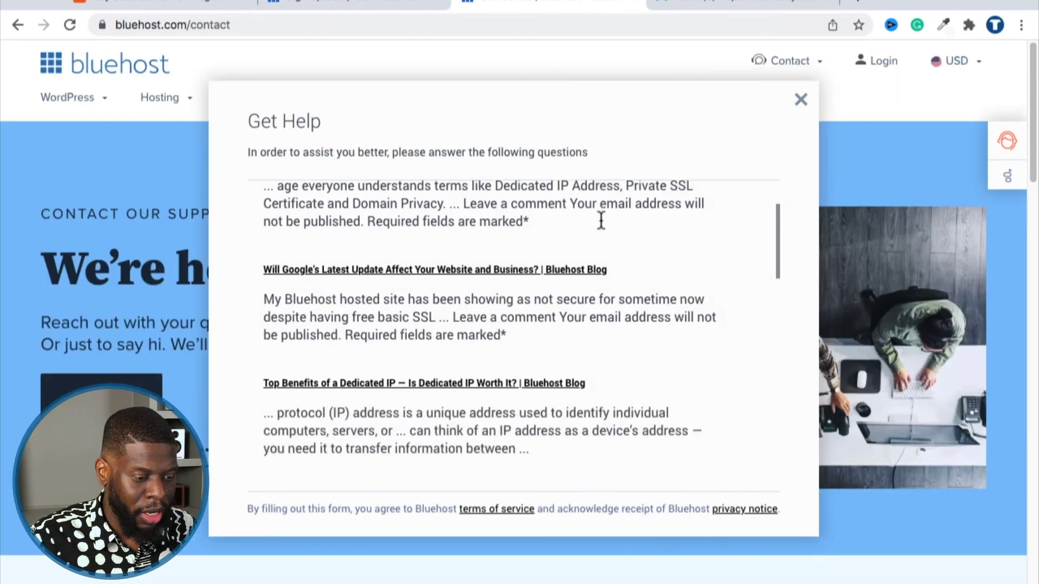
{"action": "scroll", "coordinate": [611, 249], "scroll_direction": "down", "scroll_amount": 2}
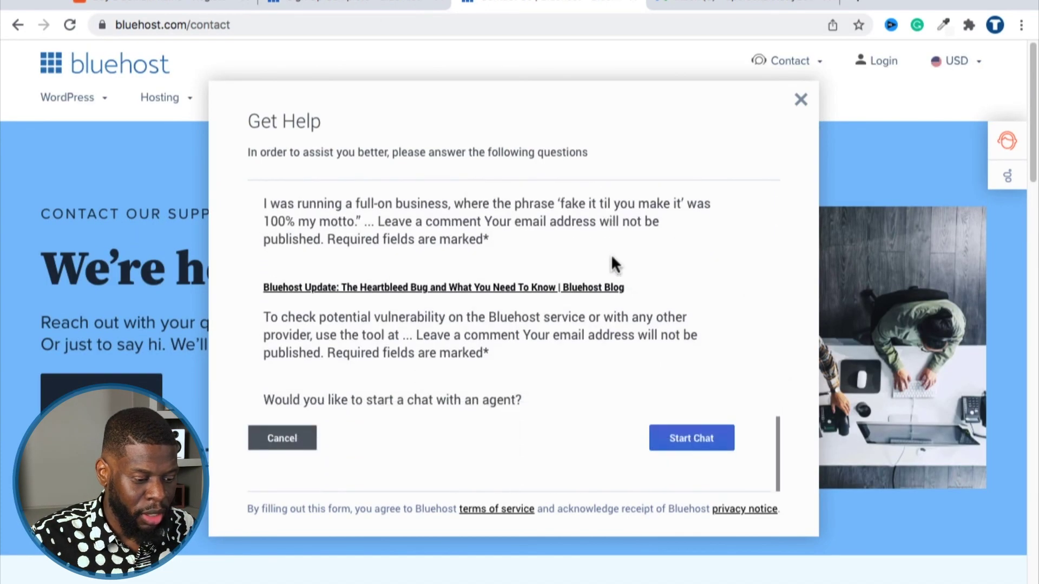
{"action": "left_click", "coordinate": [685, 439]}
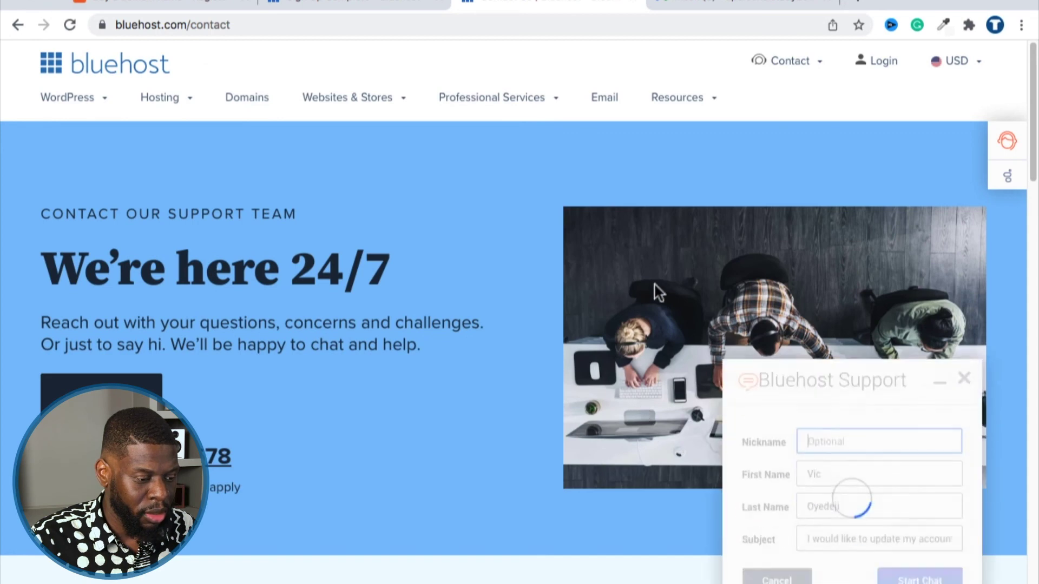